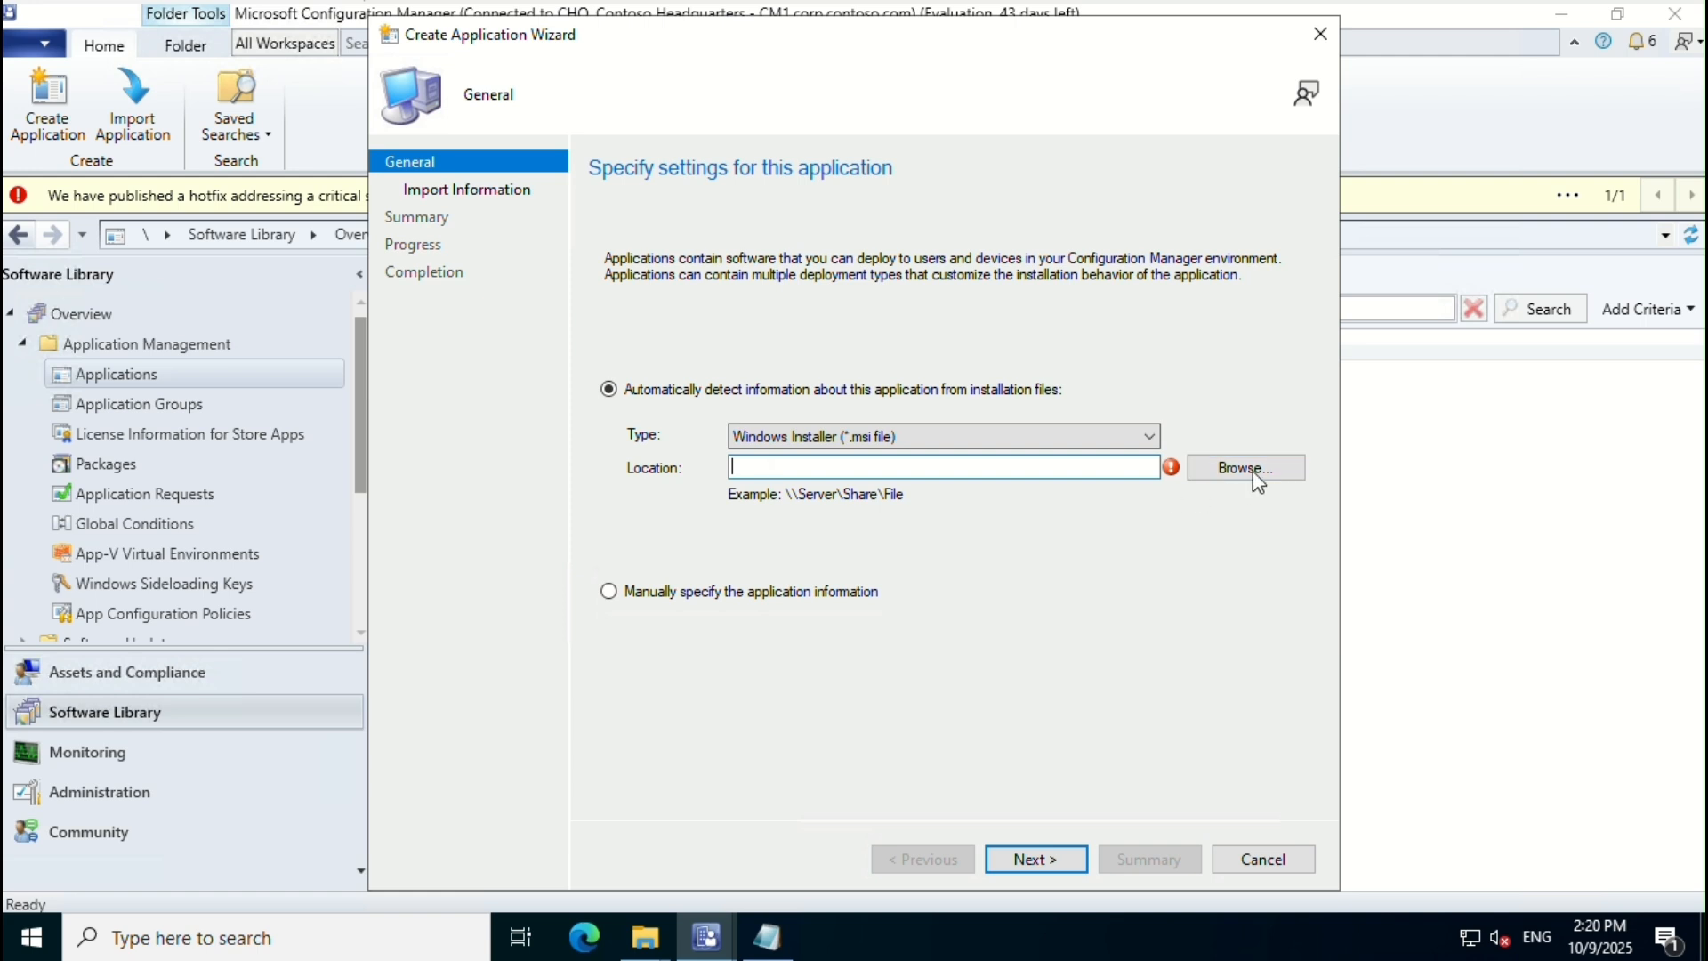
Step: Import details from \\CM1\pACKAGES$\7 Zip MSI.msi, accepting the unverified publisher warning
{"action": "left_click", "coordinate": [1258, 474]}
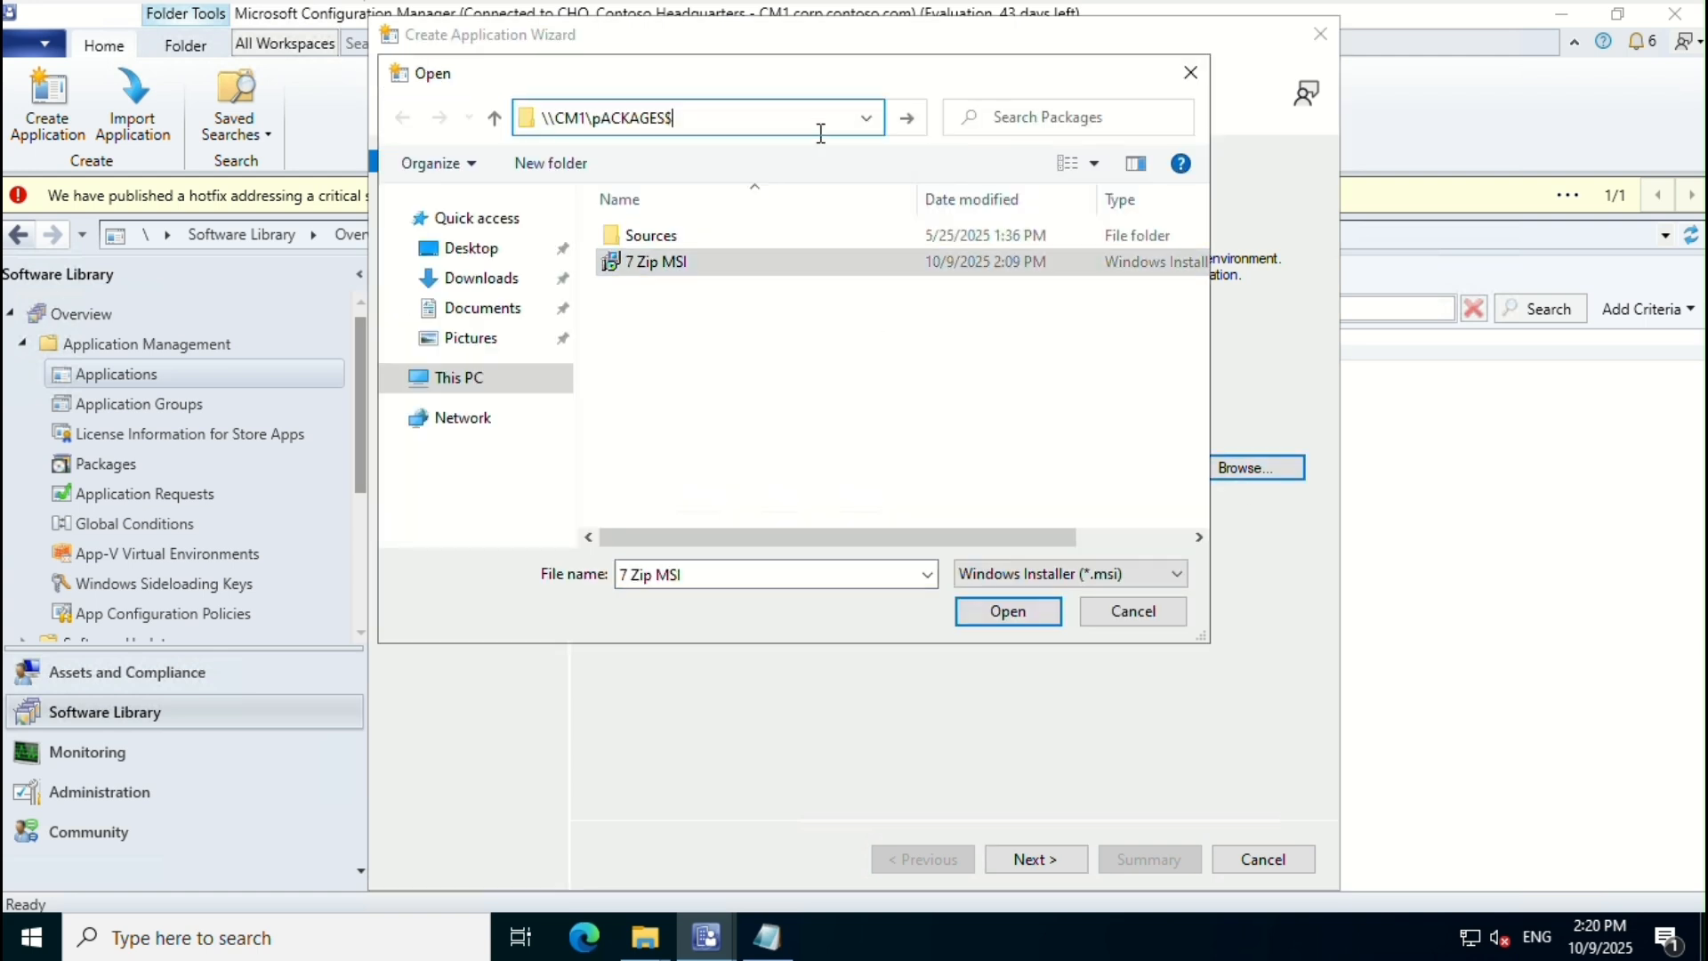
{"action": "left_click", "coordinate": [904, 117]}
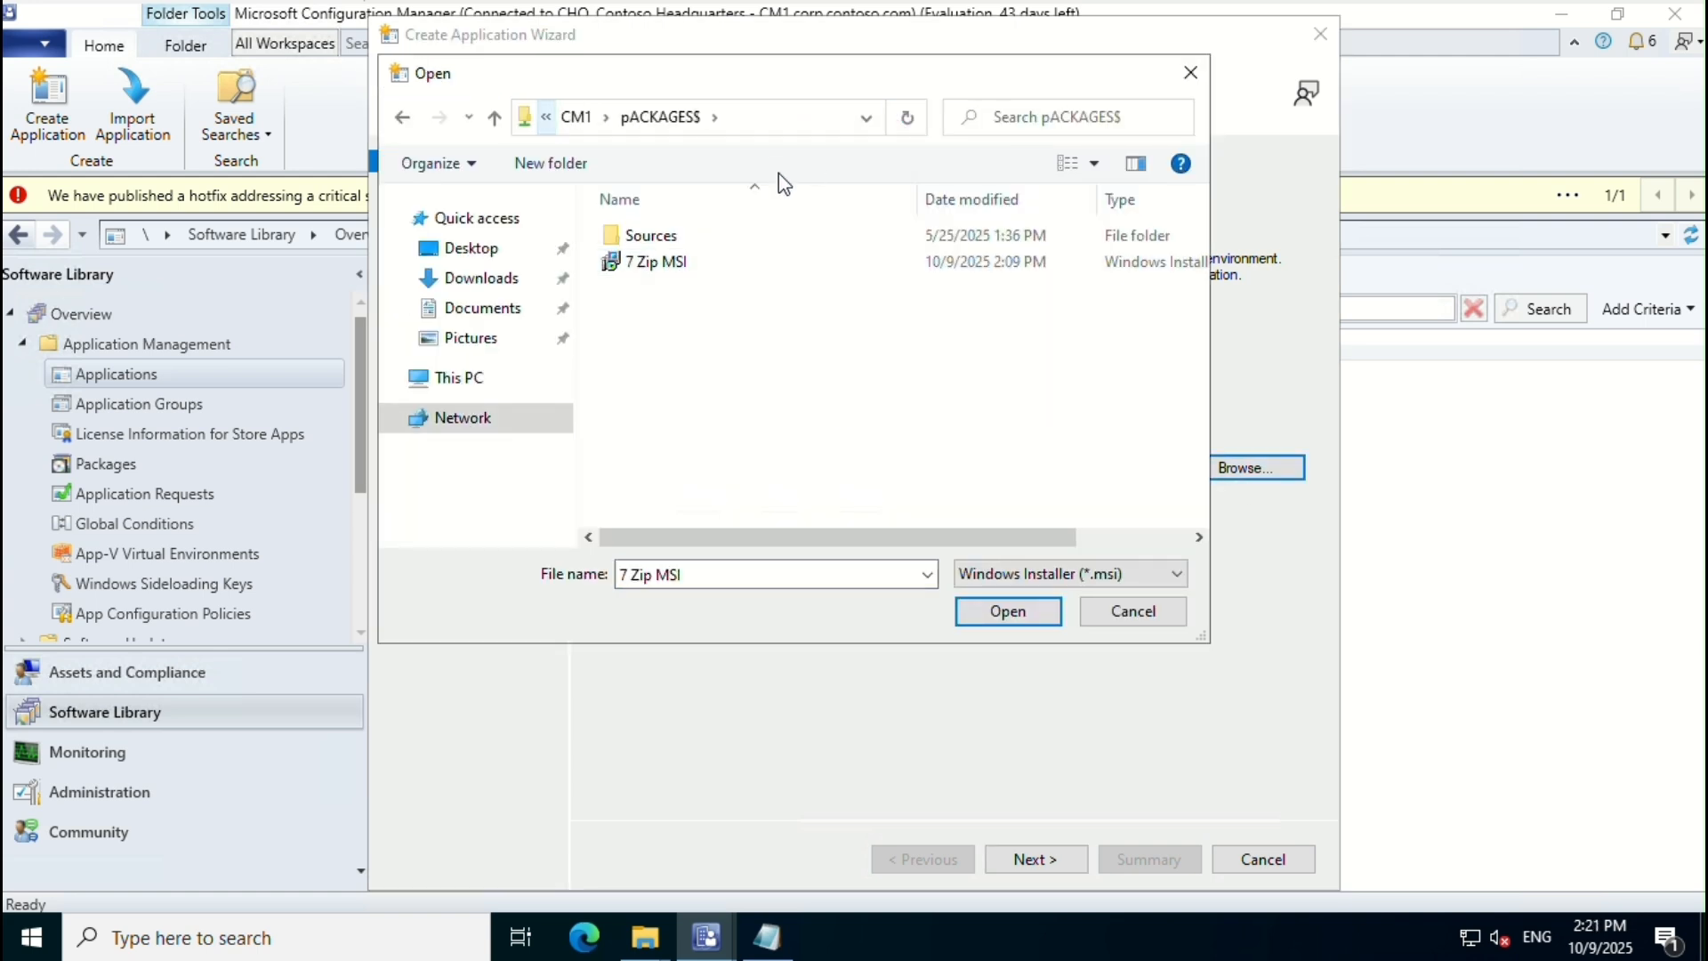
{"action": "left_click", "coordinate": [975, 614]}
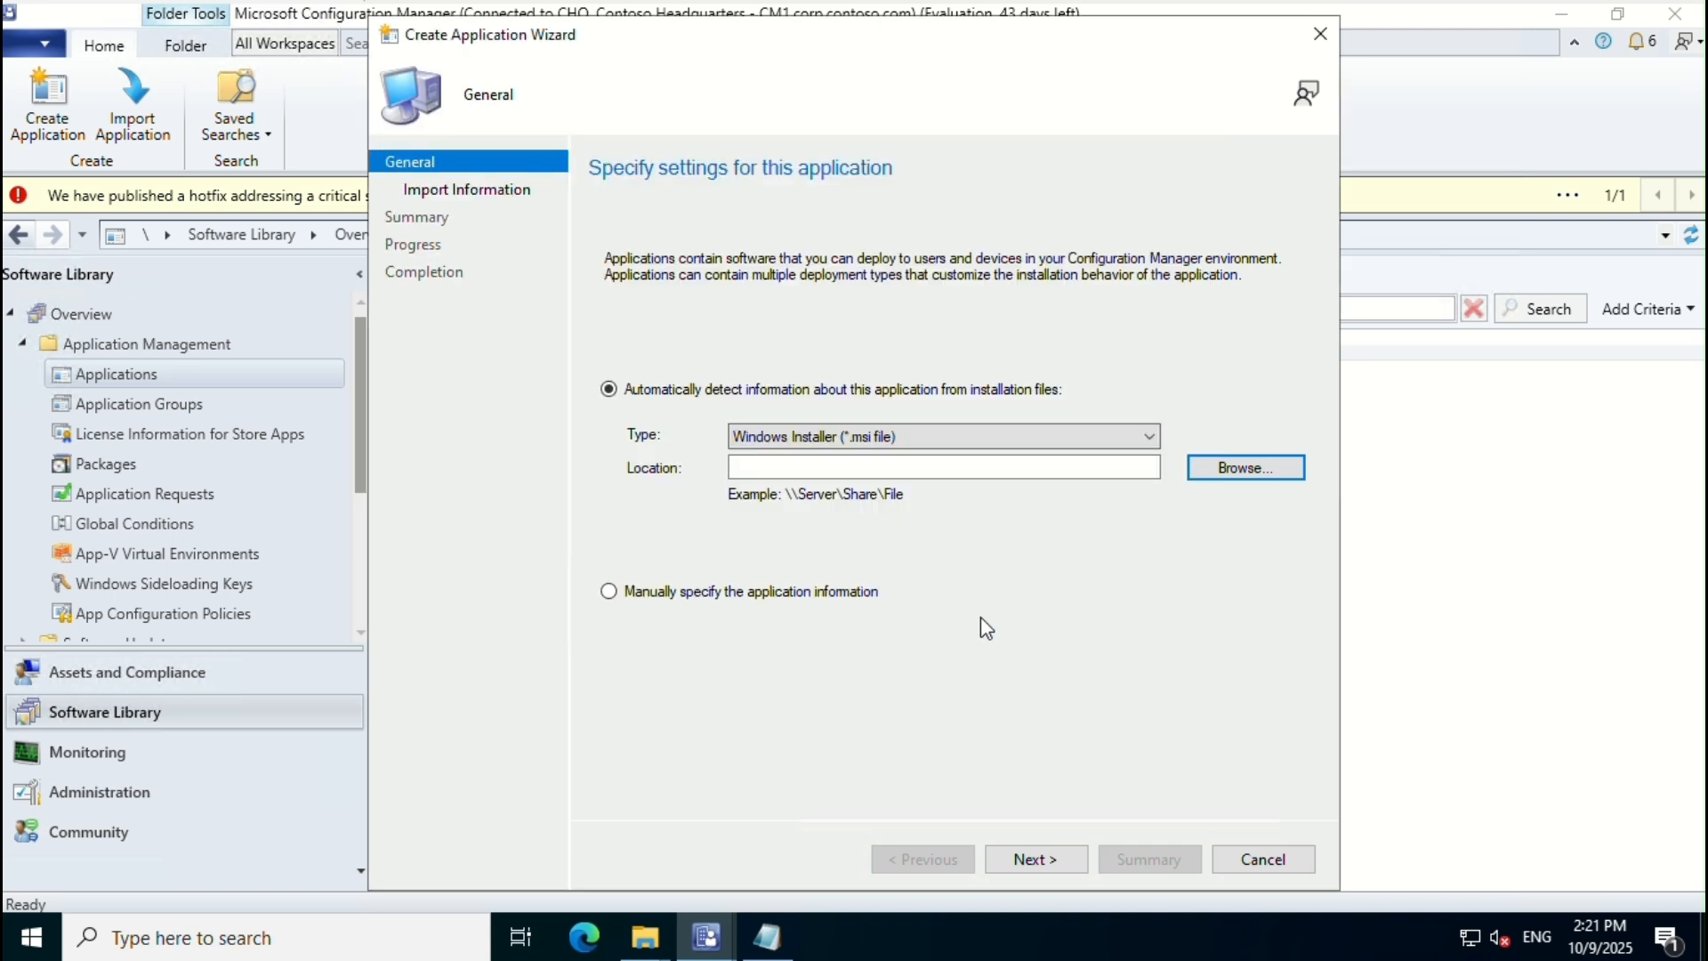
{"action": "left_click", "coordinate": [1032, 854]}
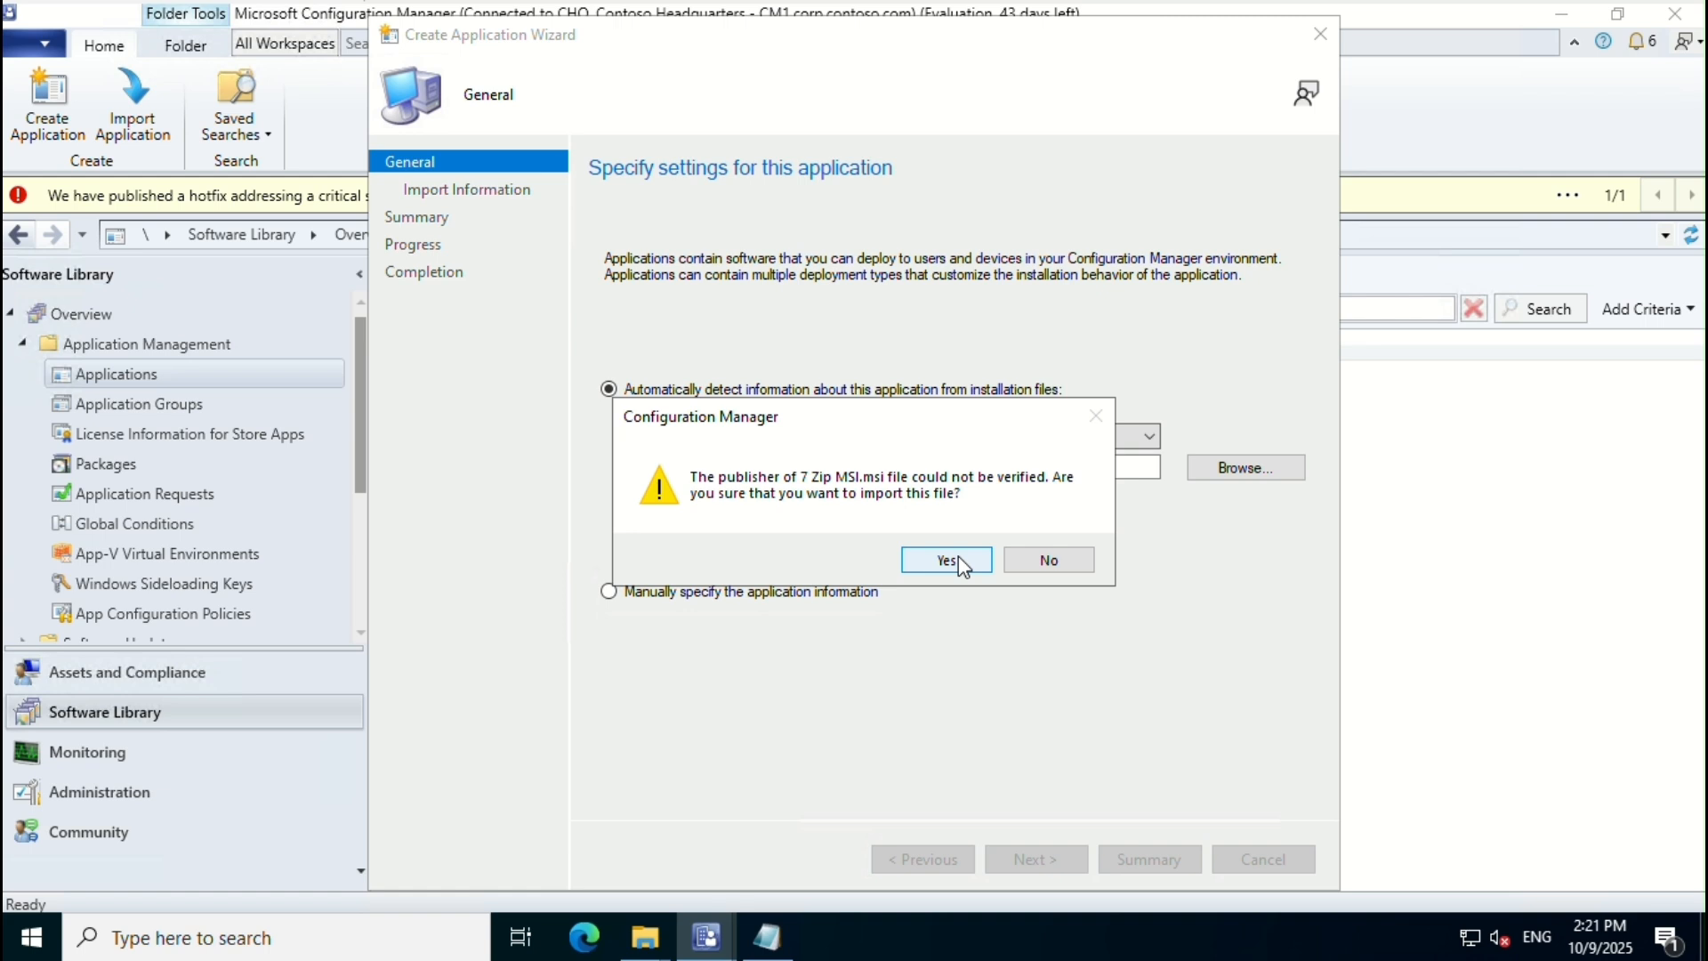
{"action": "left_click", "coordinate": [948, 559]}
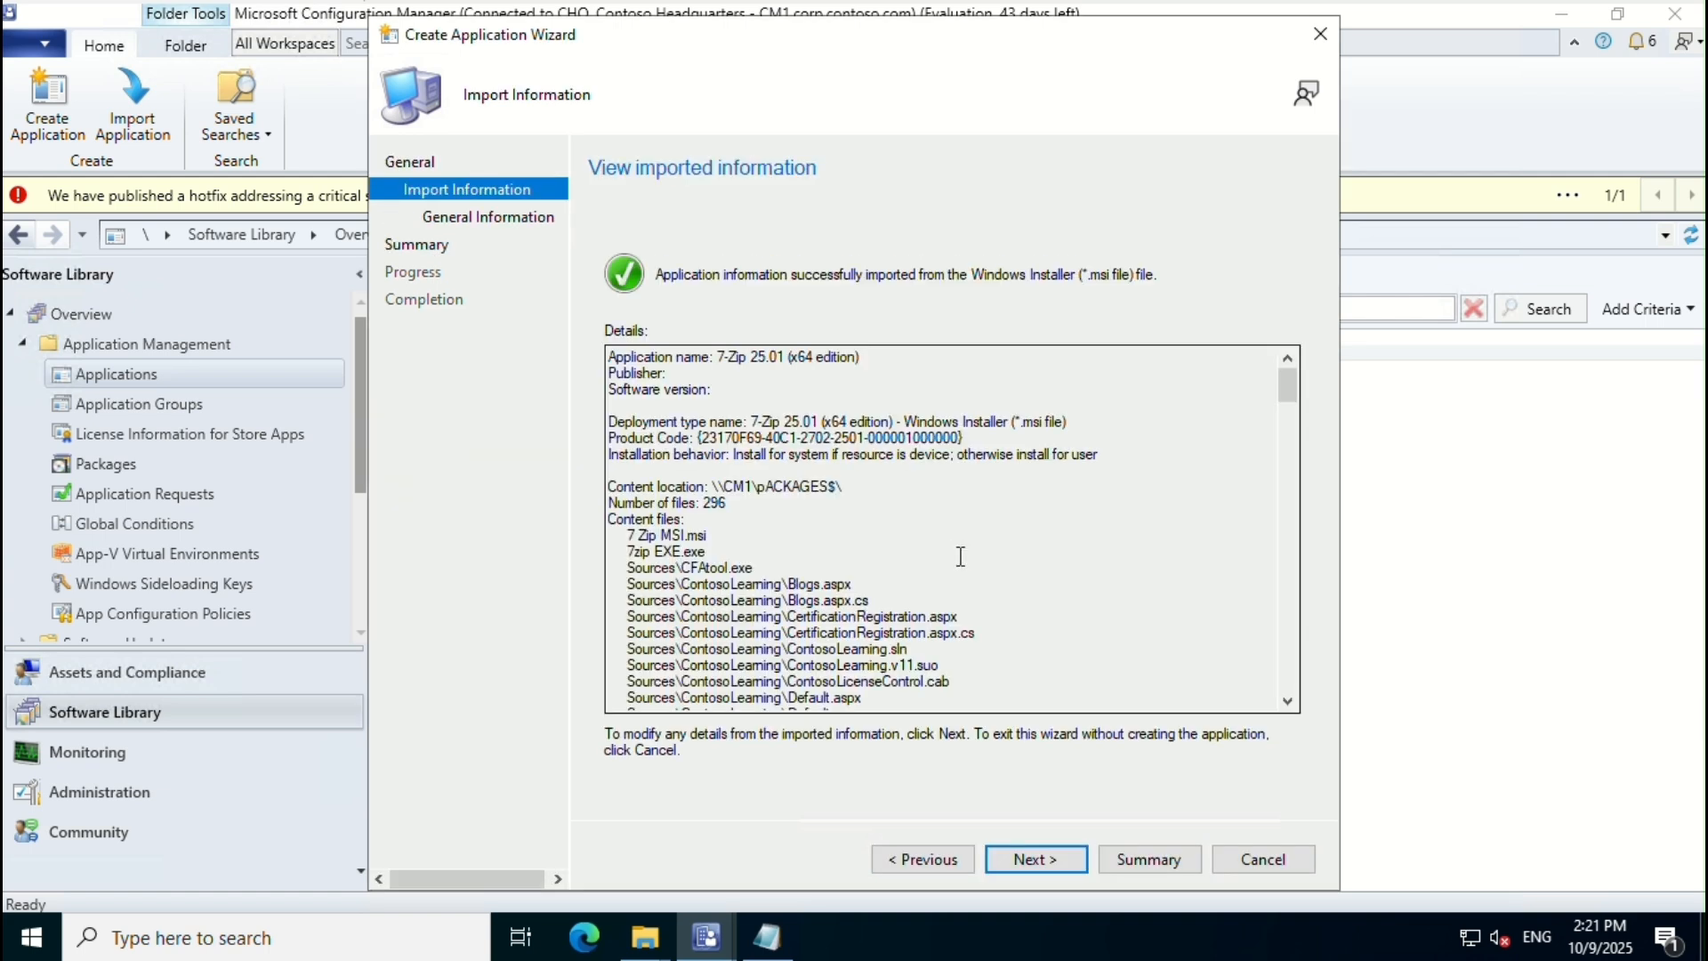
Step: Enter '7 Zip' as the administrator comment and publisher on General Information
{"action": "left_click", "coordinate": [1043, 859]}
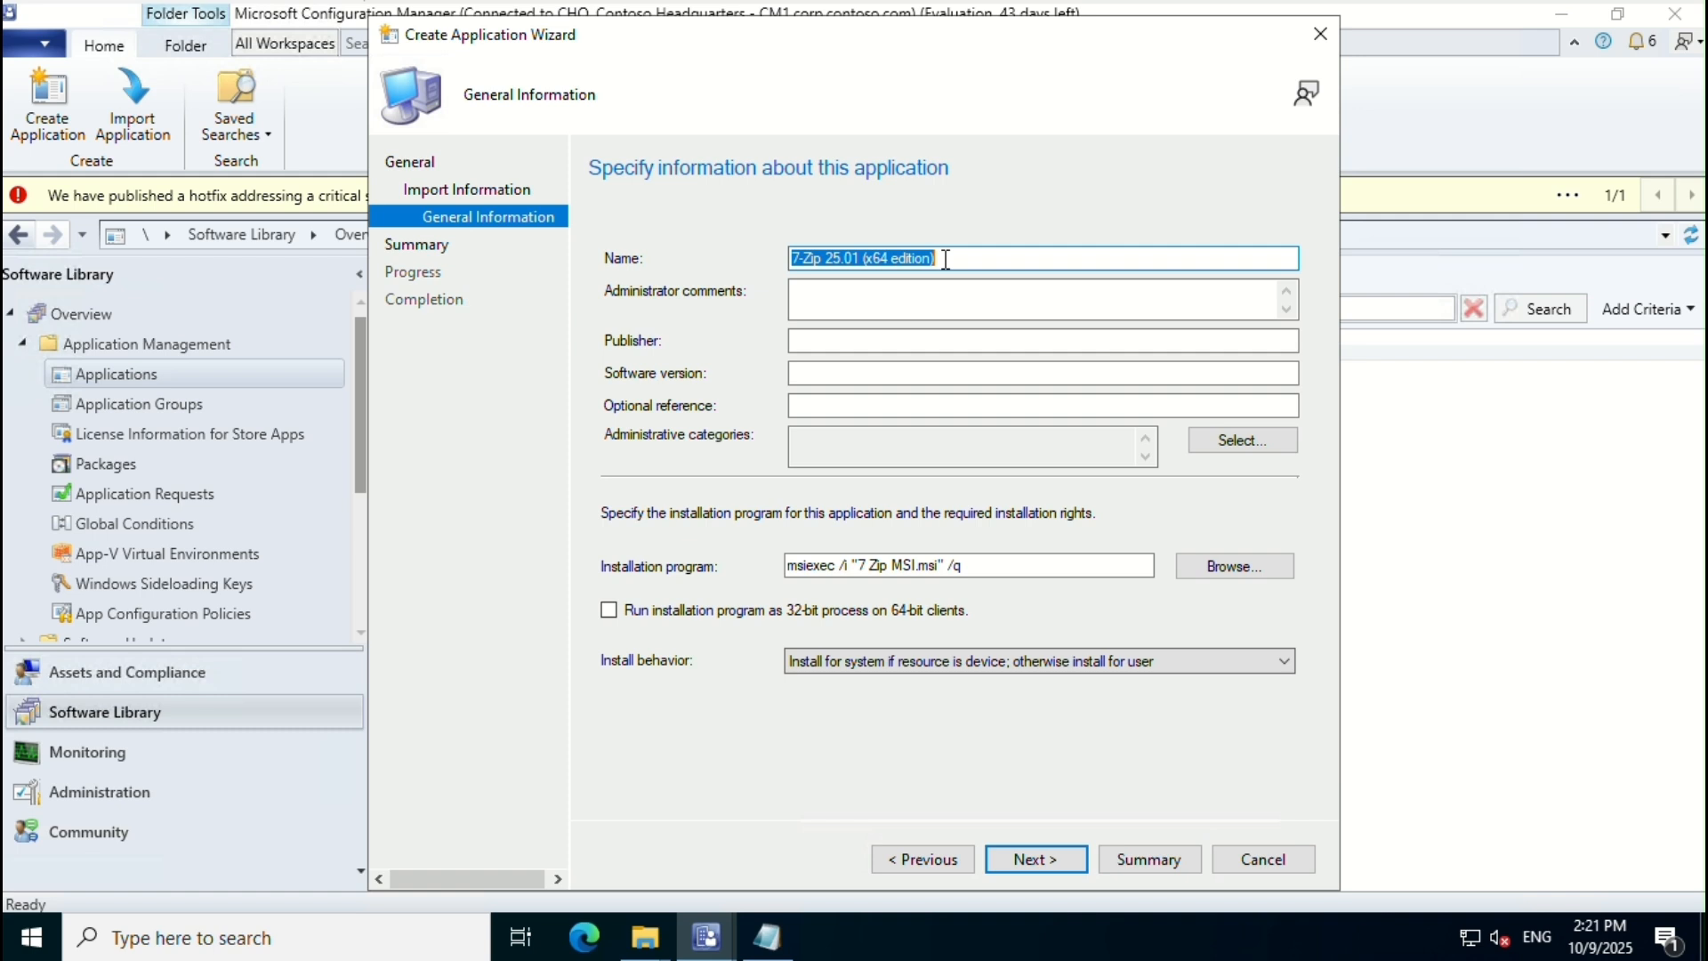
{"action": "left_click", "coordinate": [891, 298]}
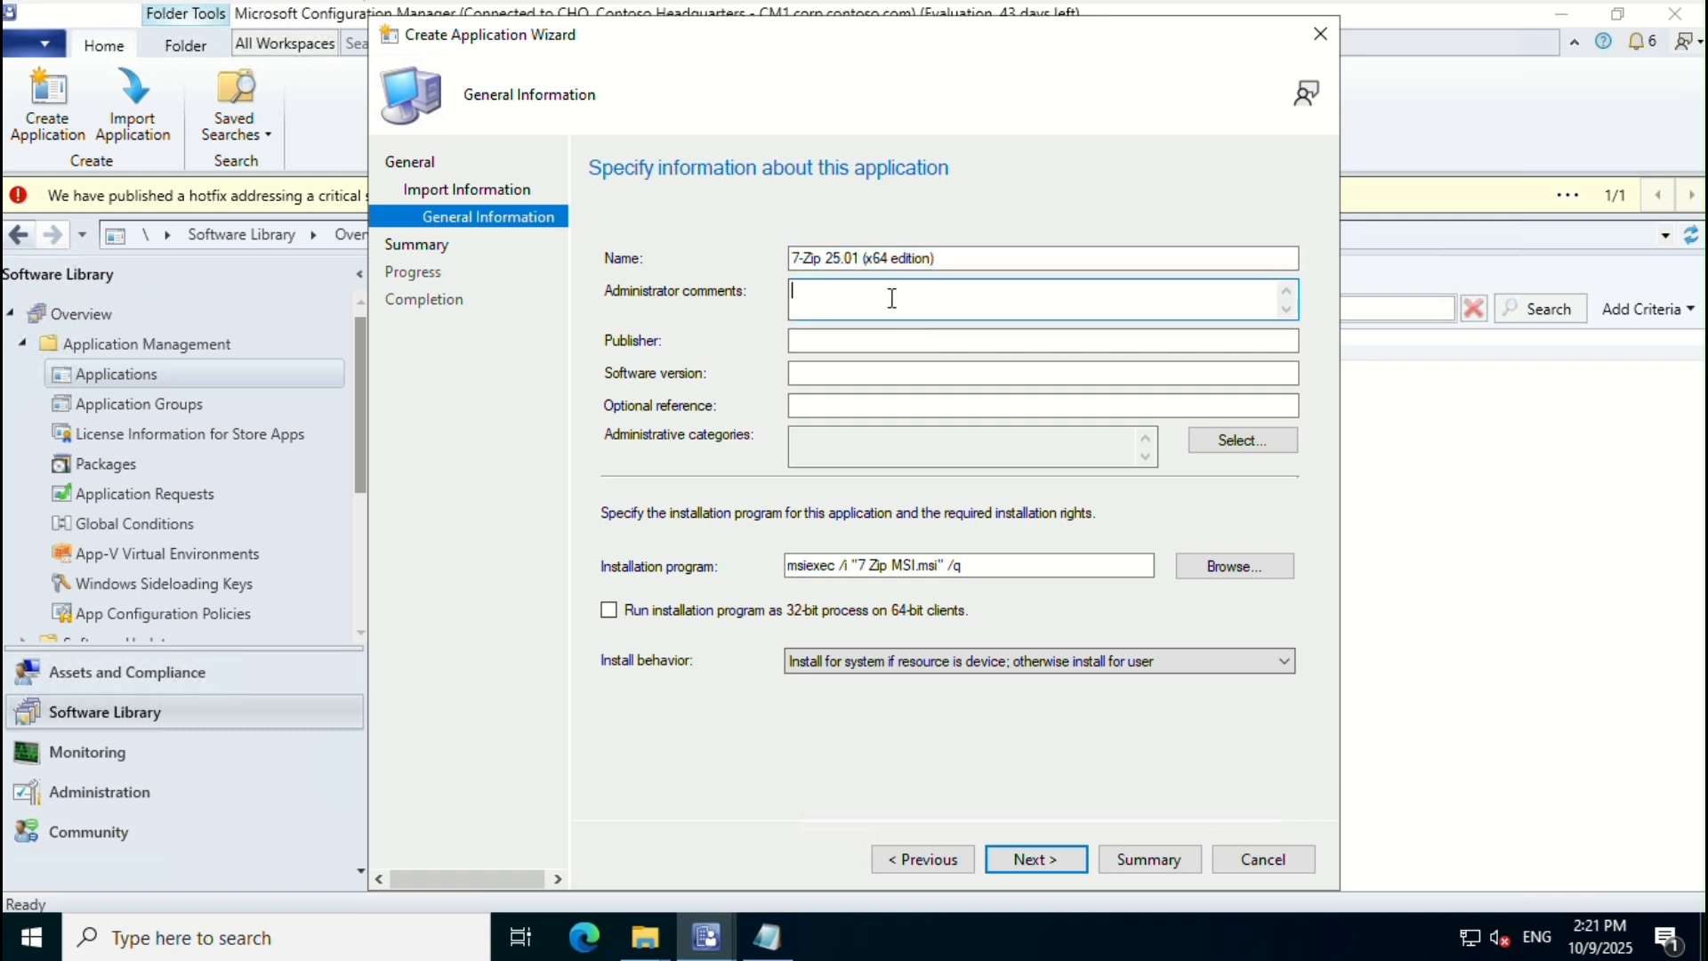
{"action": "type", "text": "7 Zip"}
{"action": "key", "text": "Tab"}
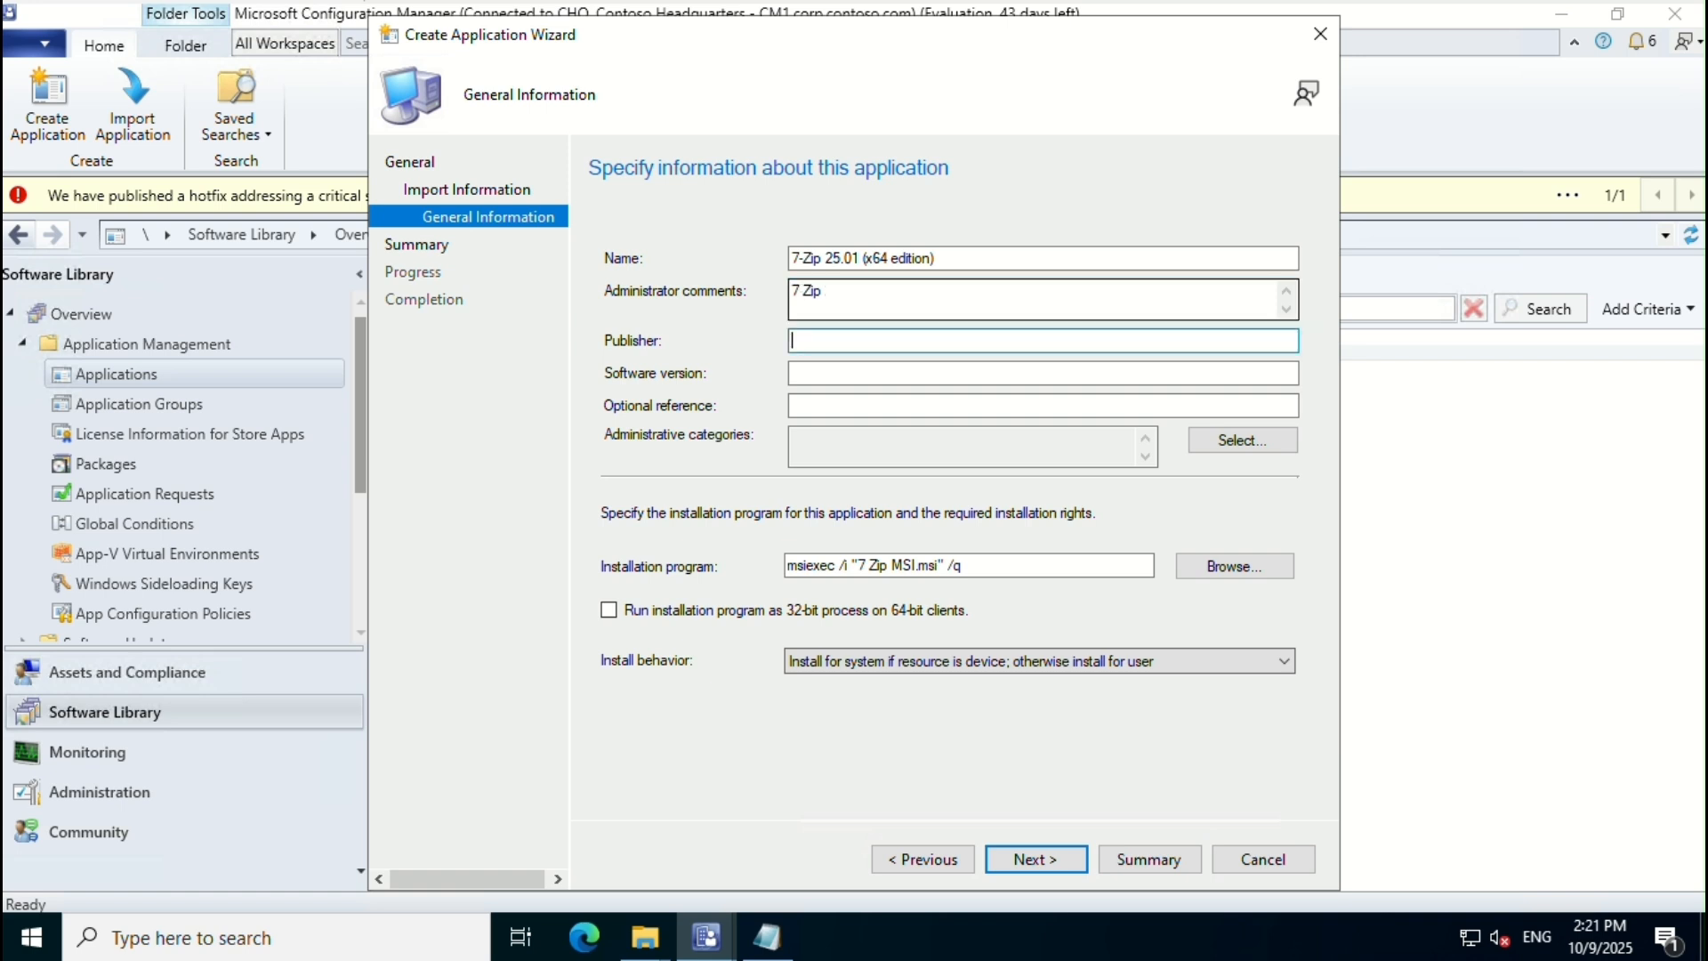
{"action": "type", "text": "7 Zip"}
{"action": "key", "text": "Tab"}
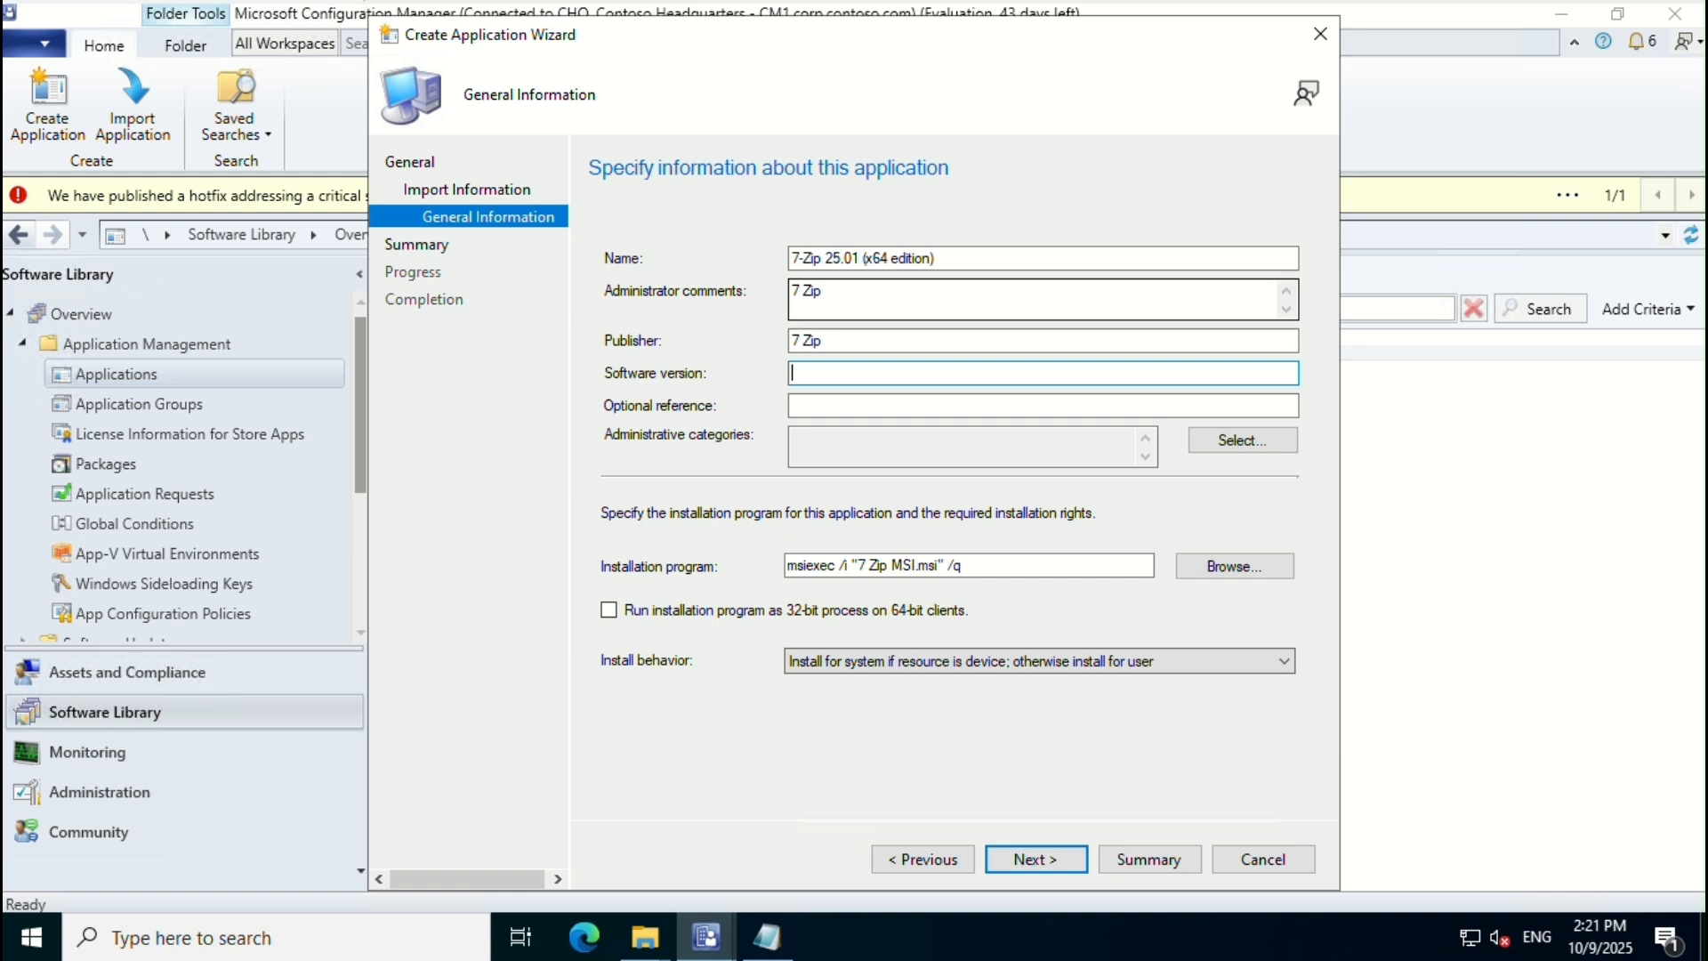
{"action": "key", "text": "Tab"}
{"action": "key", "text": "Tab"}
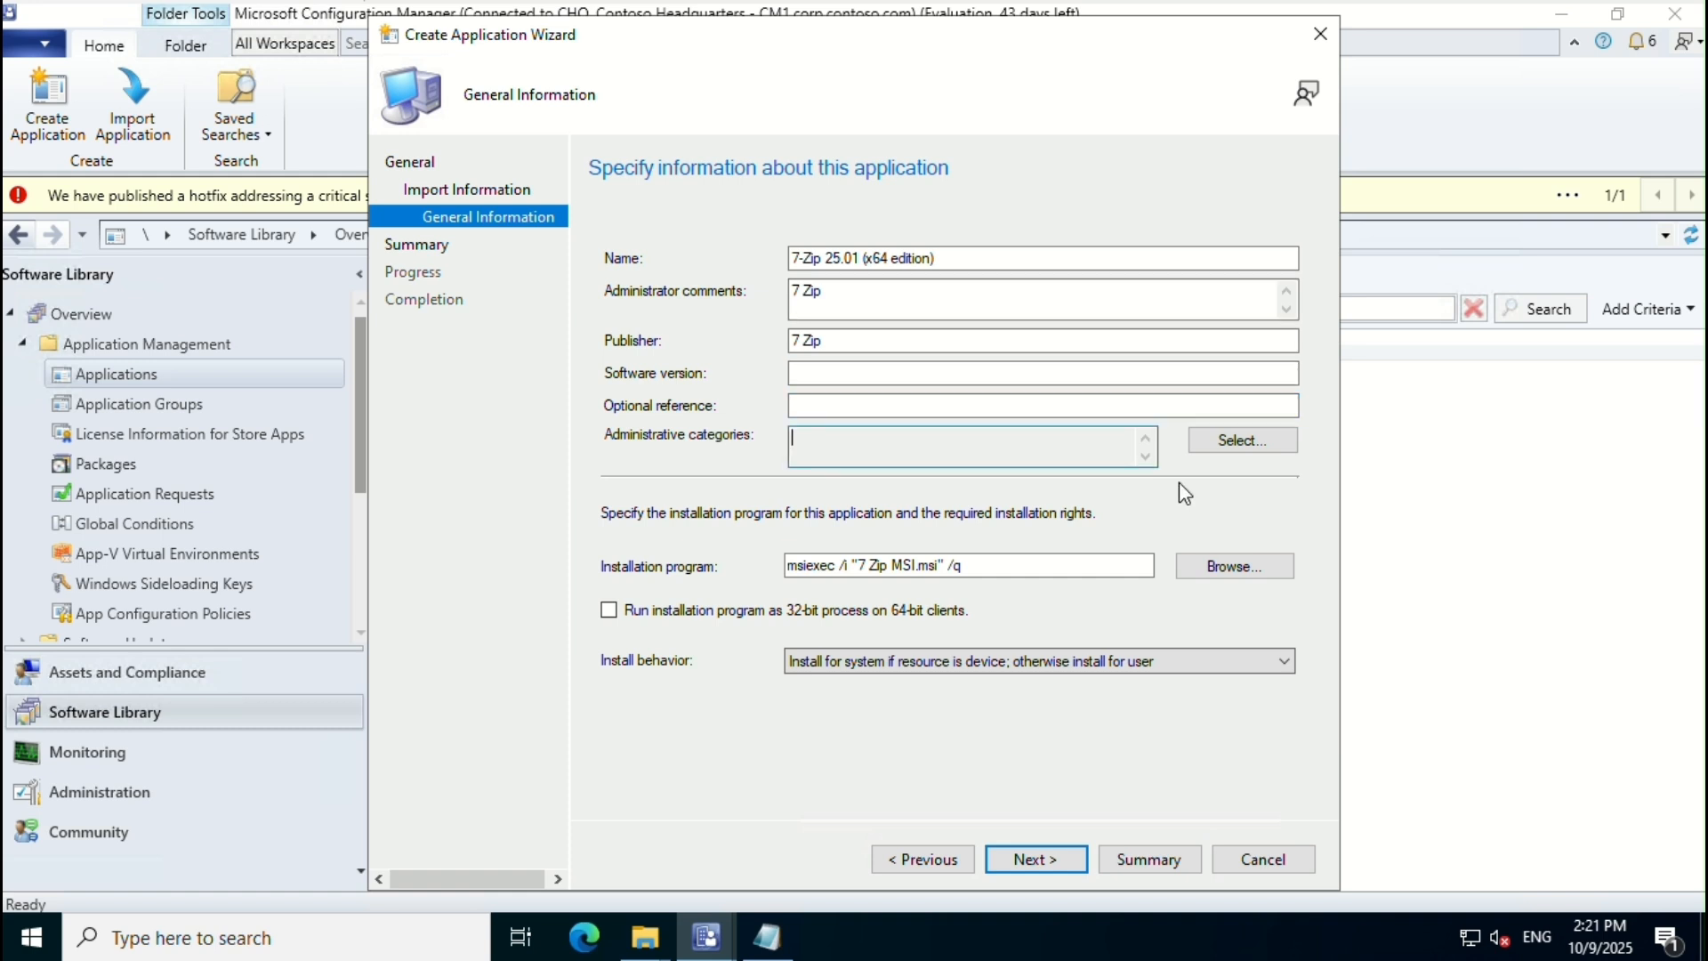
Step: Review the installation program command msiexec /i "7 Zip MSI.msi" /q
{"action": "left_click", "coordinate": [1076, 562]}
{"action": "left_click_drag", "start_coordinate": [1046, 562], "coordinate": [772, 559]}
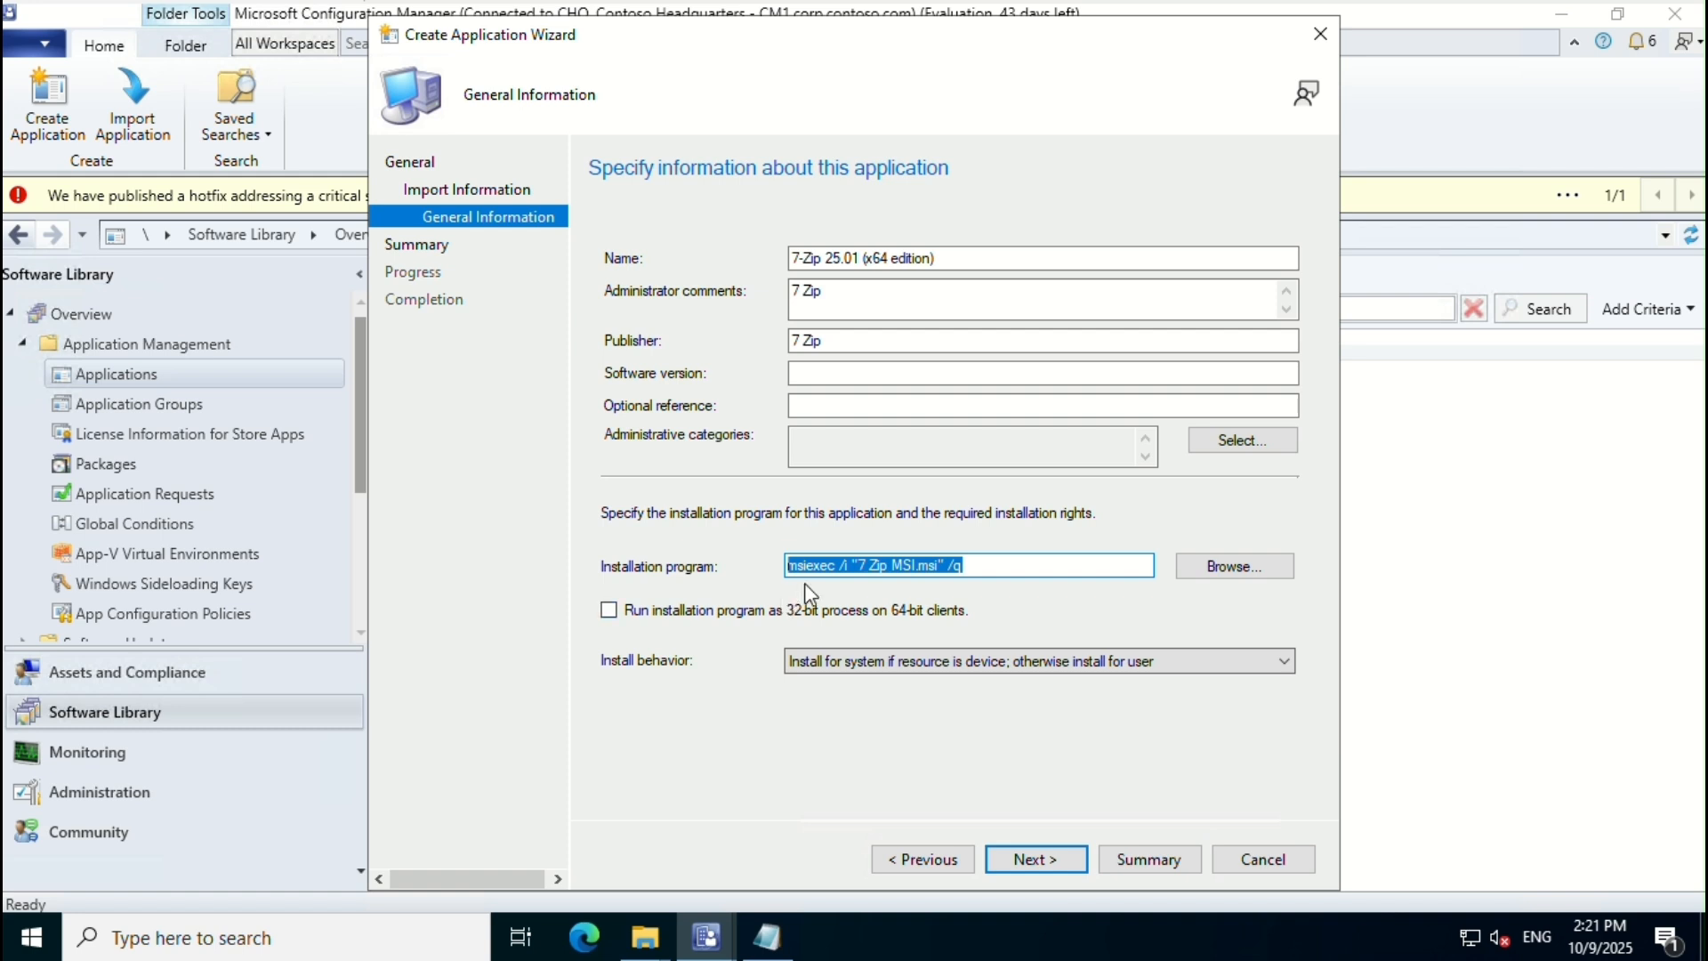
{"action": "left_click", "coordinate": [1001, 567]}
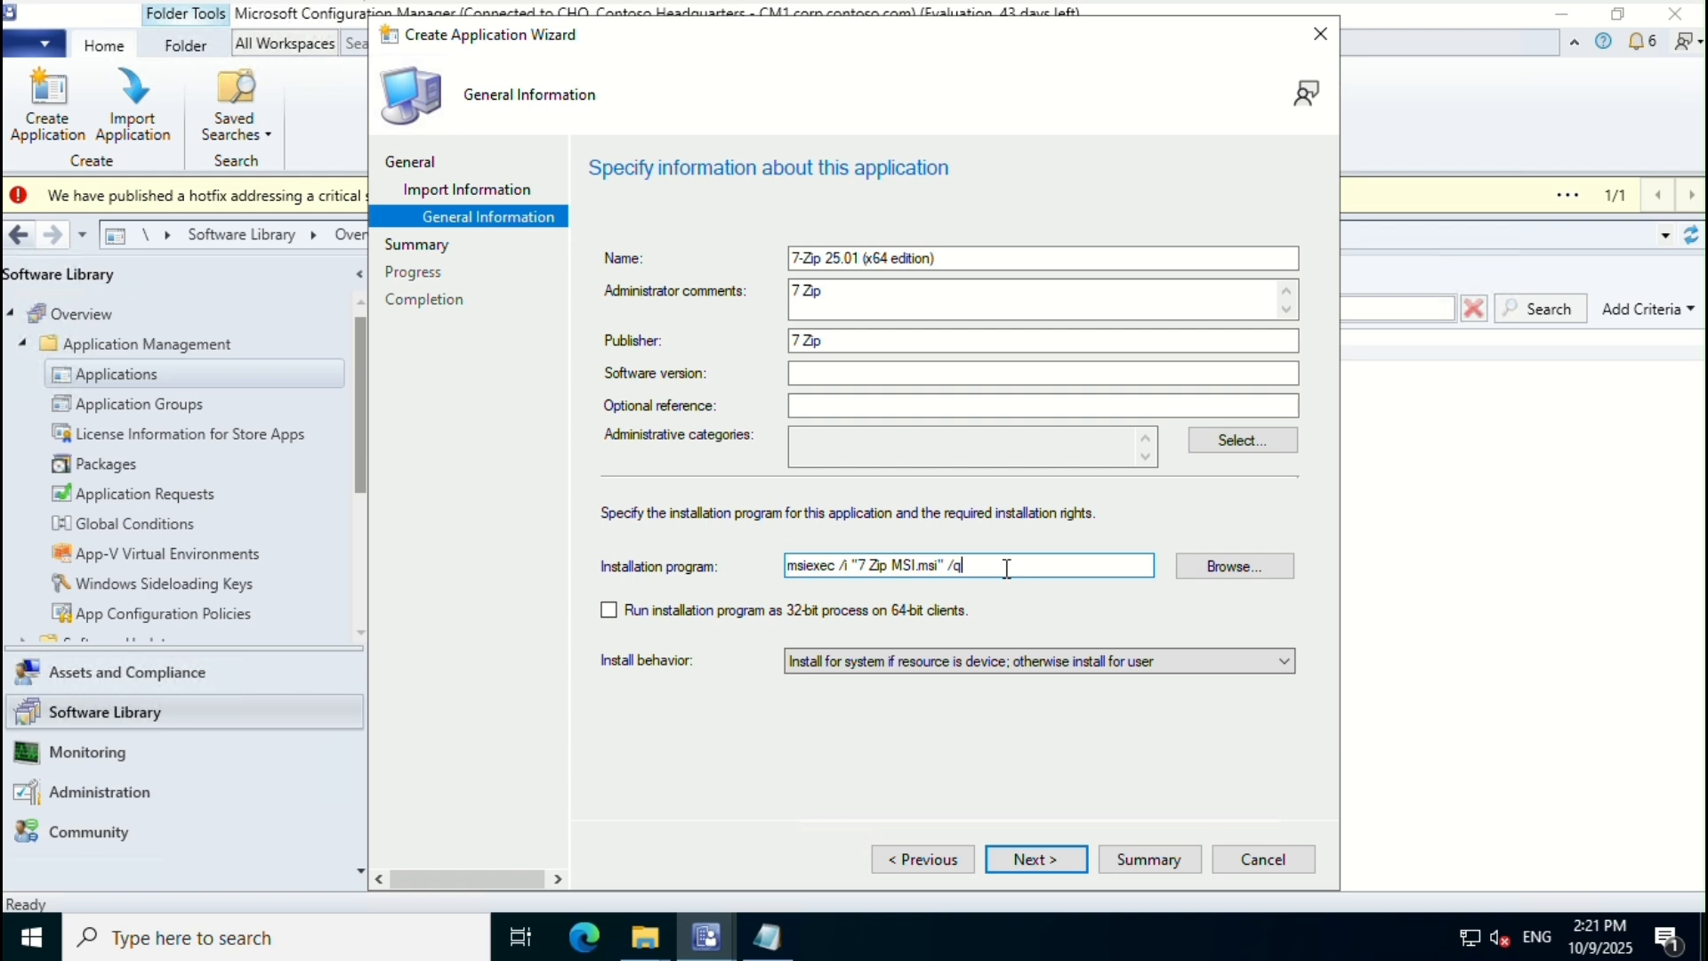
Step: Confirm the summary, create the 7-Zip 25.01 (x64 edition) application, and close the wizard
{"action": "left_click", "coordinate": [1032, 859]}
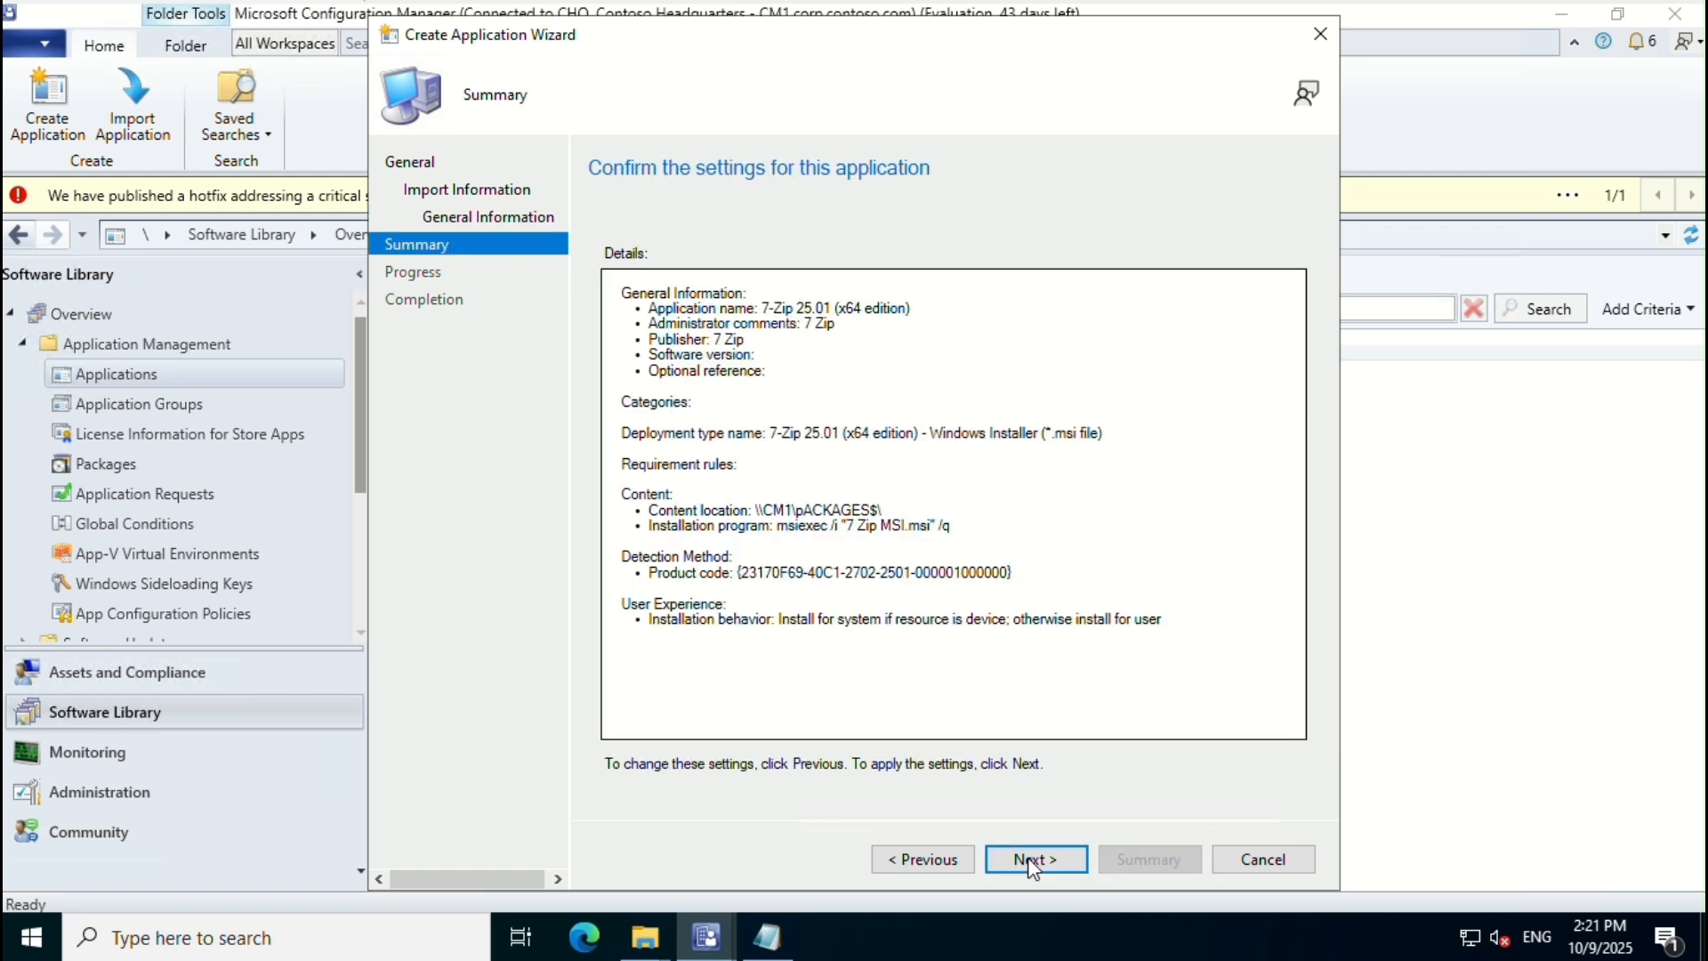
{"action": "left_click", "coordinate": [1032, 861]}
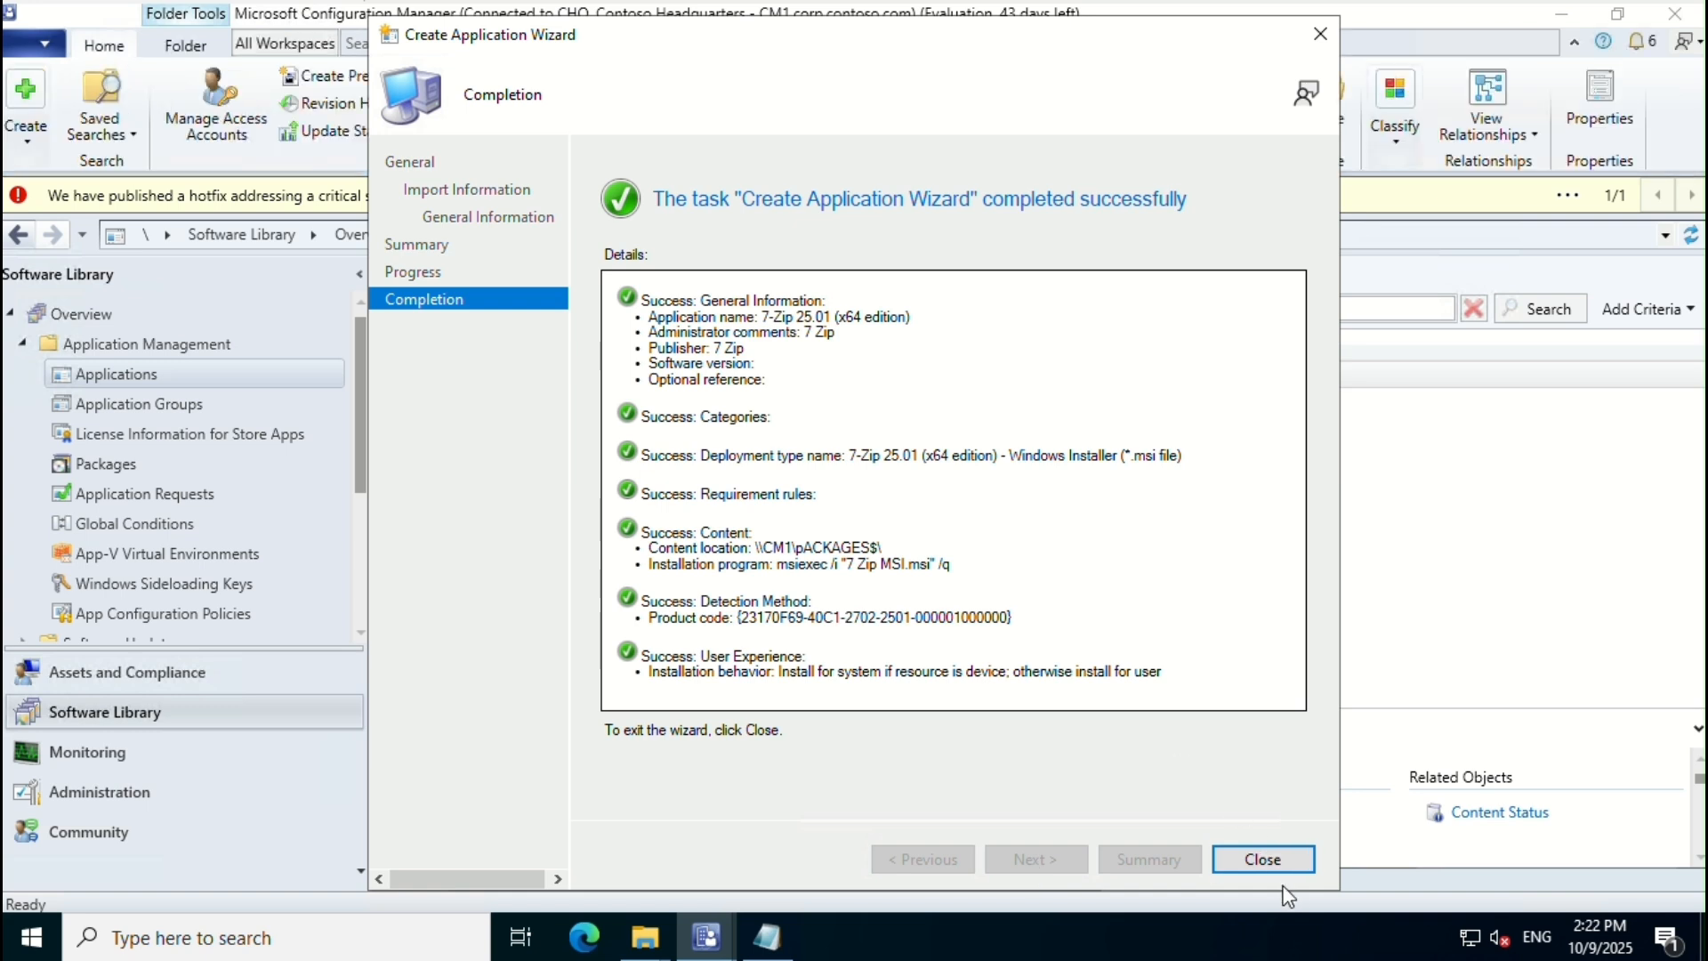
{"action": "left_click", "coordinate": [1268, 860]}
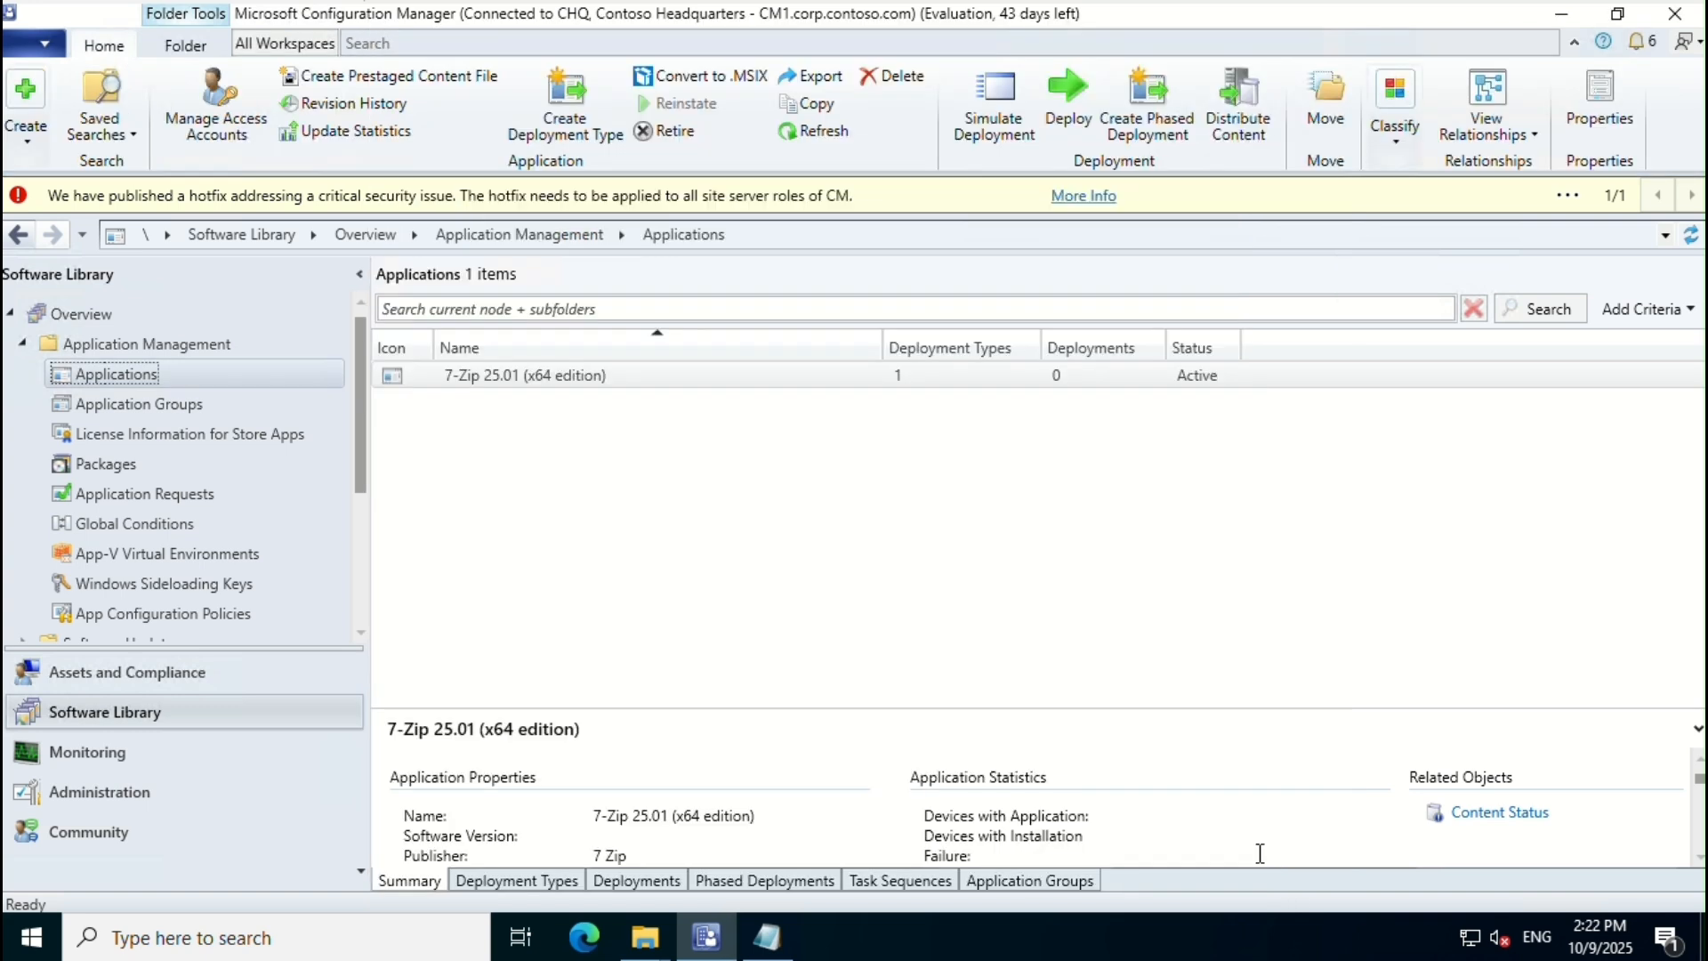
Step: Start the Distribute Content wizard for the 7-Zip 25.01 application
{"action": "left_click", "coordinate": [620, 379]}
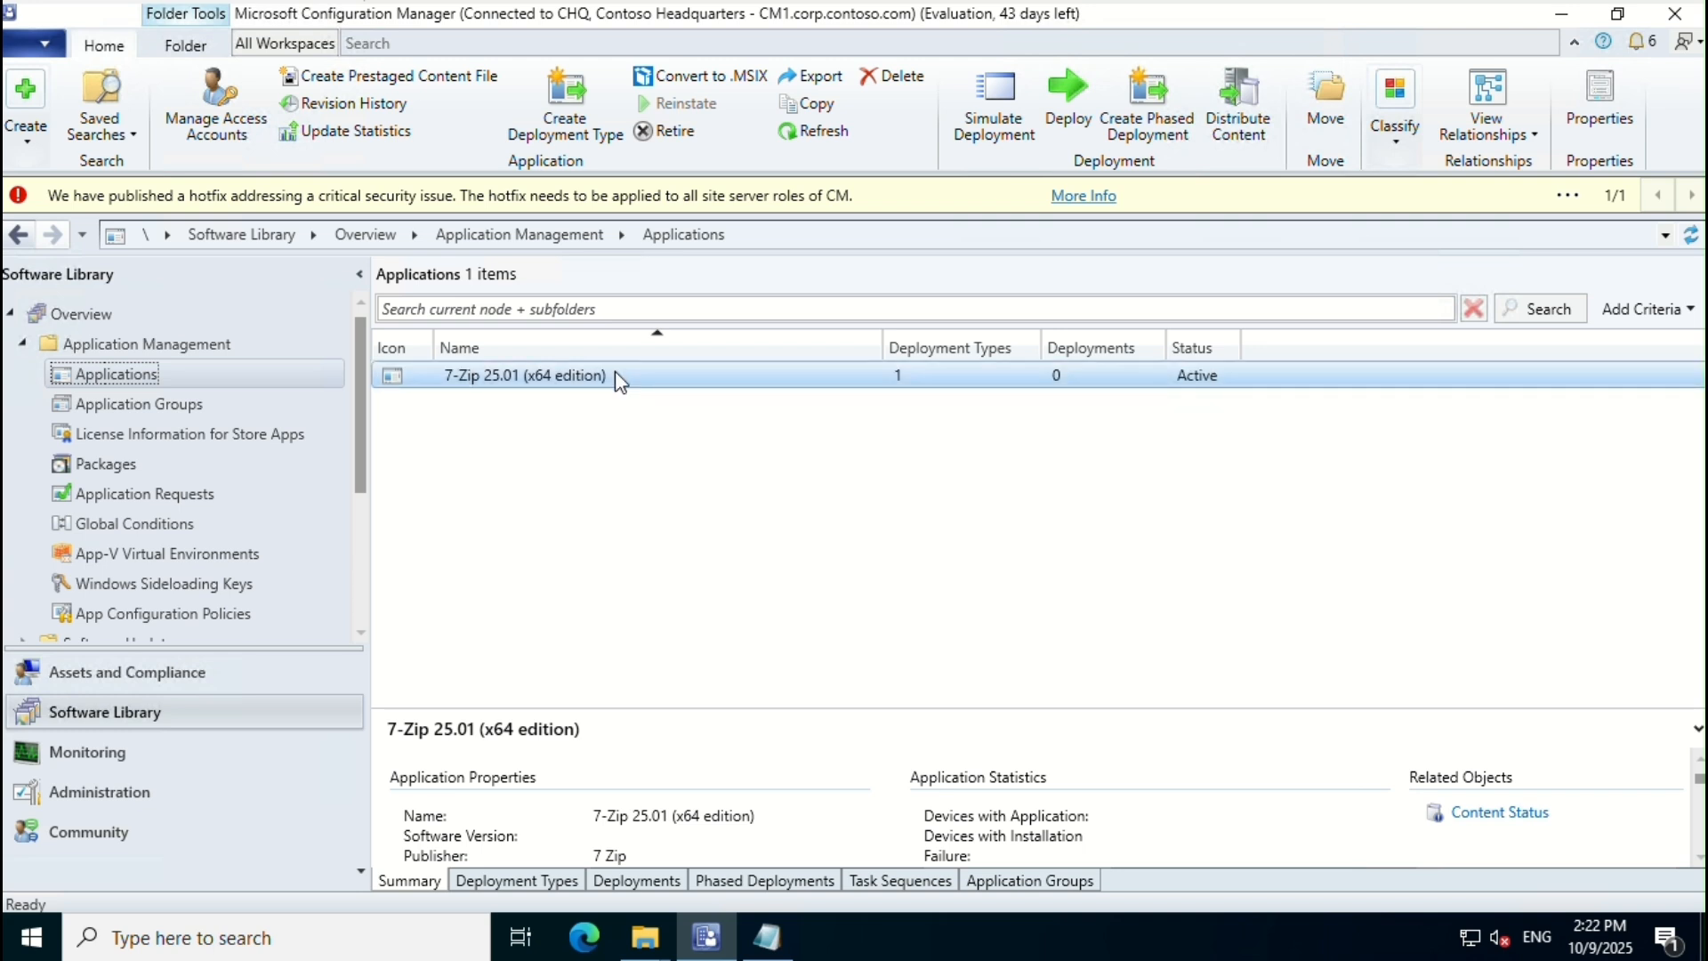
{"action": "right_click", "coordinate": [620, 378]}
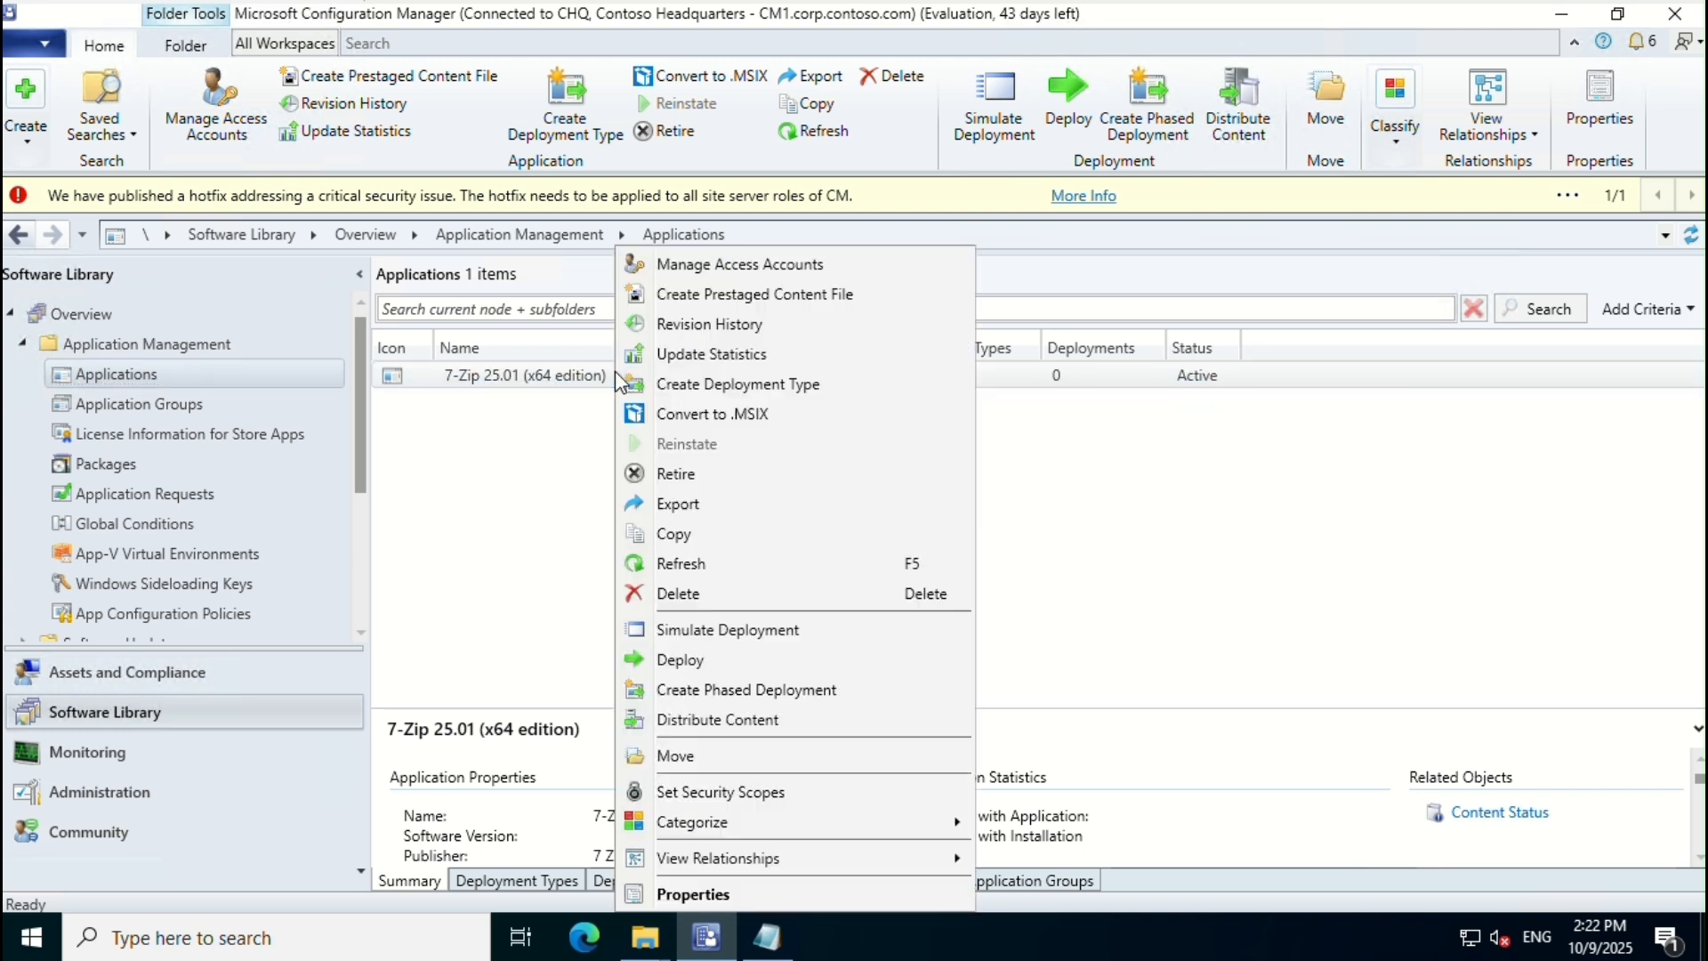
{"action": "left_click", "coordinate": [730, 689]}
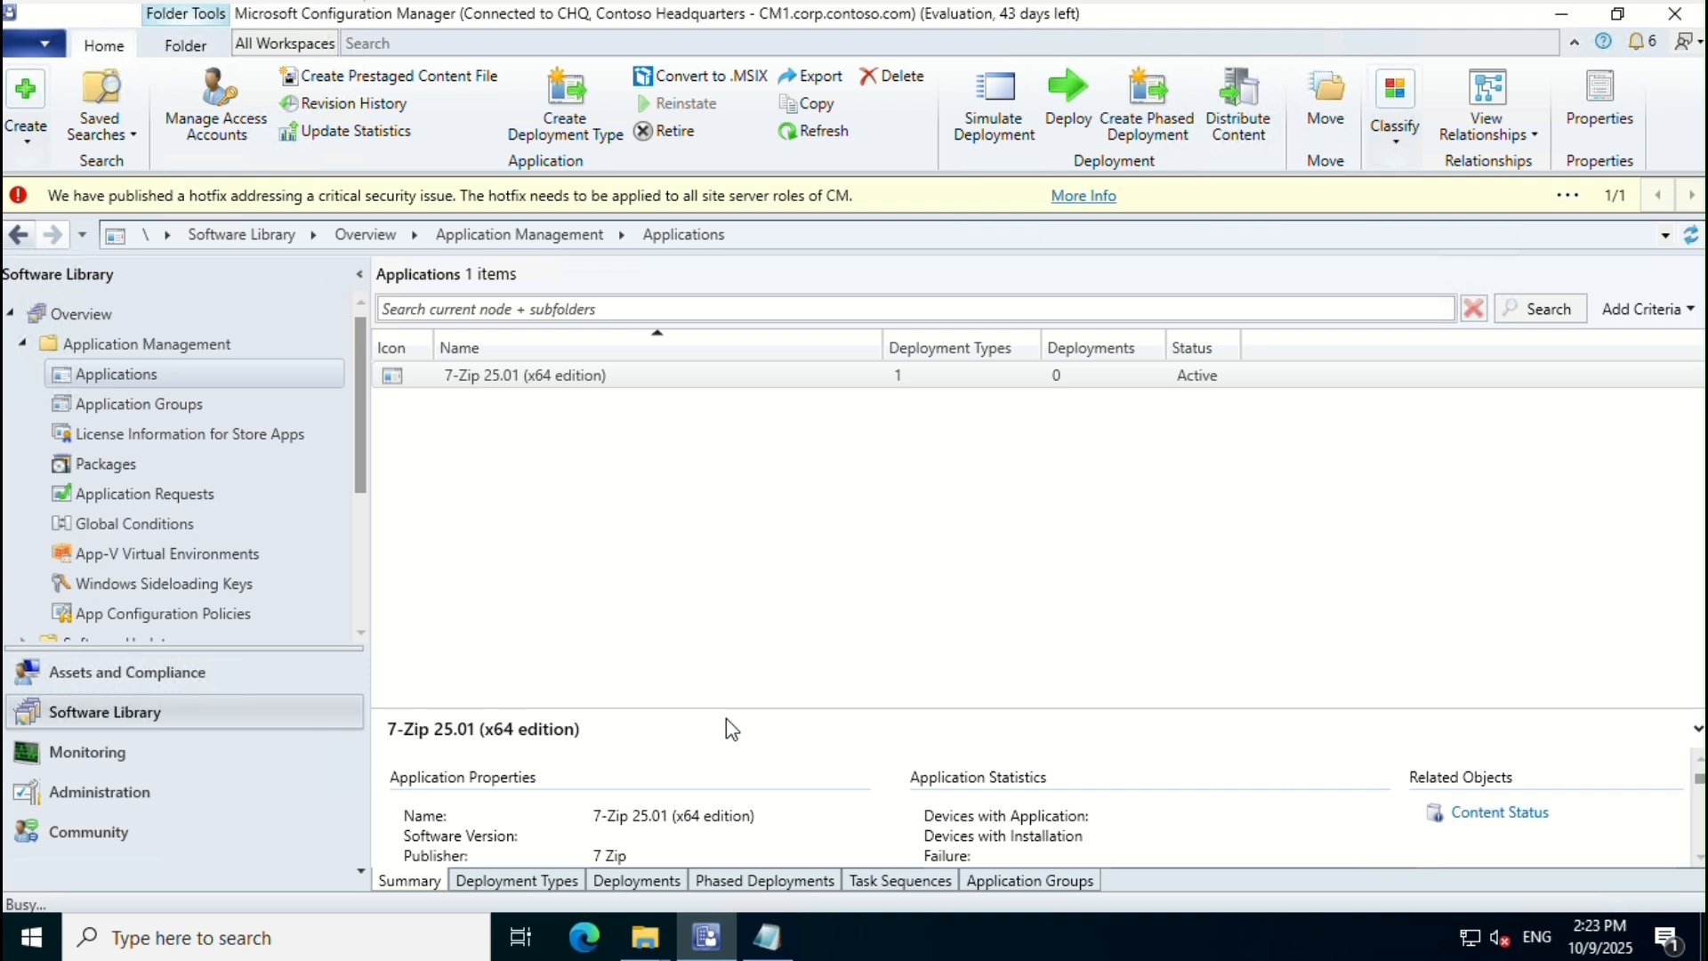
{"action": "left_click", "coordinate": [984, 798]}
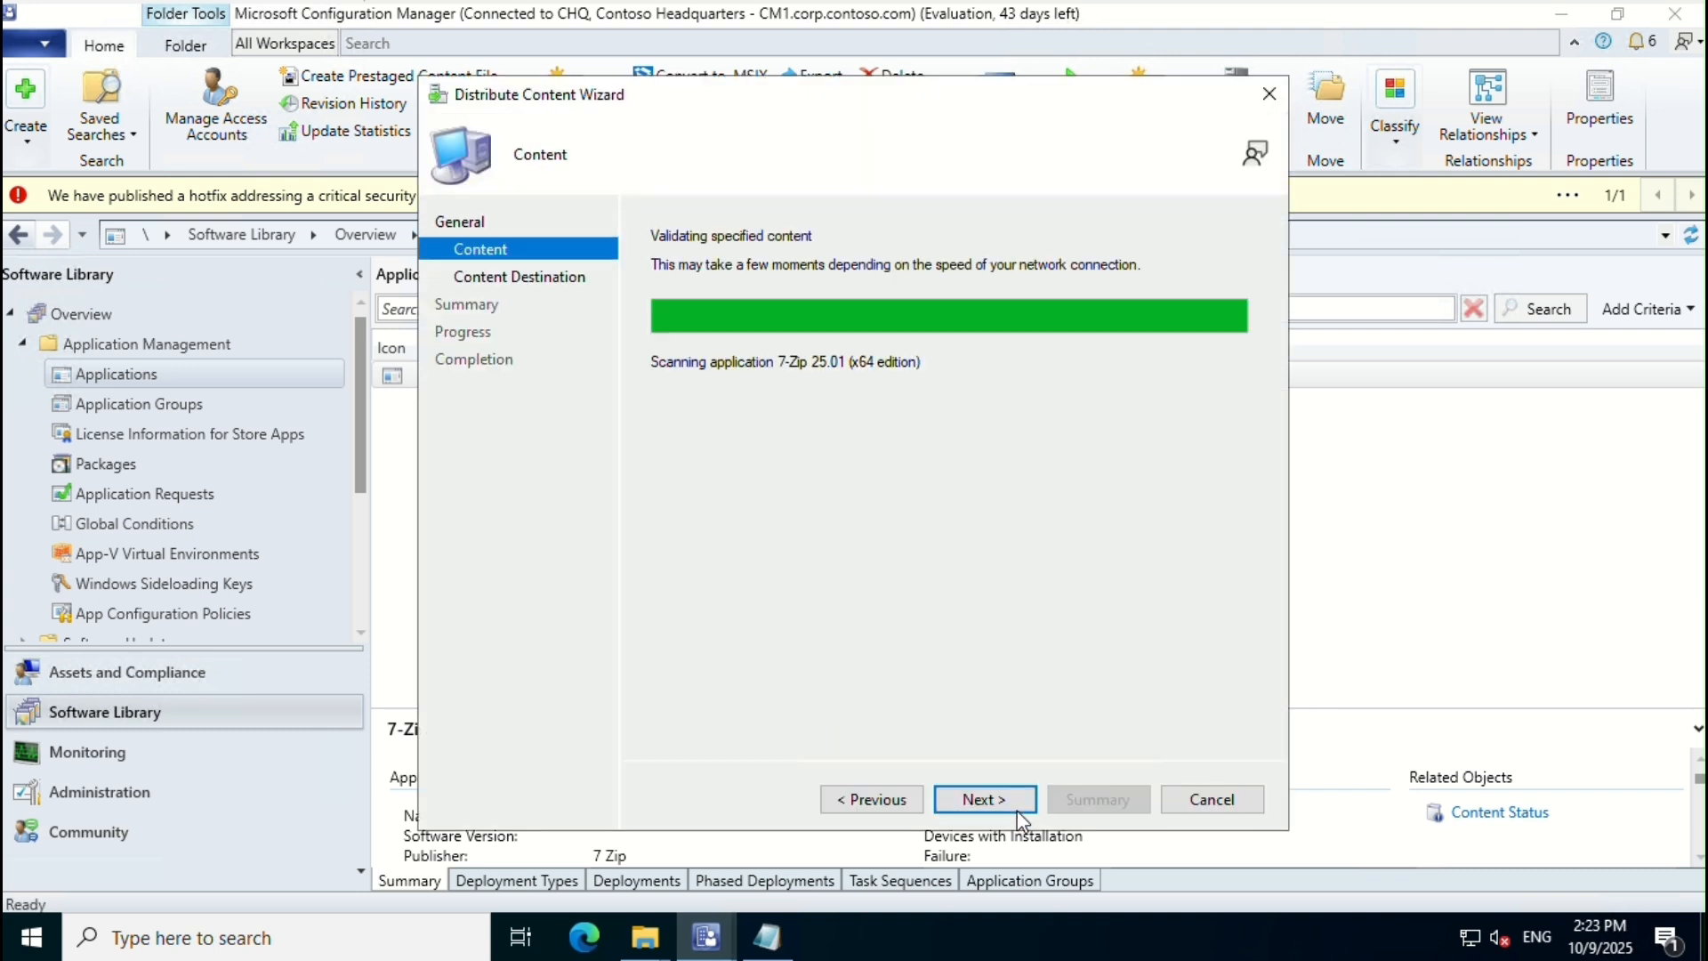
{"action": "left_click", "coordinate": [1013, 802]}
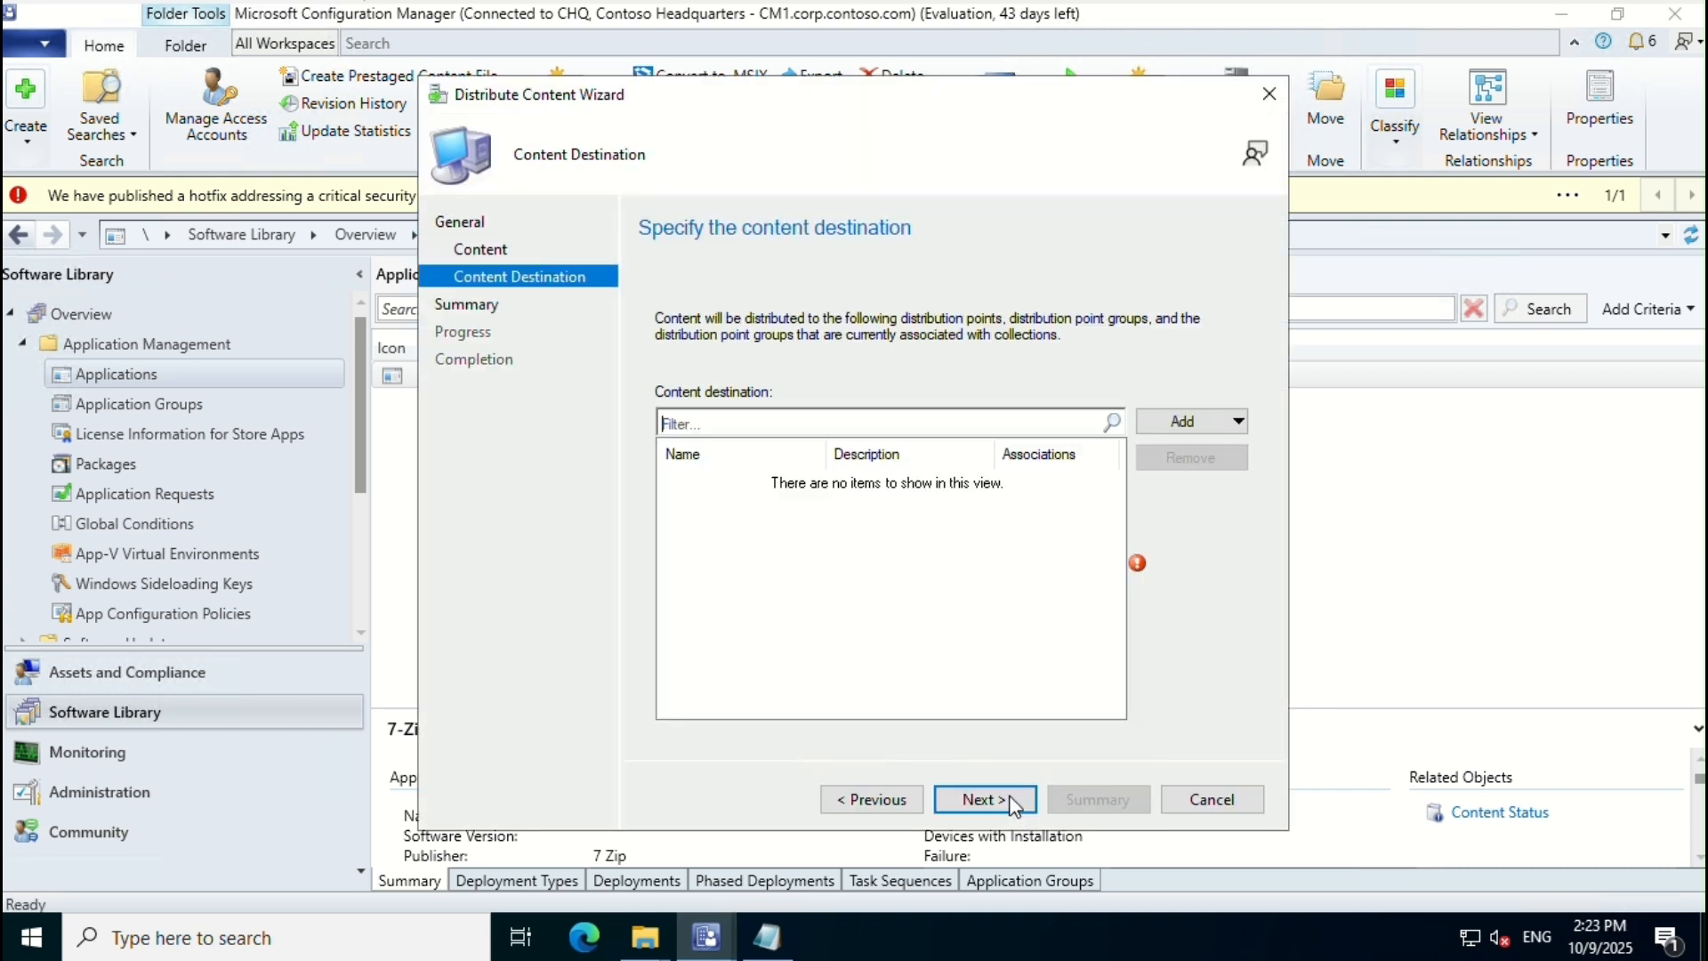
Step: Add CM1.CORP.CONTOSO.COM as the distribution point and complete the distribution
{"action": "left_click", "coordinate": [1188, 421]}
{"action": "left_click", "coordinate": [1169, 474]}
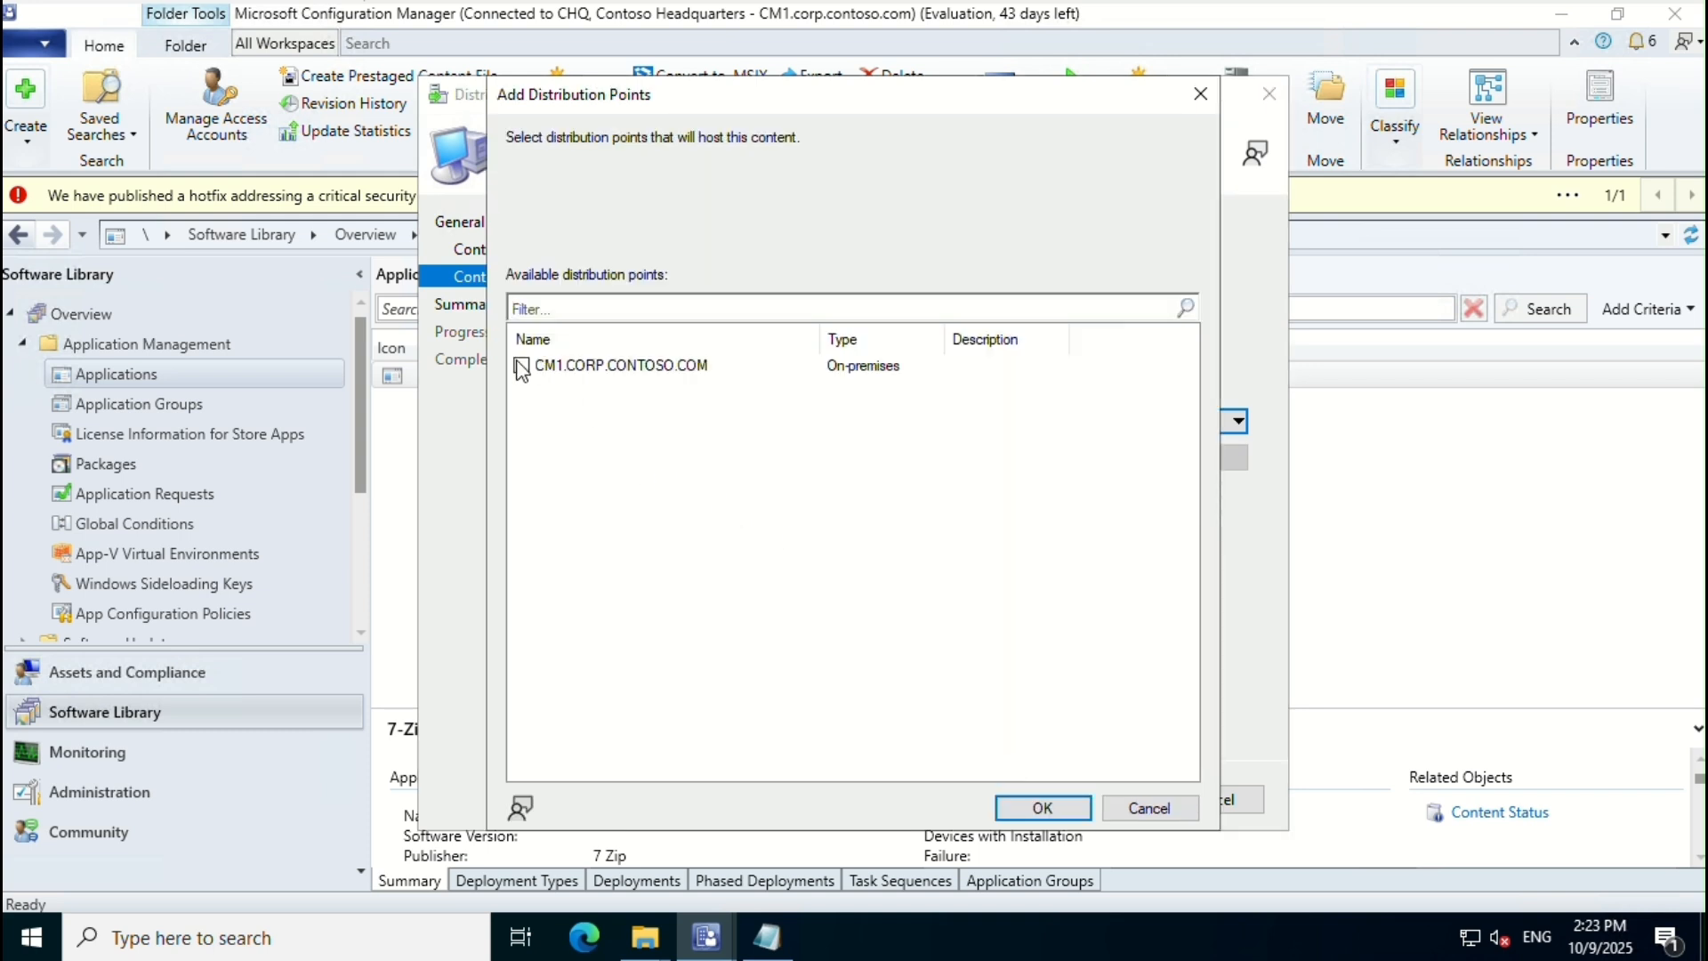
{"action": "left_click", "coordinate": [521, 365]}
{"action": "left_click", "coordinate": [1037, 806]}
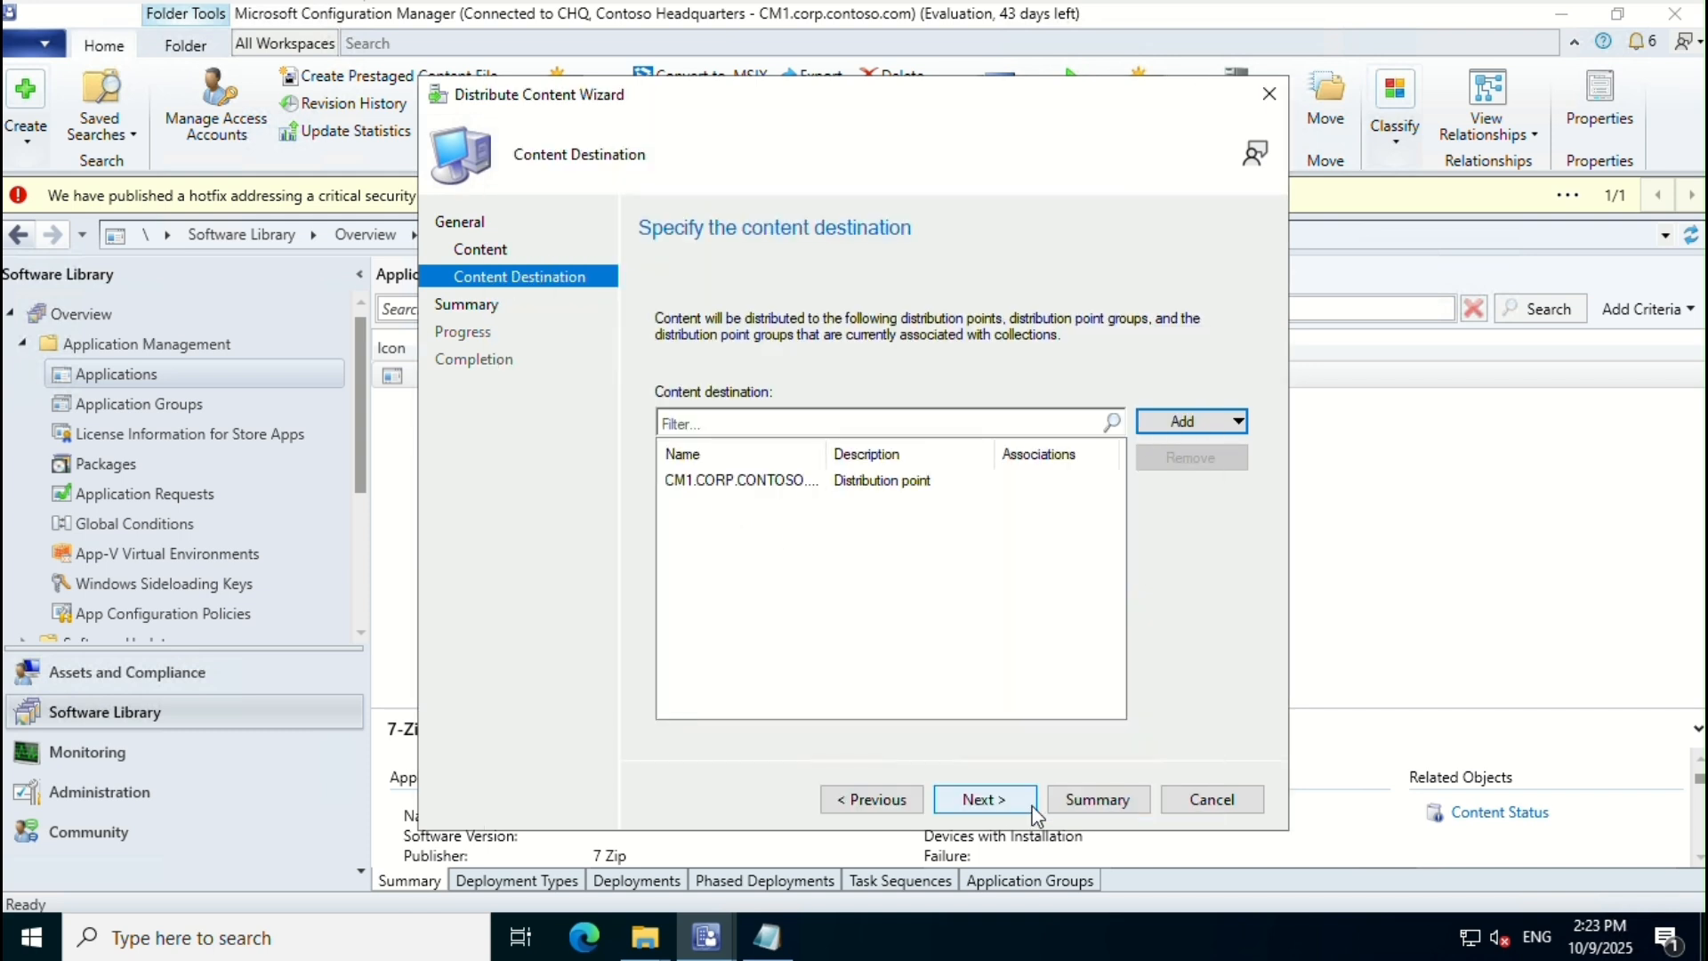
{"action": "left_click", "coordinate": [991, 803]}
{"action": "left_click", "coordinate": [1002, 806]}
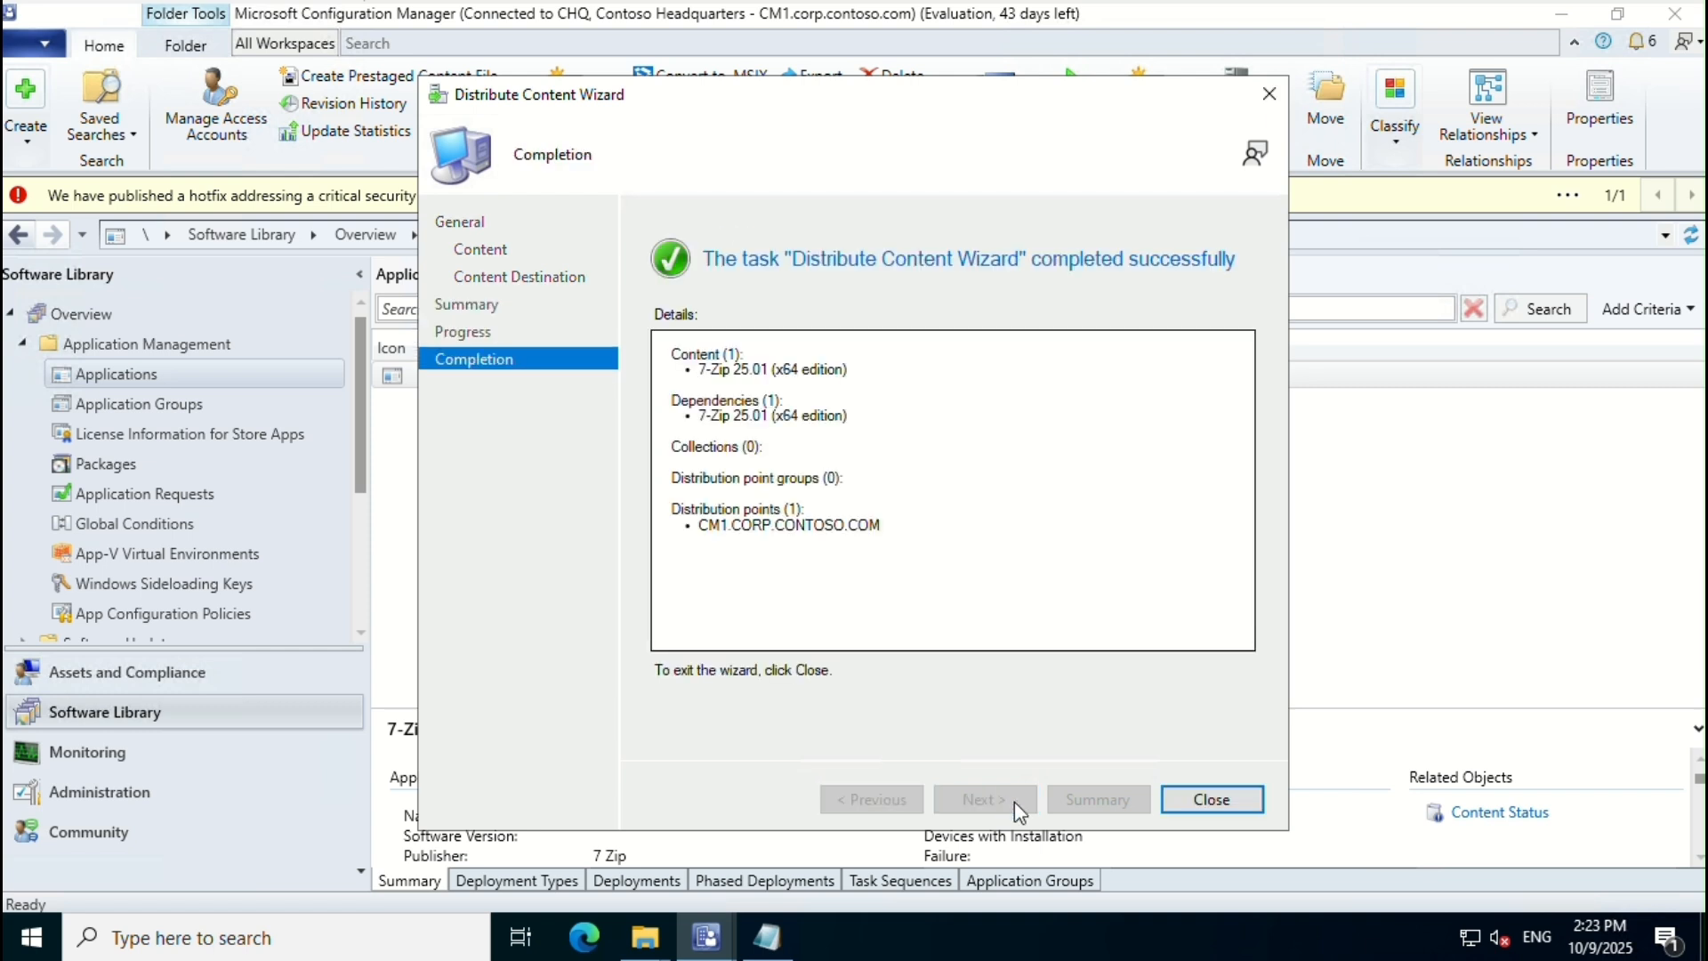
{"action": "left_click", "coordinate": [1214, 799]}
Step: Open the 7-Zip detailed content status and refresh until CM1 shows Success
{"action": "left_click", "coordinate": [1476, 742]}
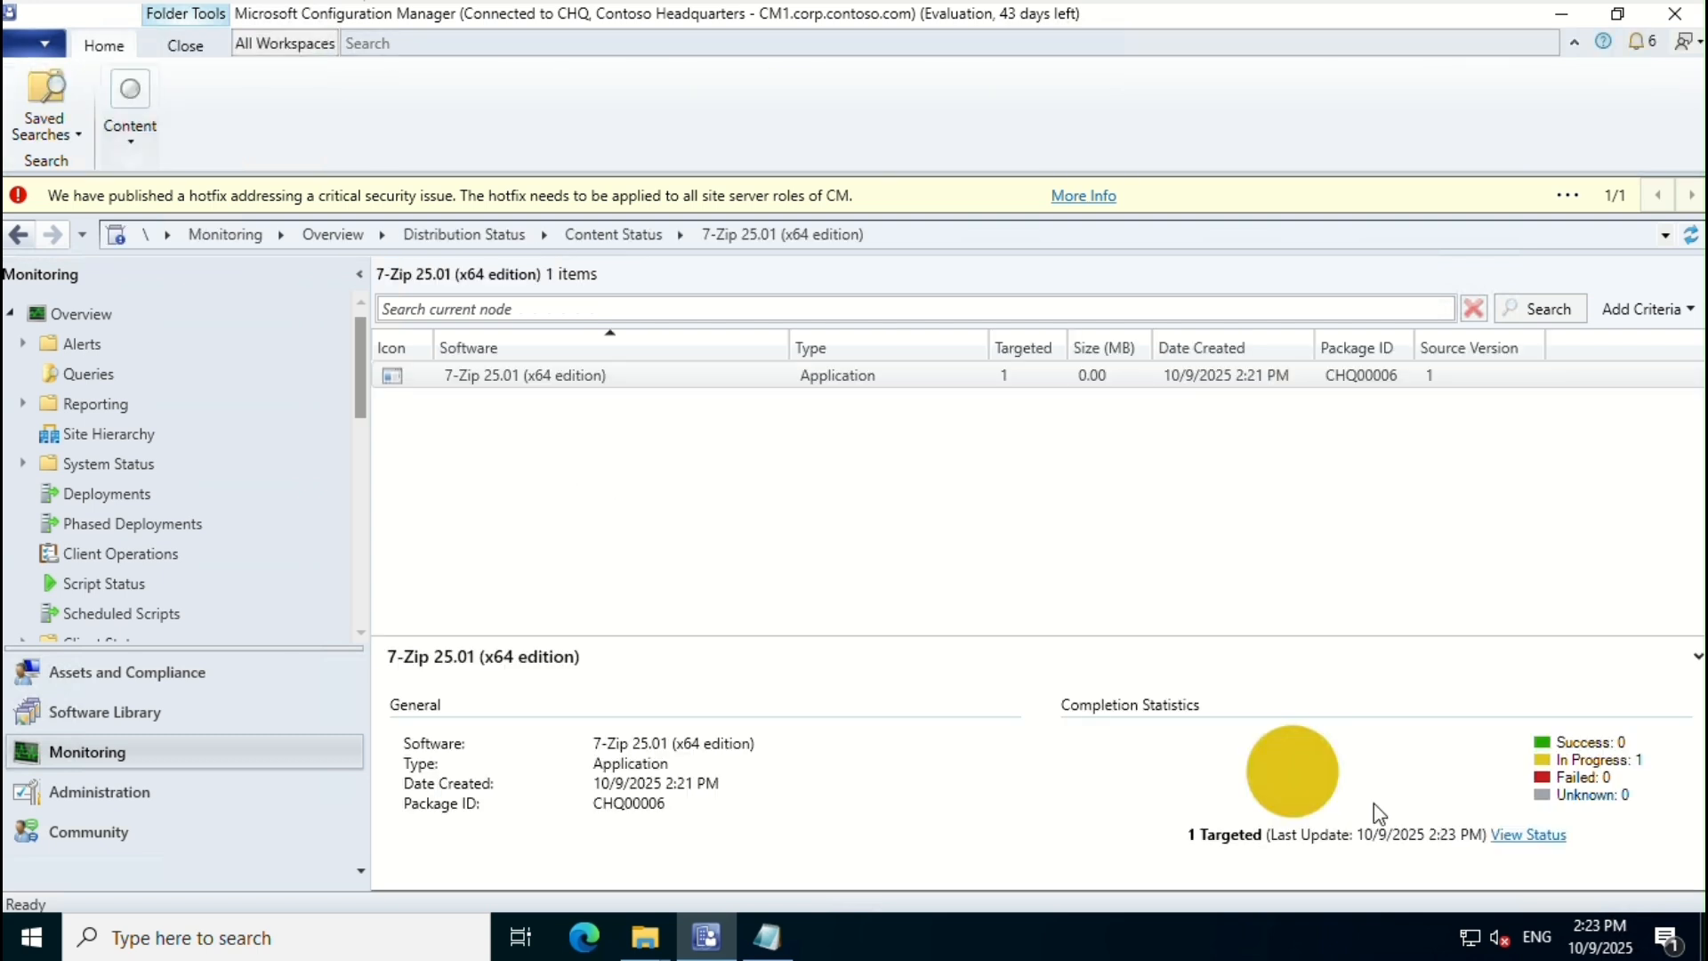
{"action": "right_click", "coordinate": [534, 376]}
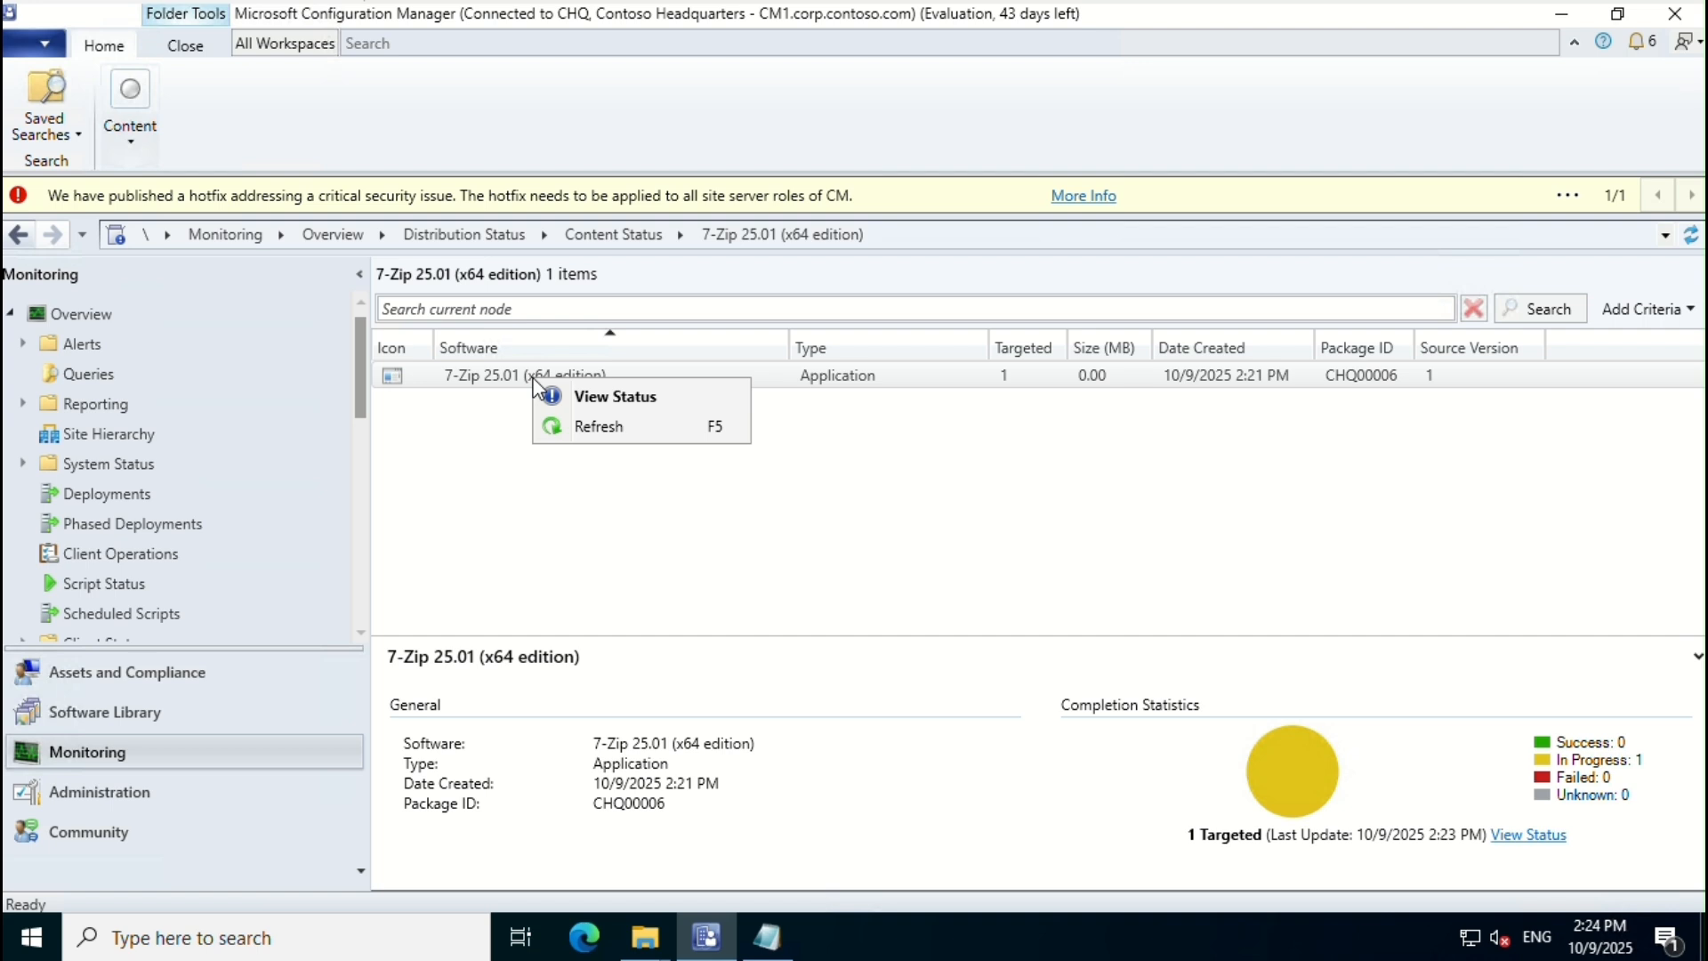
{"action": "left_click", "coordinate": [639, 402]}
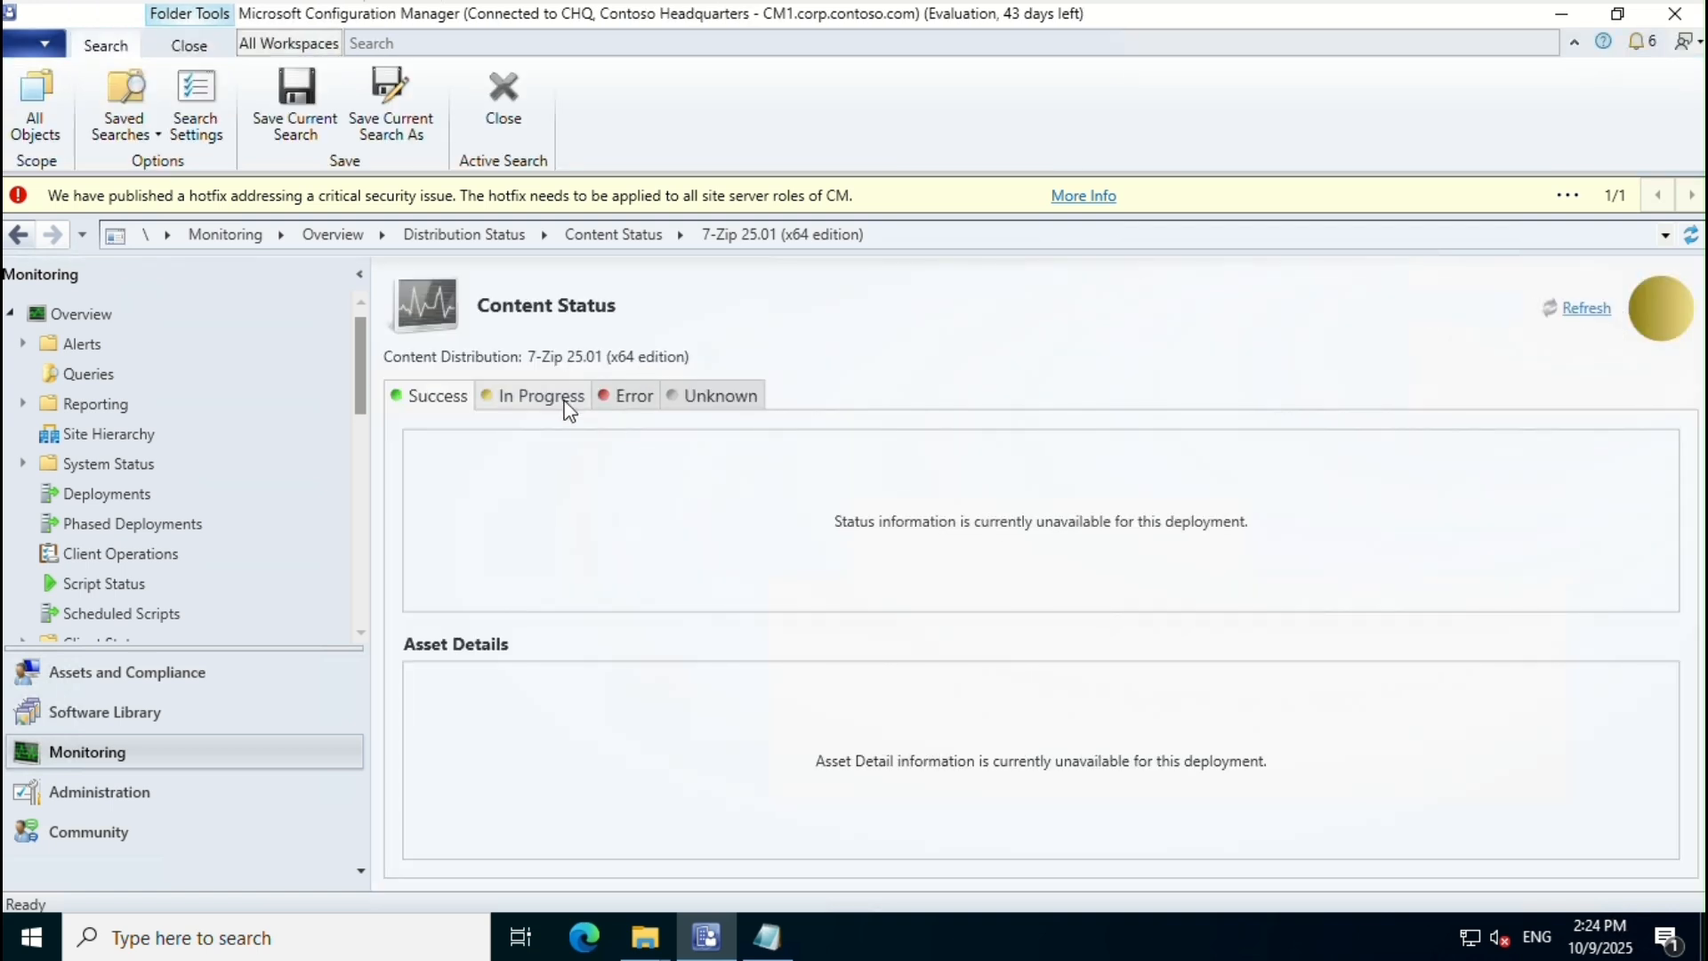
{"action": "left_click", "coordinate": [1584, 310]}
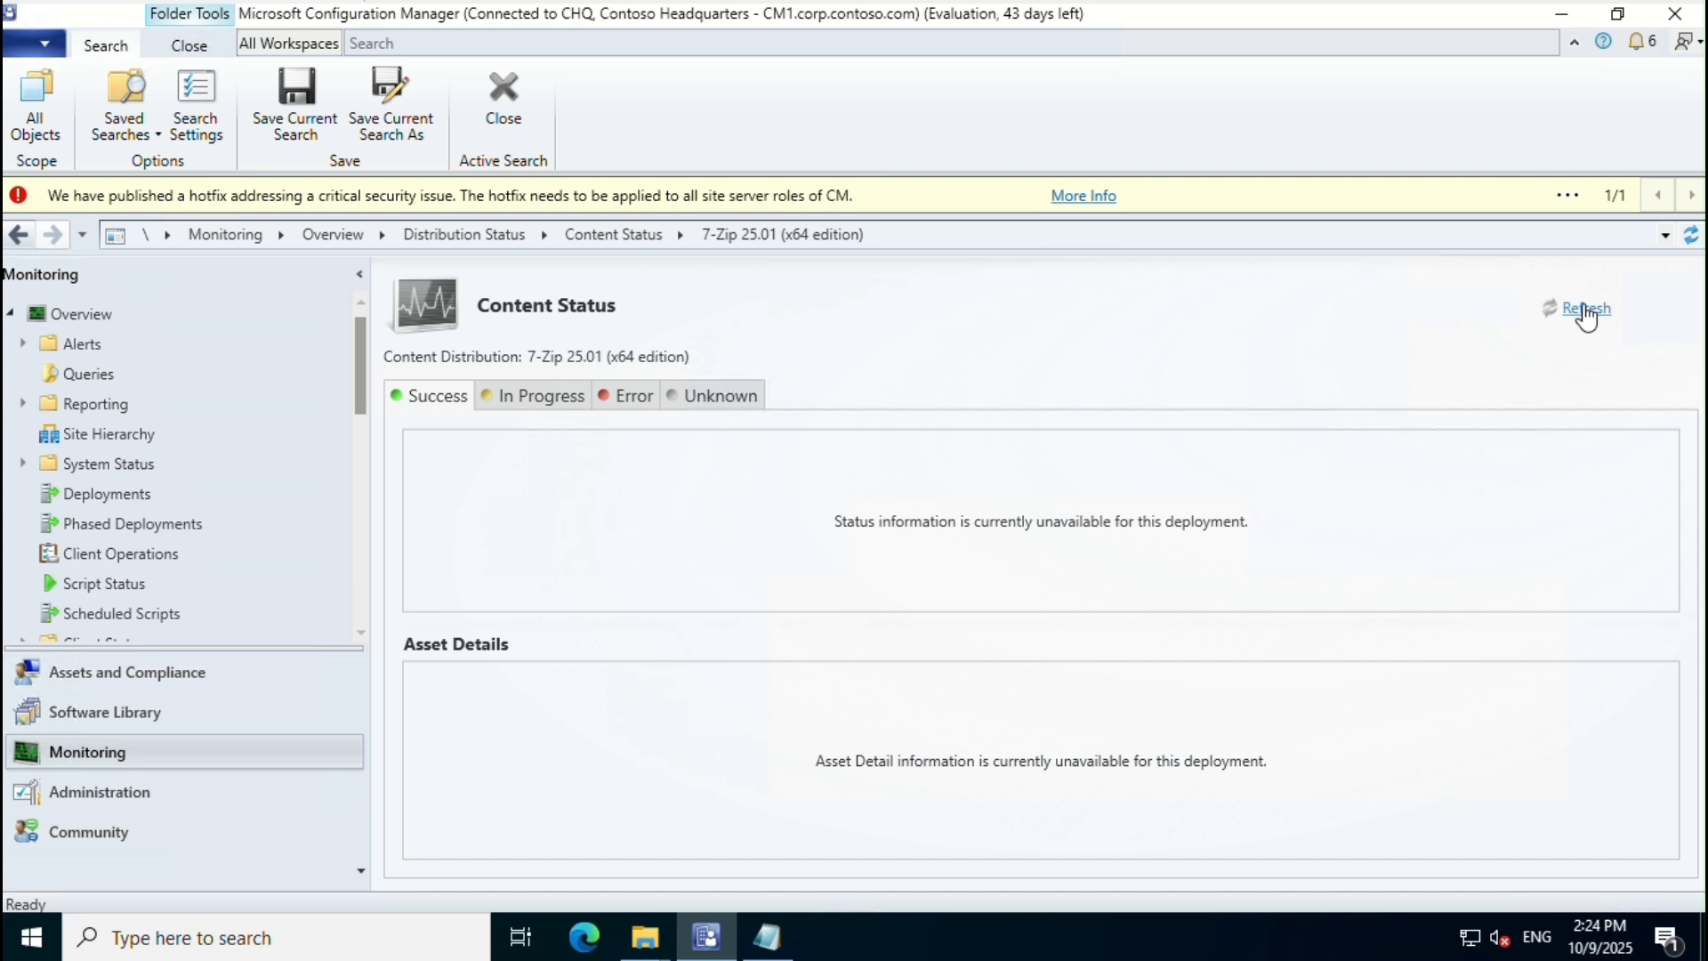
{"action": "left_click", "coordinate": [1584, 311]}
{"action": "left_click", "coordinate": [1584, 311]}
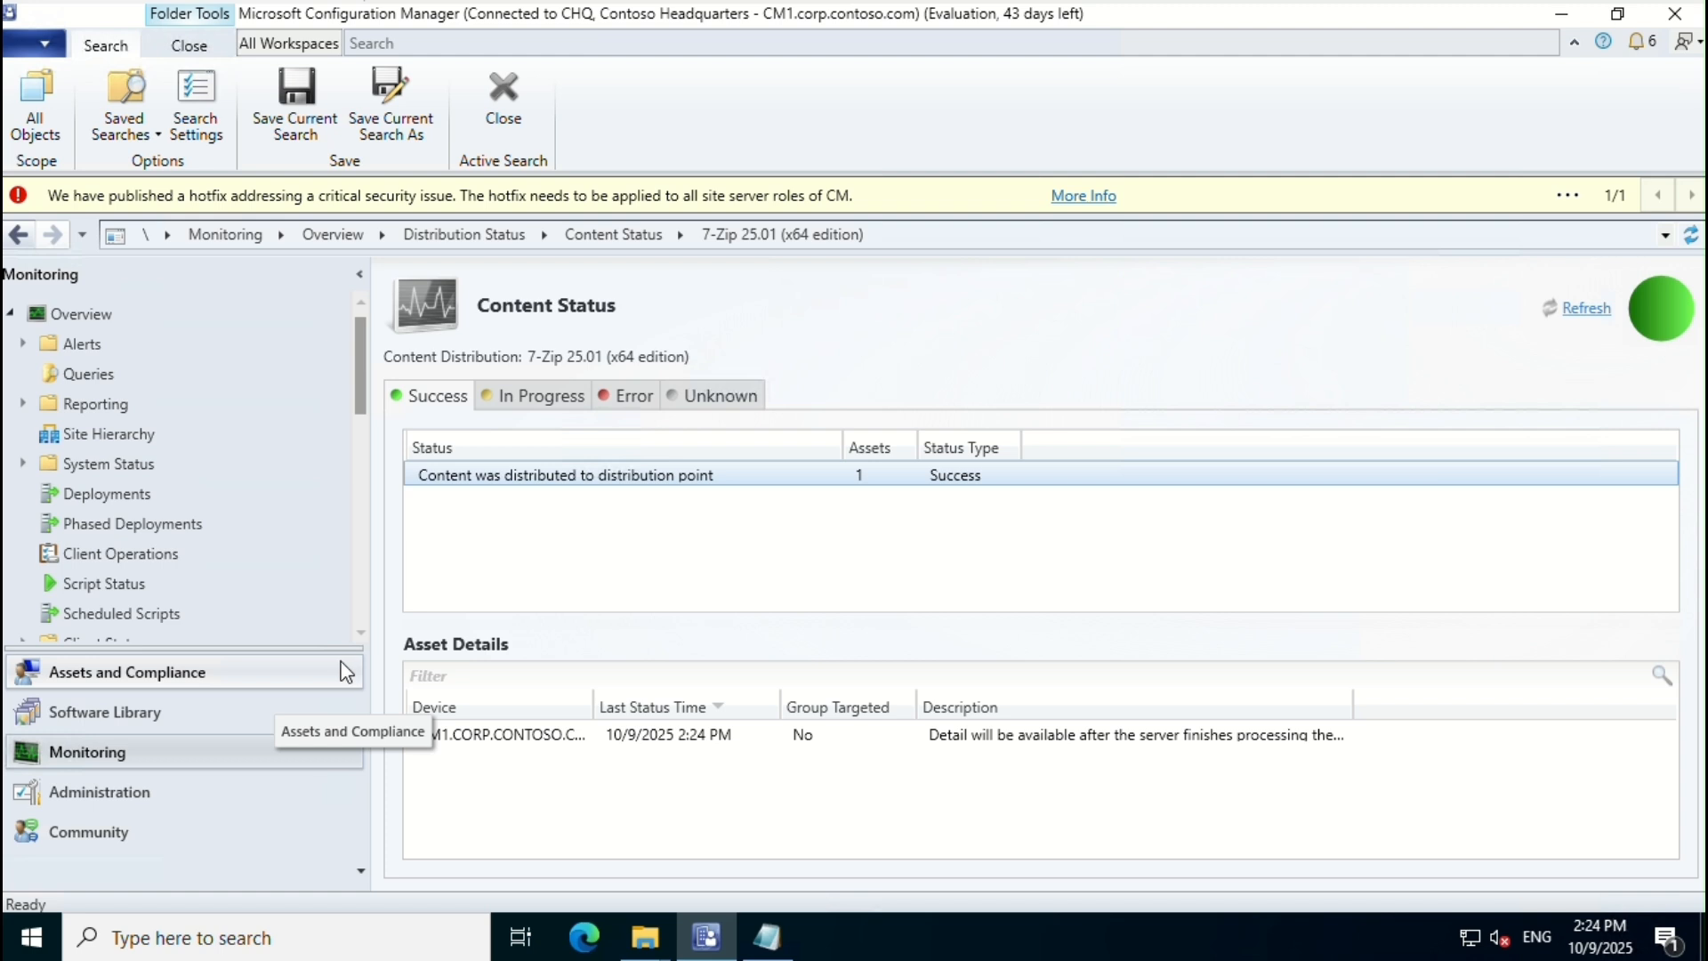
Step: Deploy 7-Zip to the All Desktop and Server Clients device collection
{"action": "left_click", "coordinate": [142, 709]}
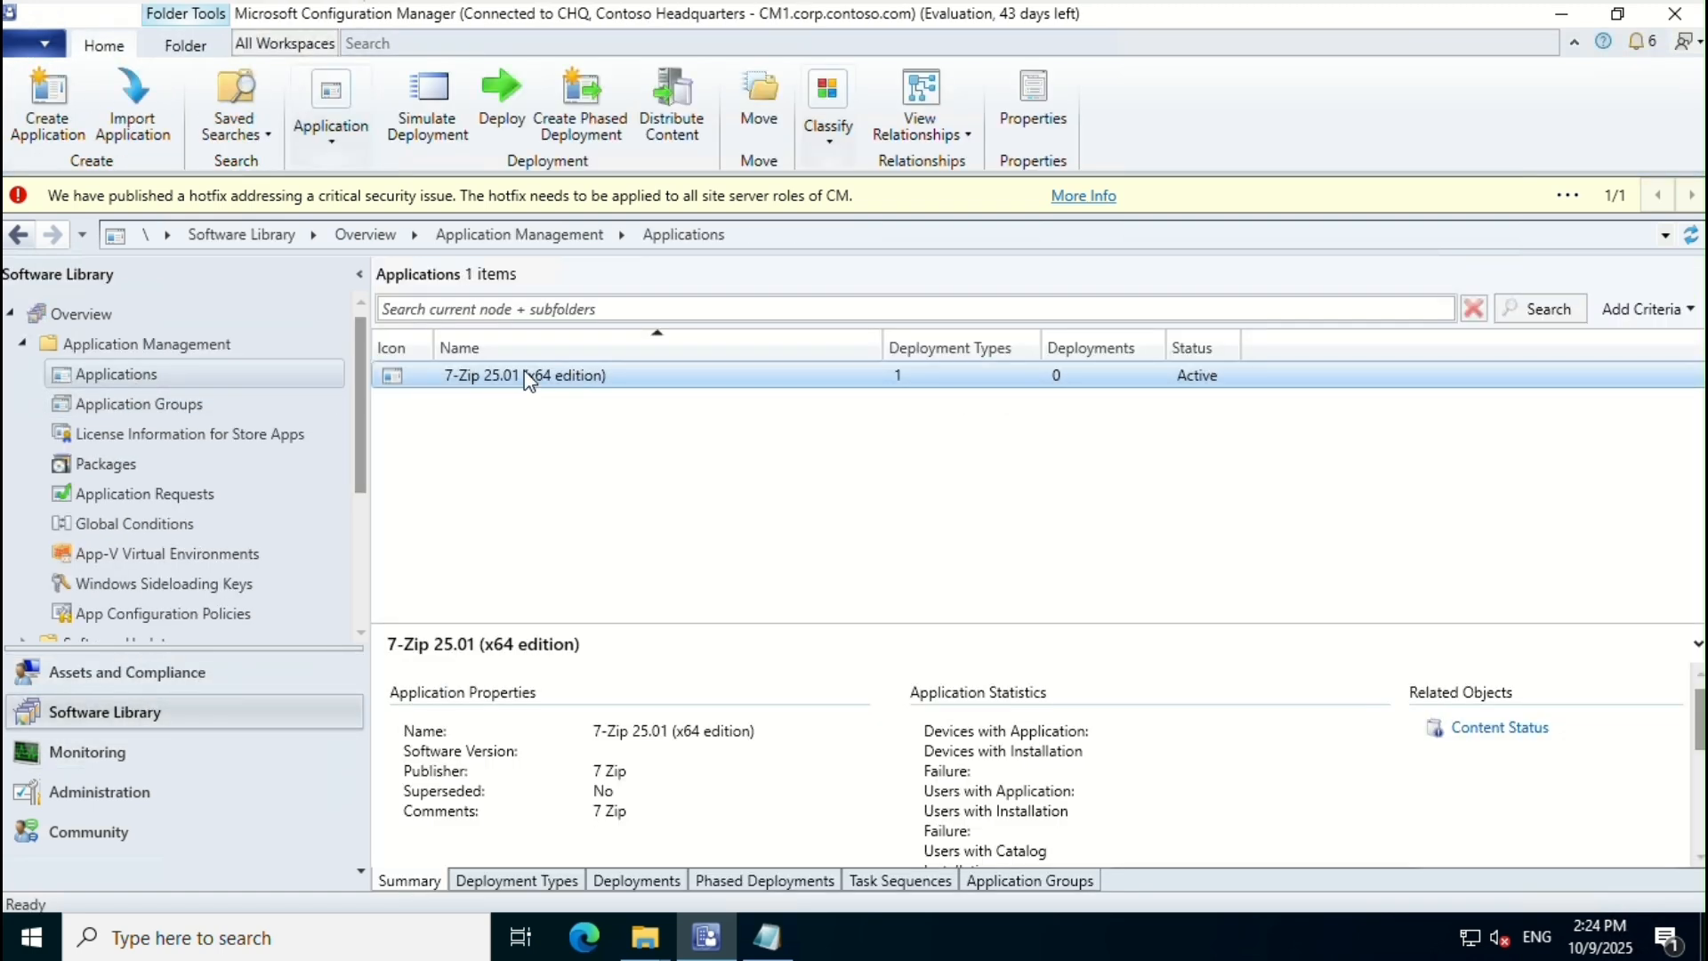
{"action": "right_click", "coordinate": [527, 379]}
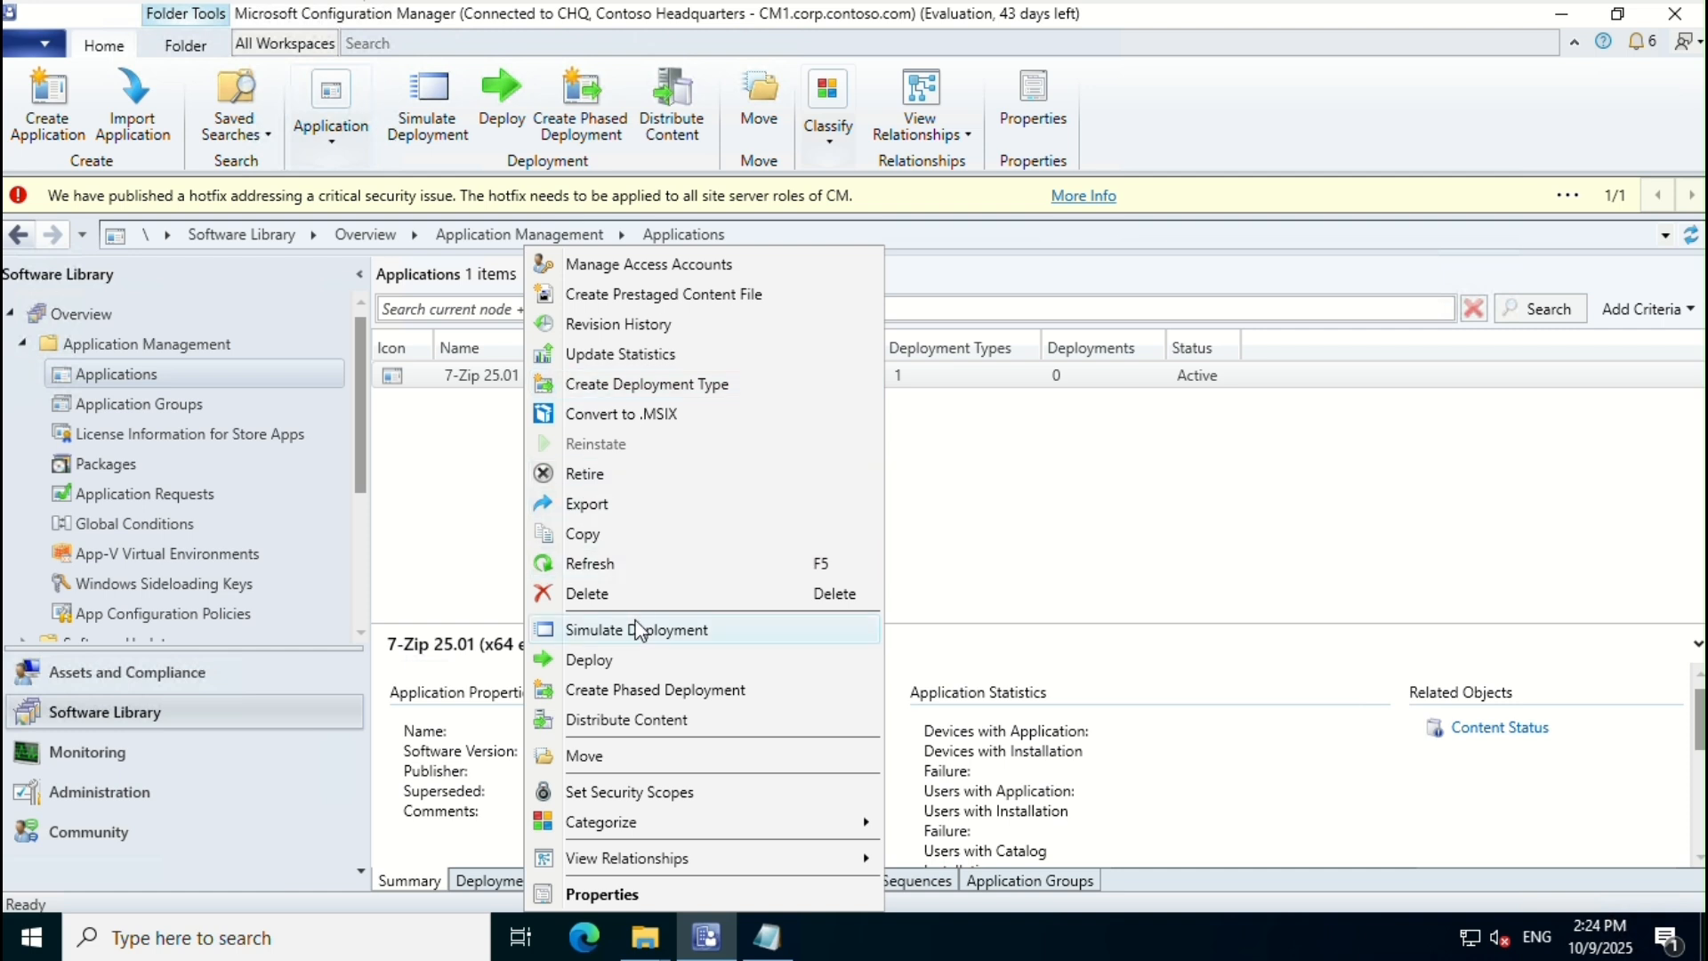
{"action": "left_click", "coordinate": [639, 663]}
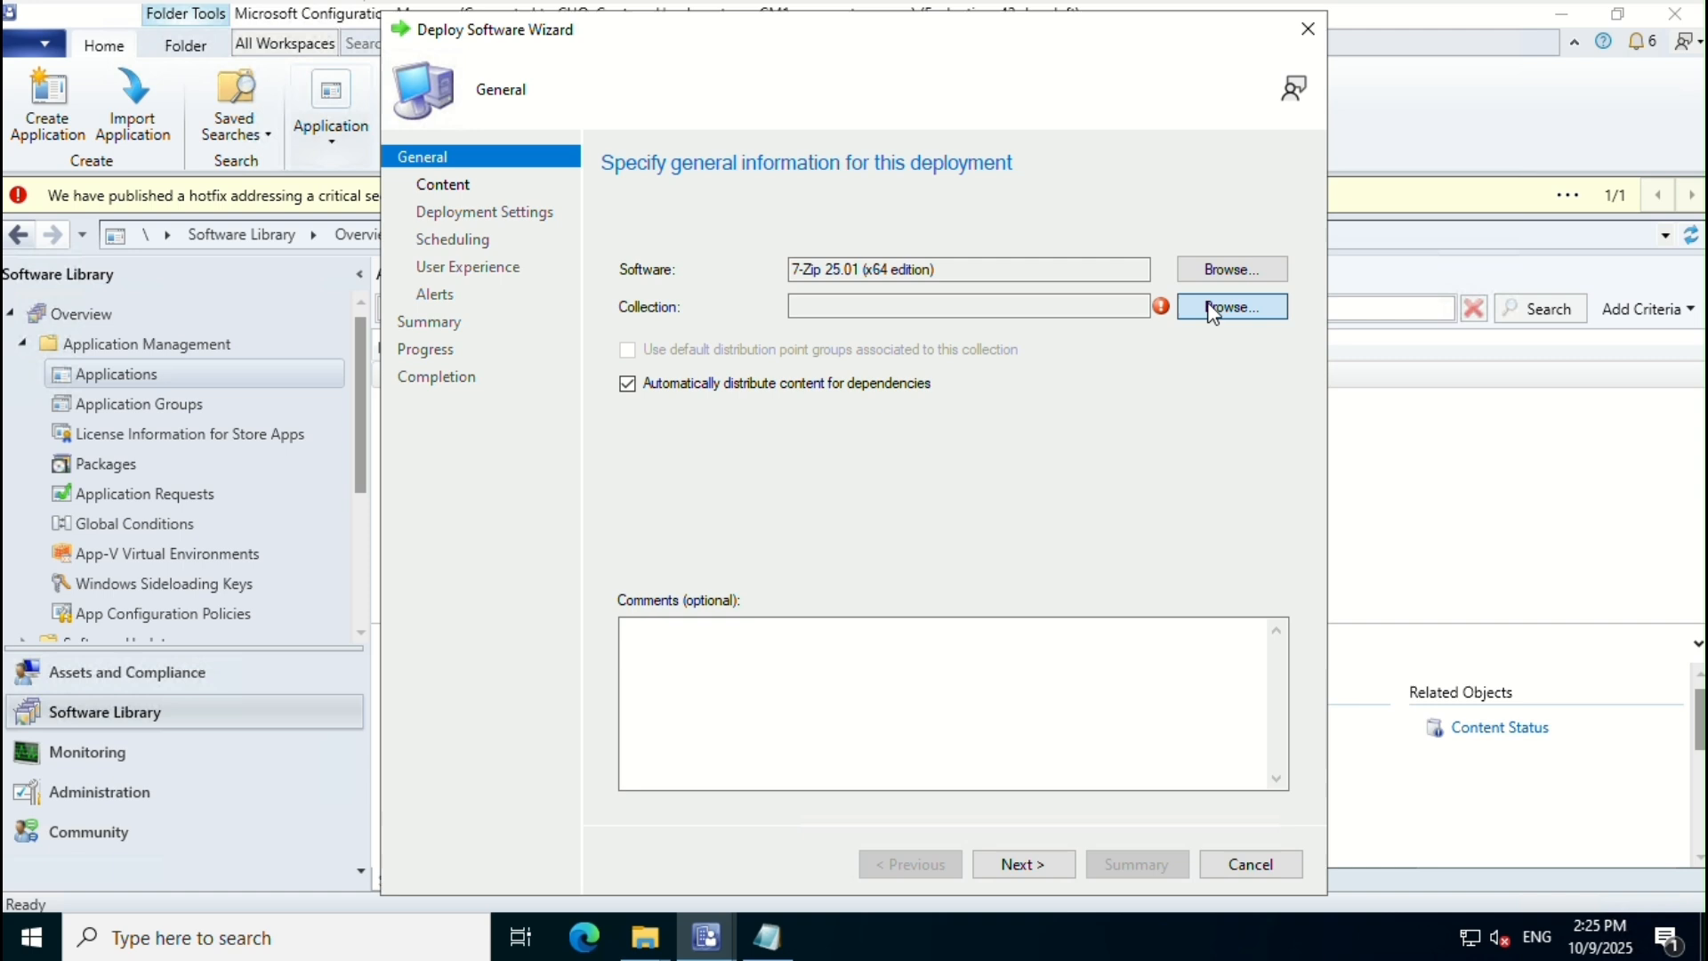
{"action": "left_click", "coordinate": [1215, 307]}
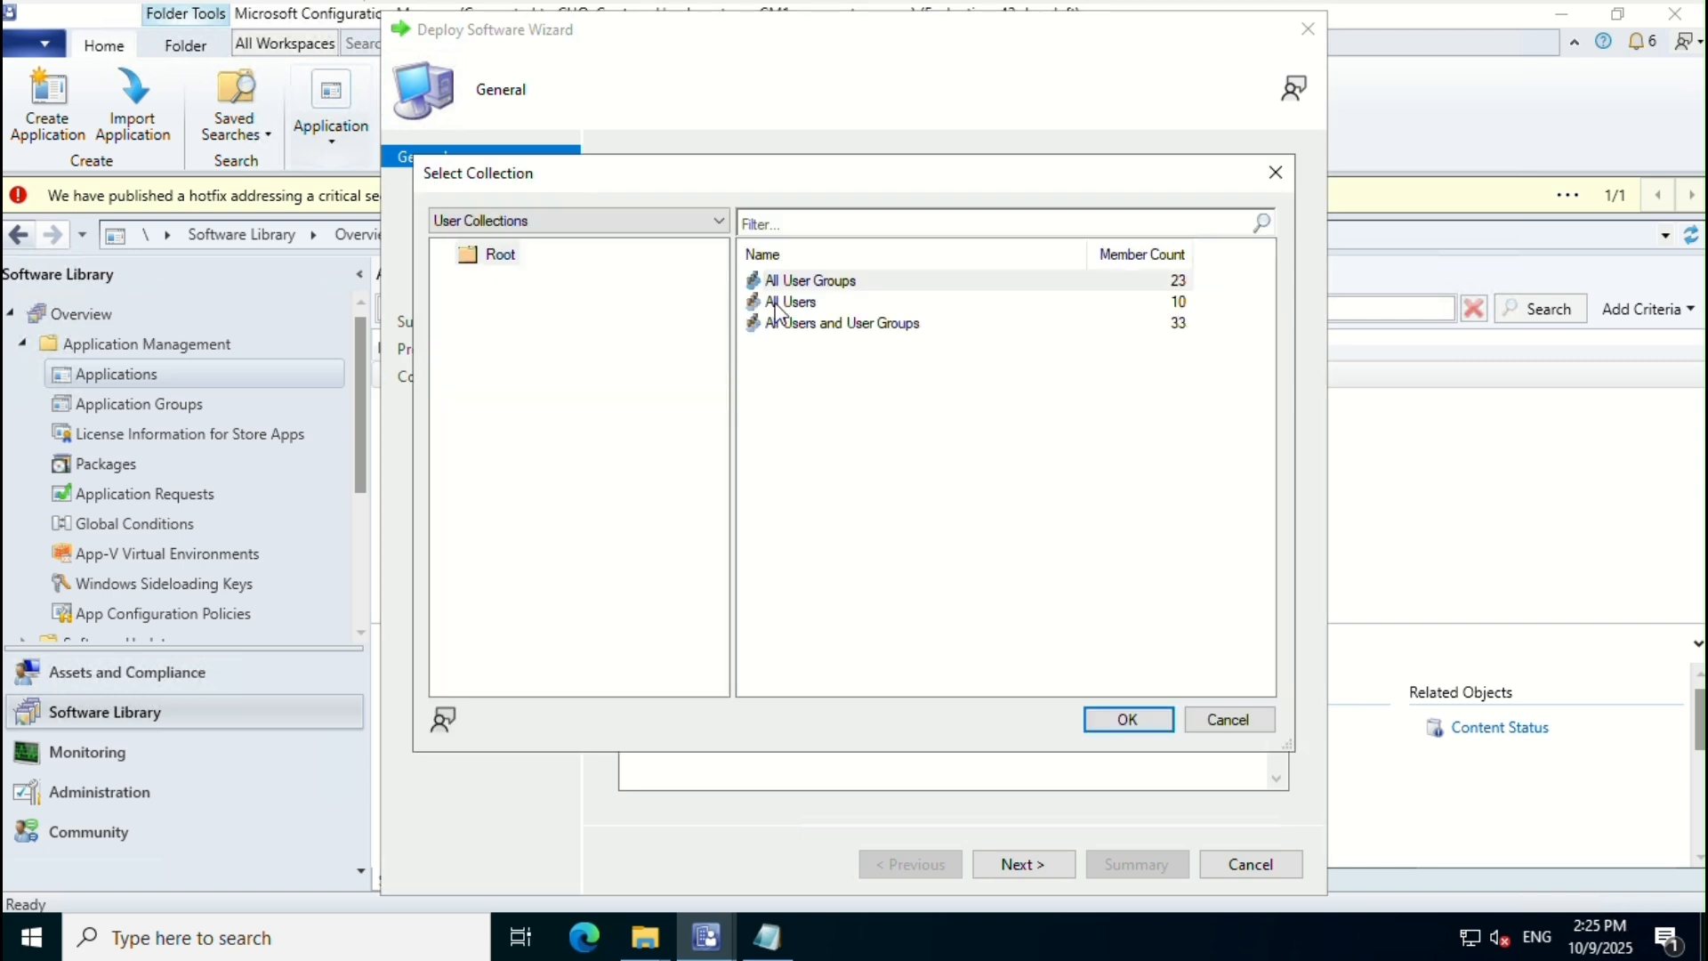
{"action": "left_click", "coordinate": [532, 222]}
{"action": "left_click", "coordinate": [533, 258]}
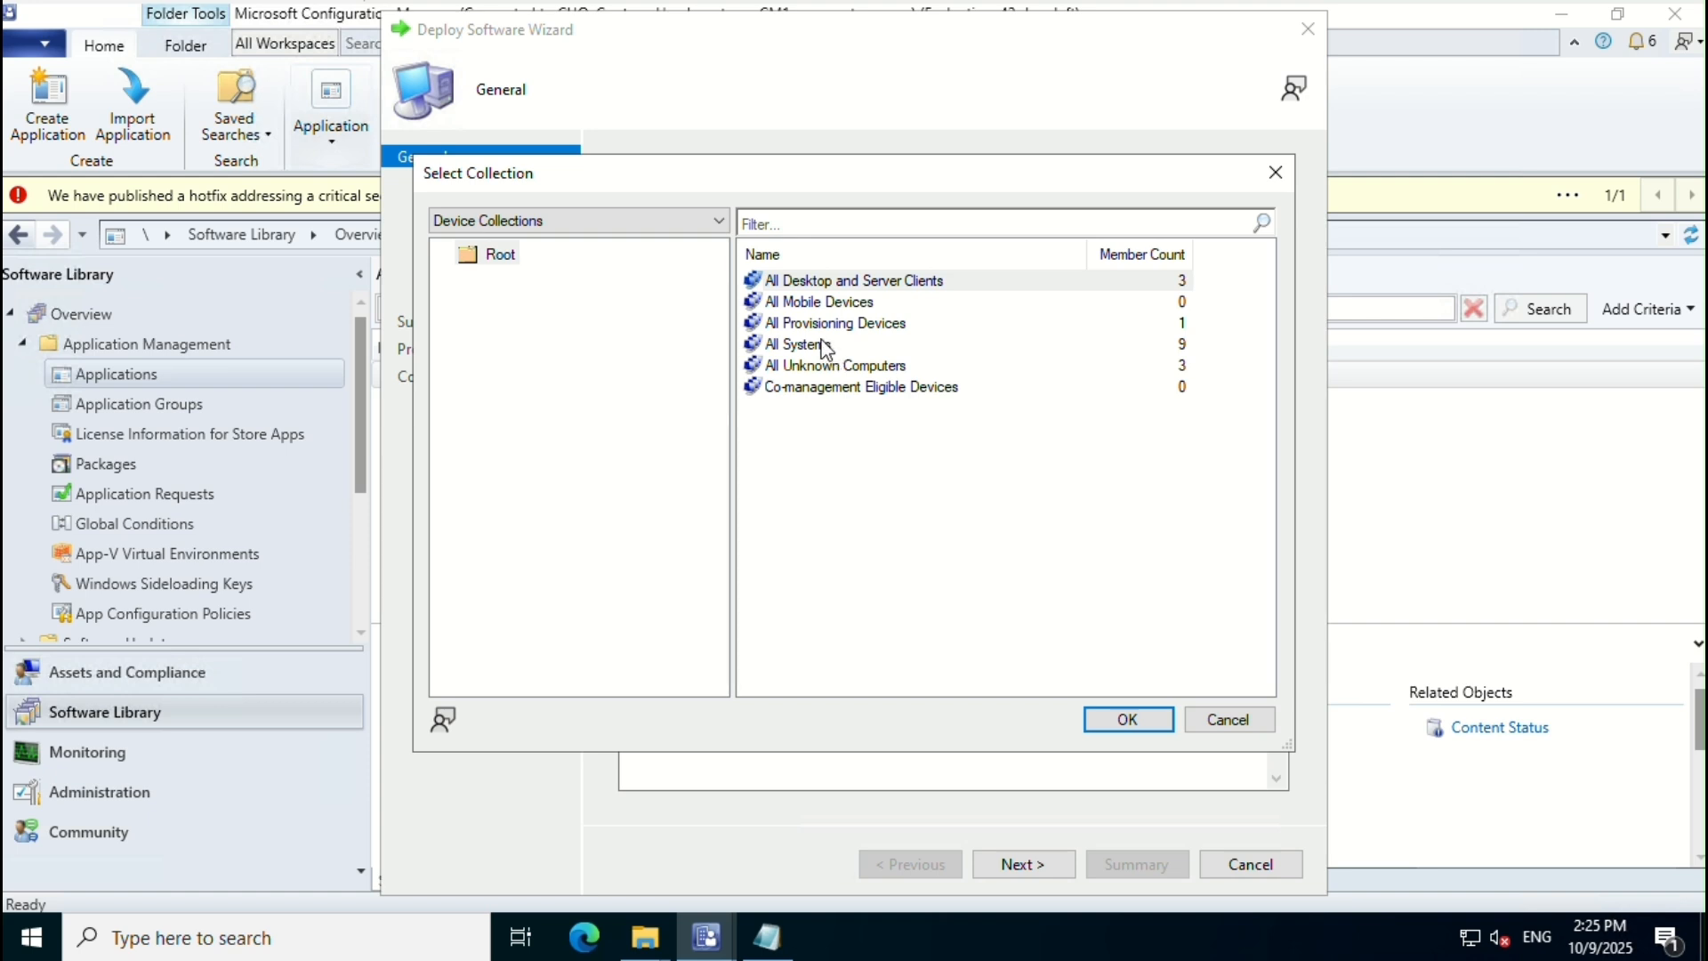
{"action": "left_click", "coordinate": [783, 282]}
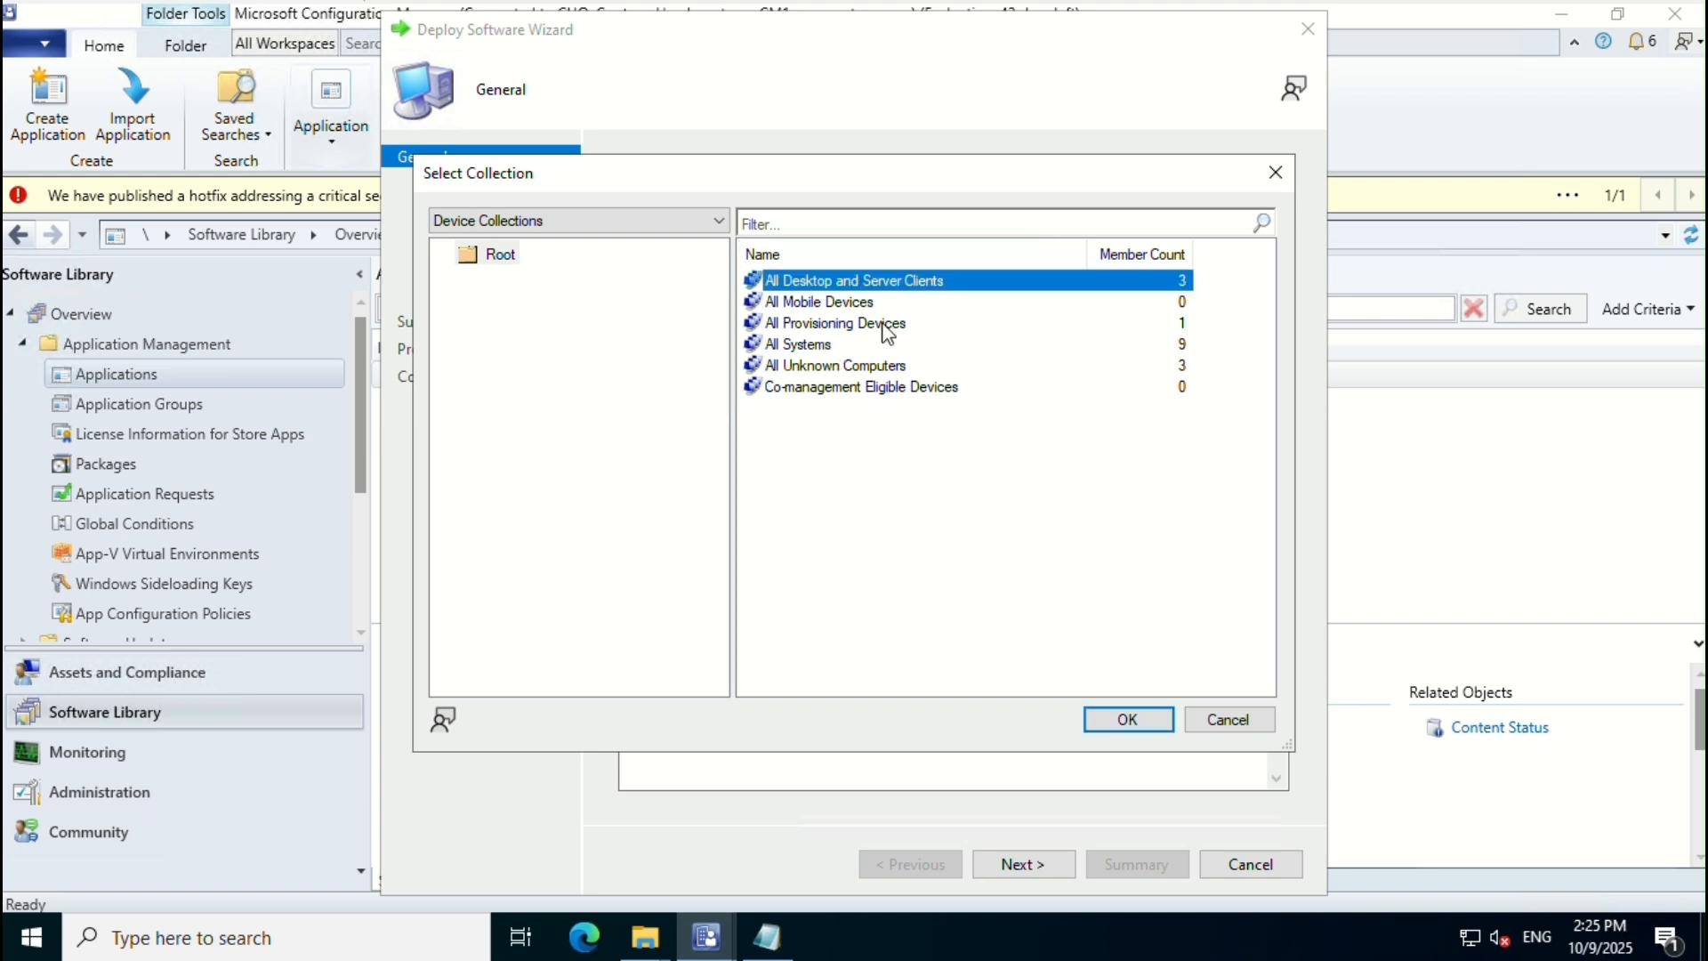
{"action": "left_click", "coordinate": [1127, 720]}
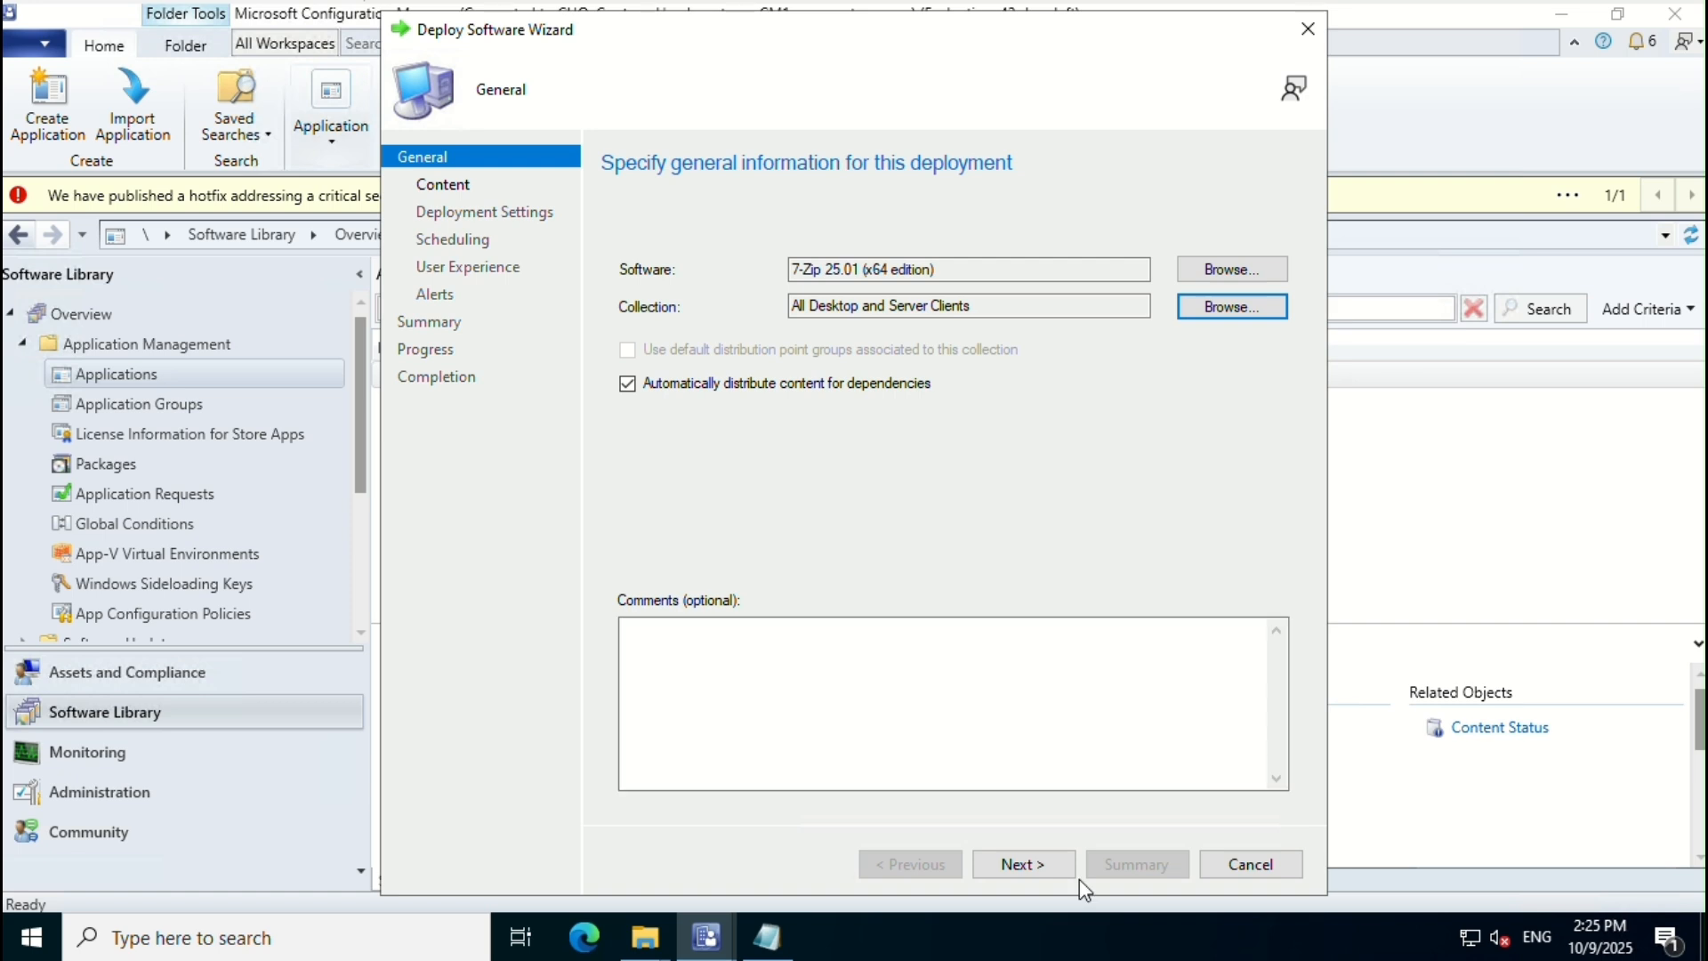
Step: Review content destinations, leaving the distribution points unchanged
{"action": "left_click", "coordinate": [1032, 871]}
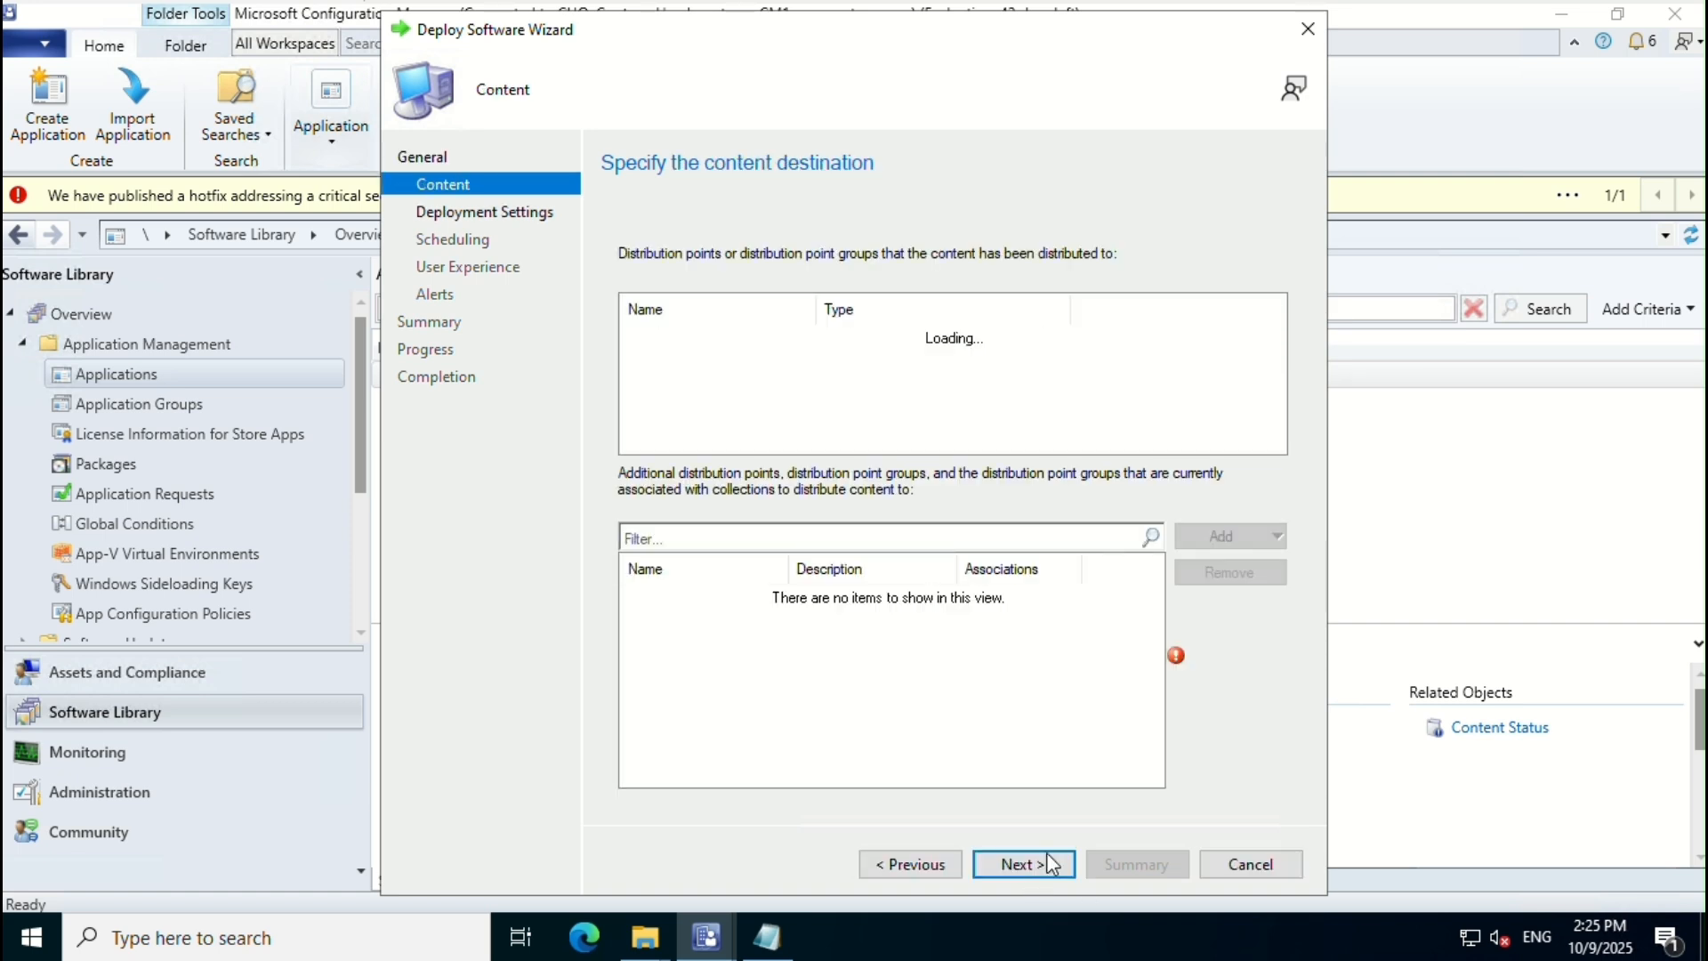
{"action": "left_click", "coordinate": [1234, 537]}
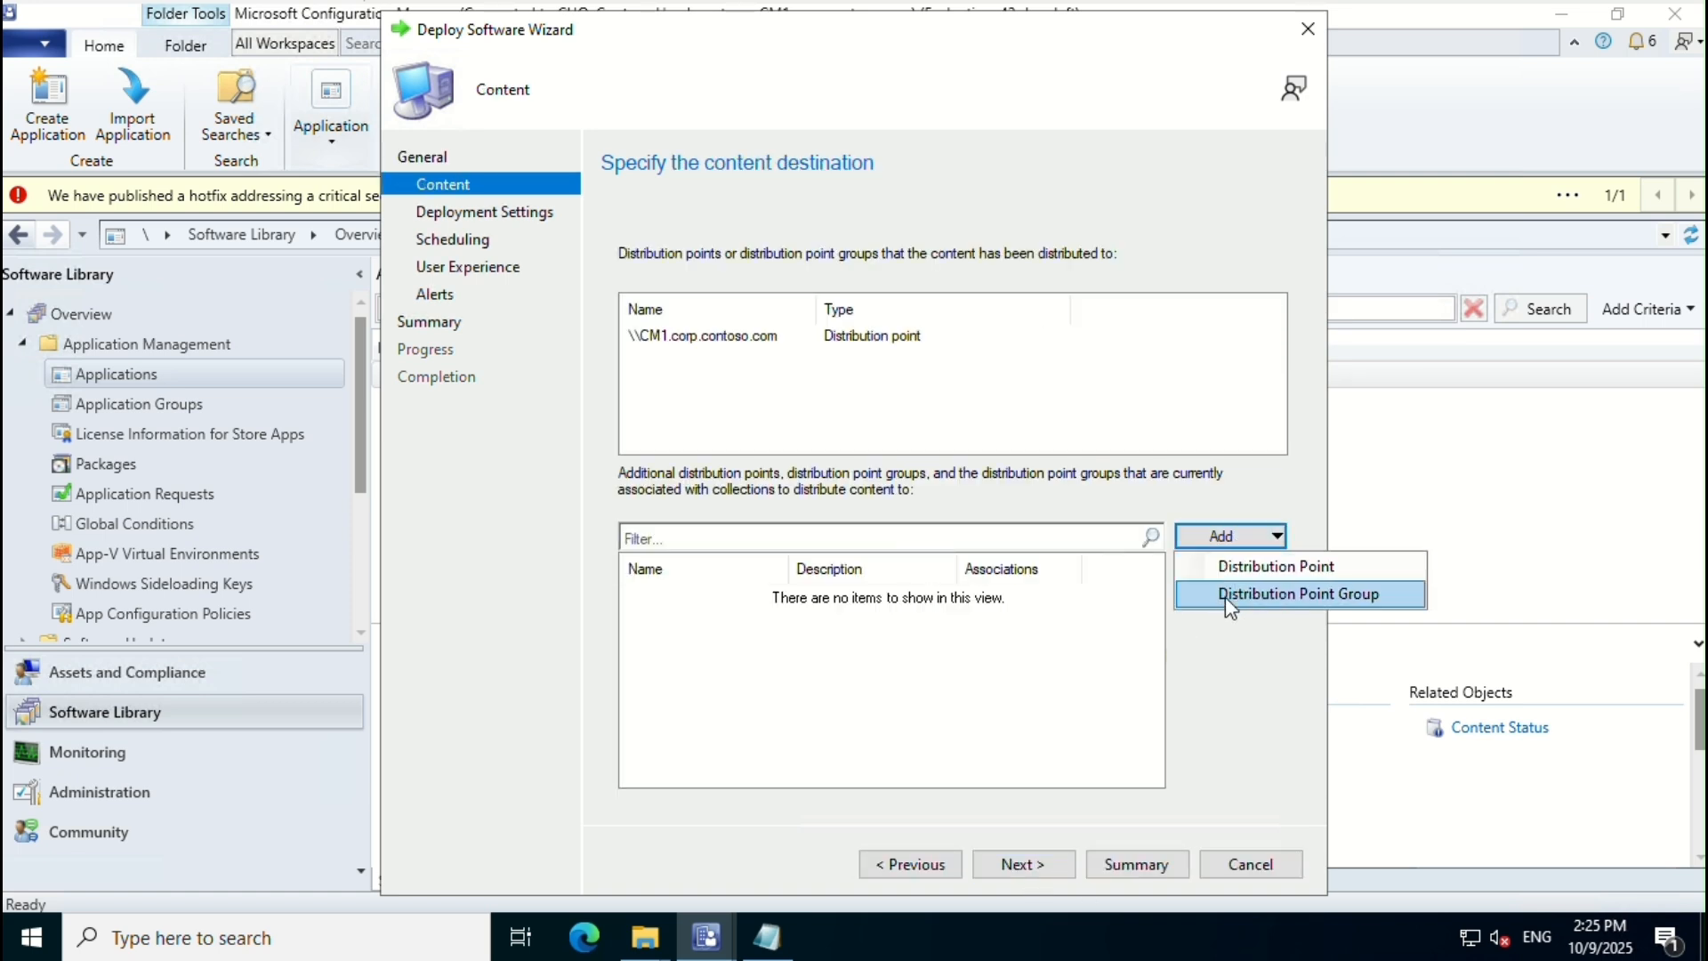
{"action": "left_click", "coordinate": [1240, 577]}
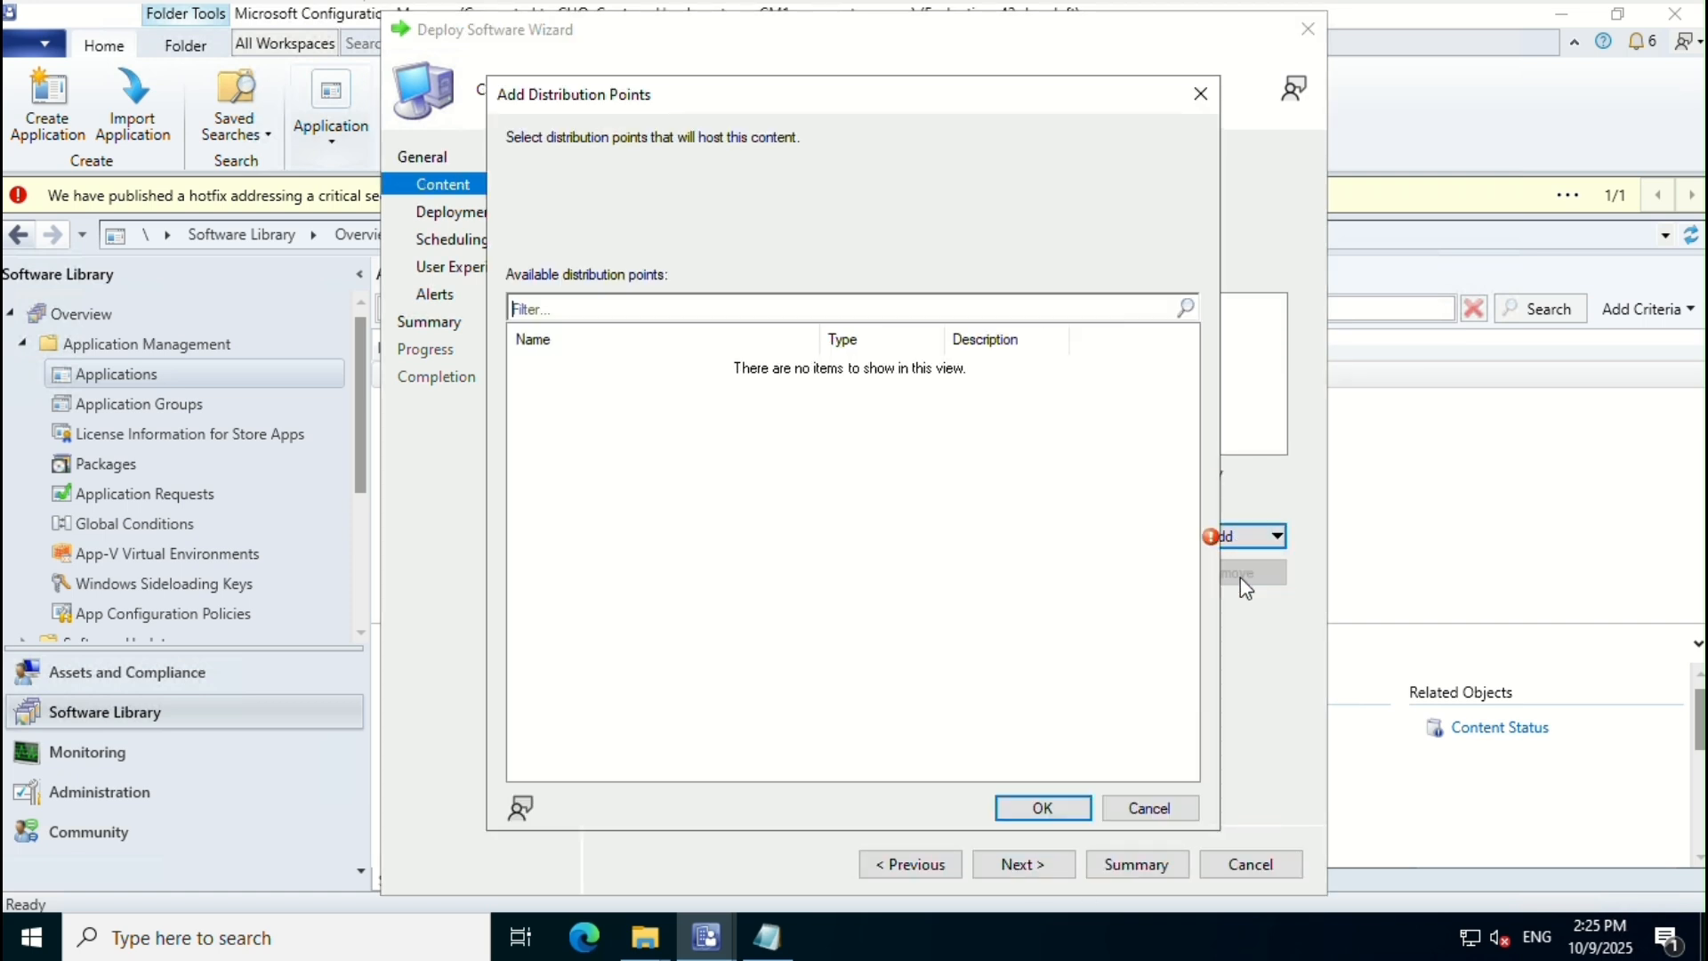
{"action": "left_click", "coordinate": [1144, 809]}
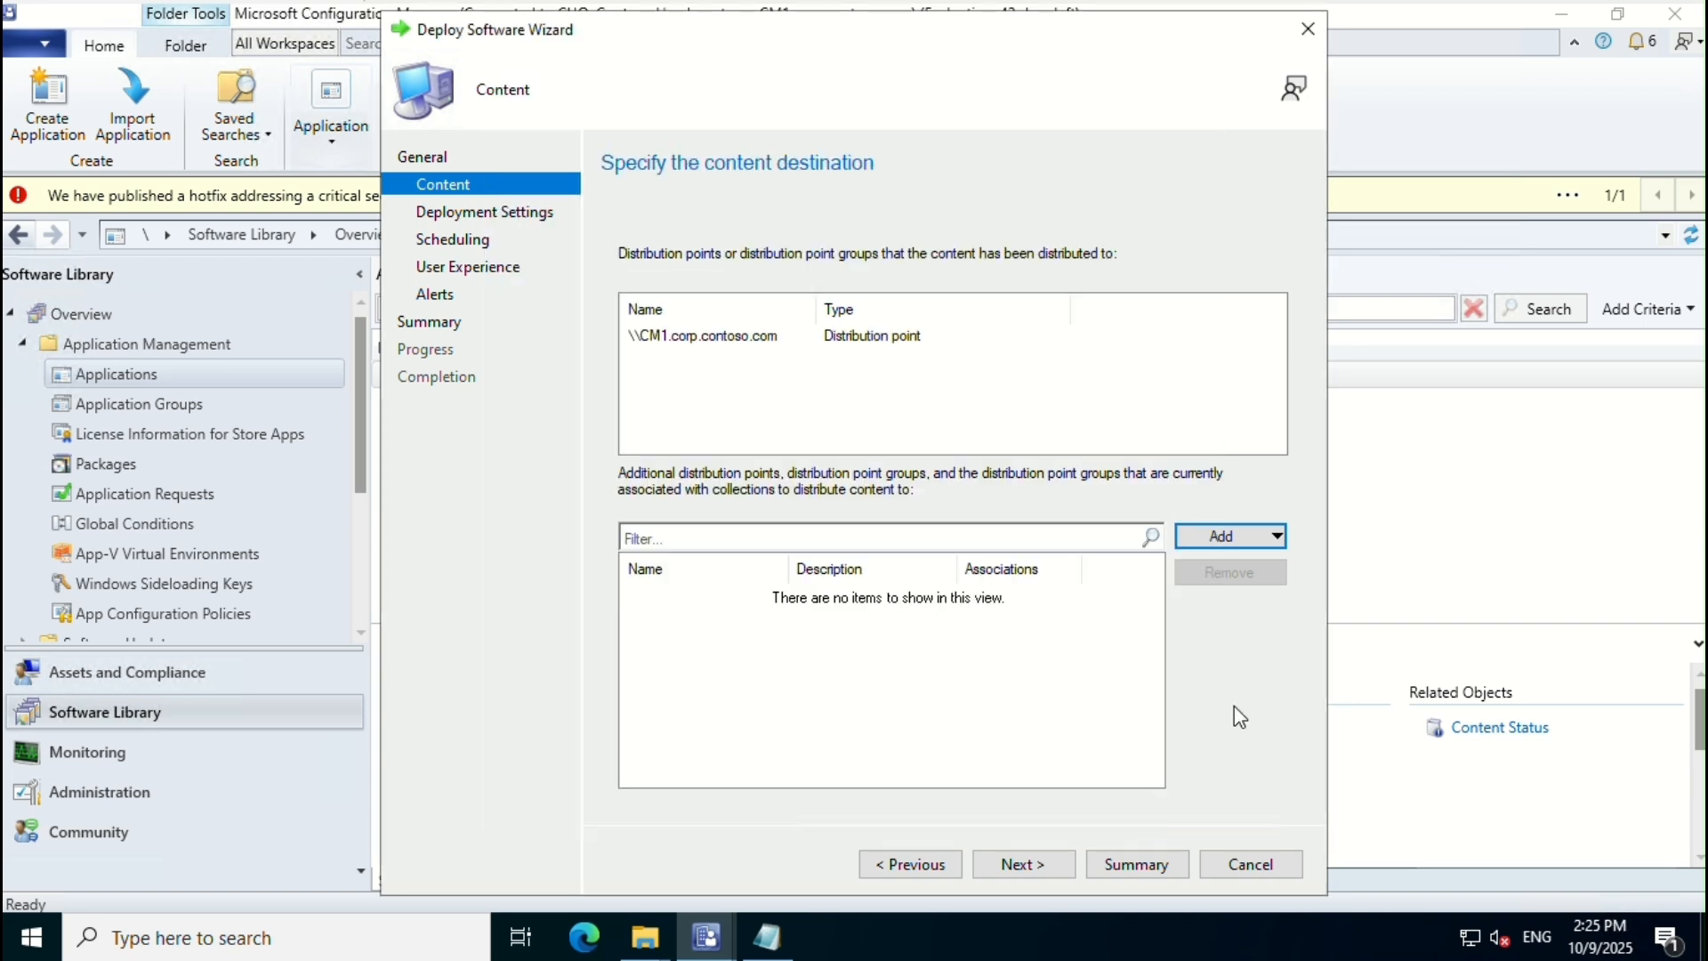
Step: Keep Install/Available, default schedule and notifications, and create the deployment
{"action": "left_click", "coordinate": [1023, 864]}
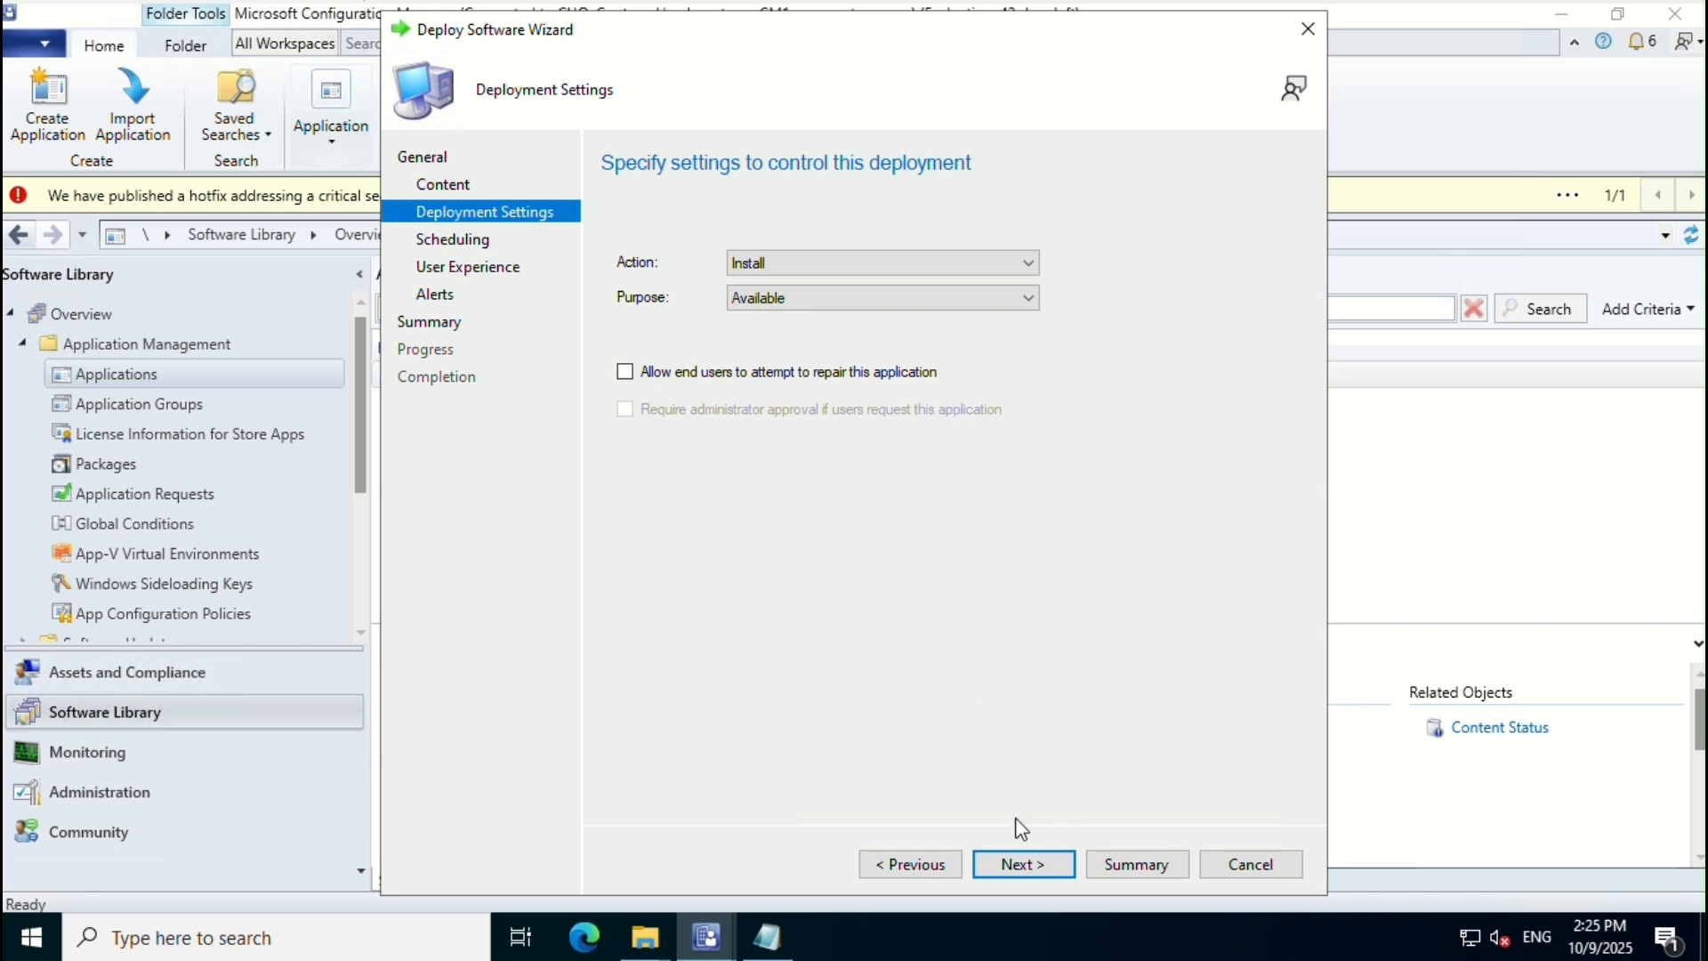
{"action": "left_click", "coordinate": [1023, 863]}
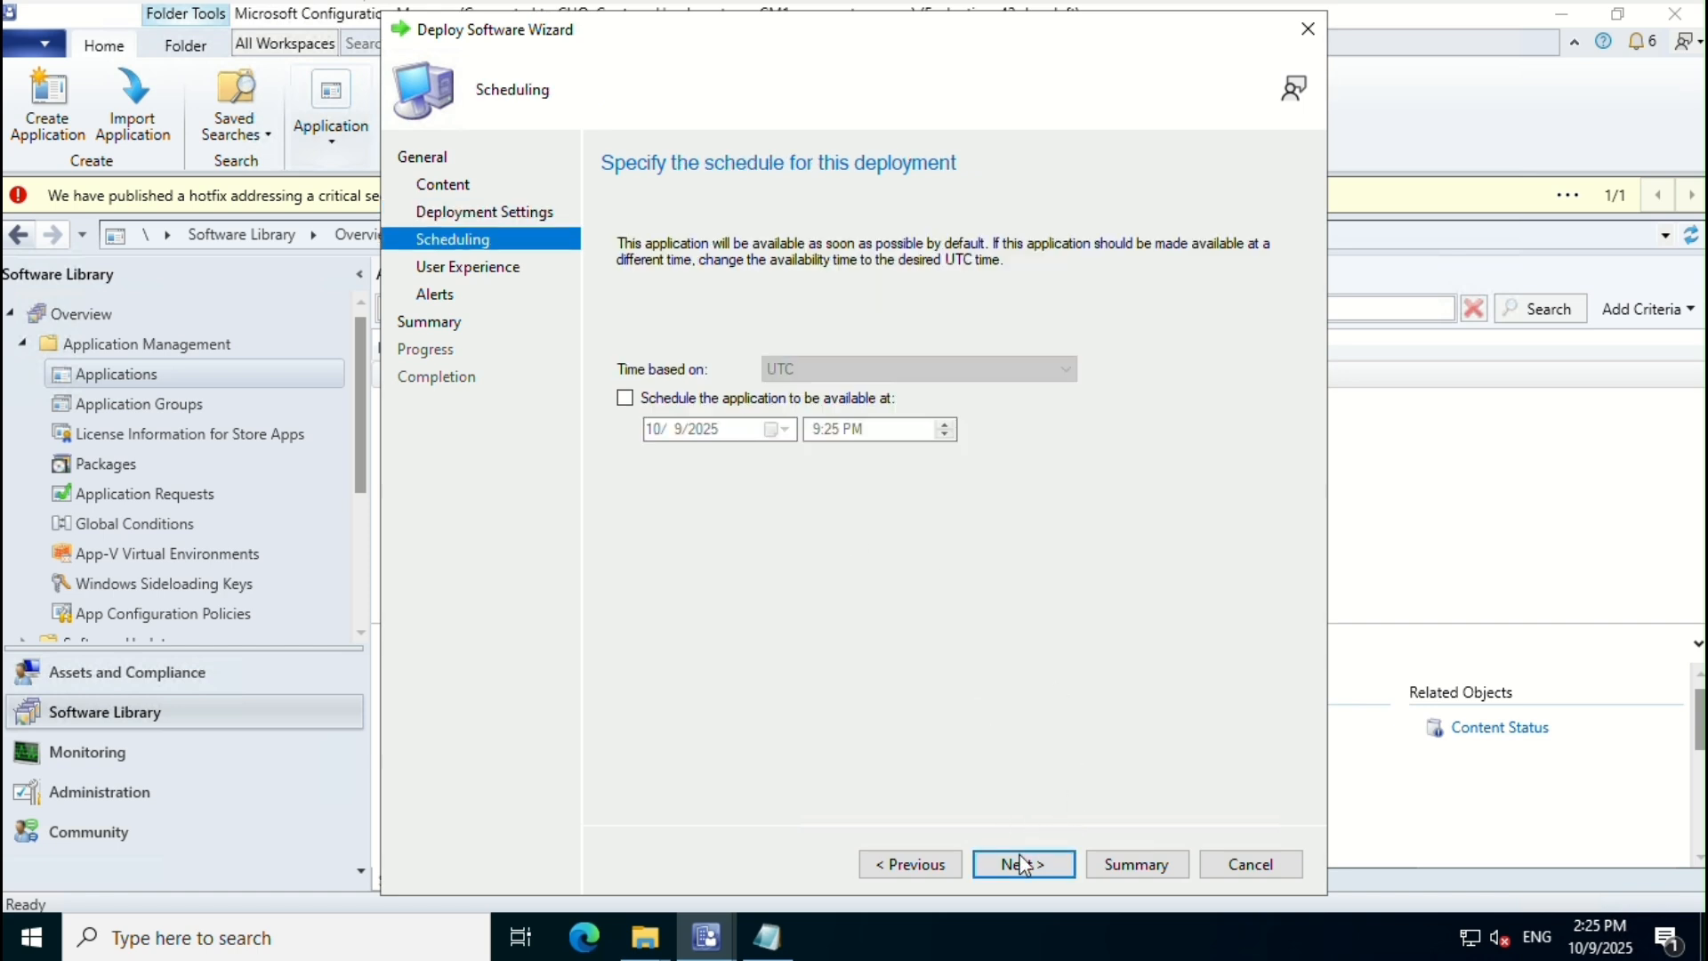
{"action": "left_click", "coordinate": [1023, 863]}
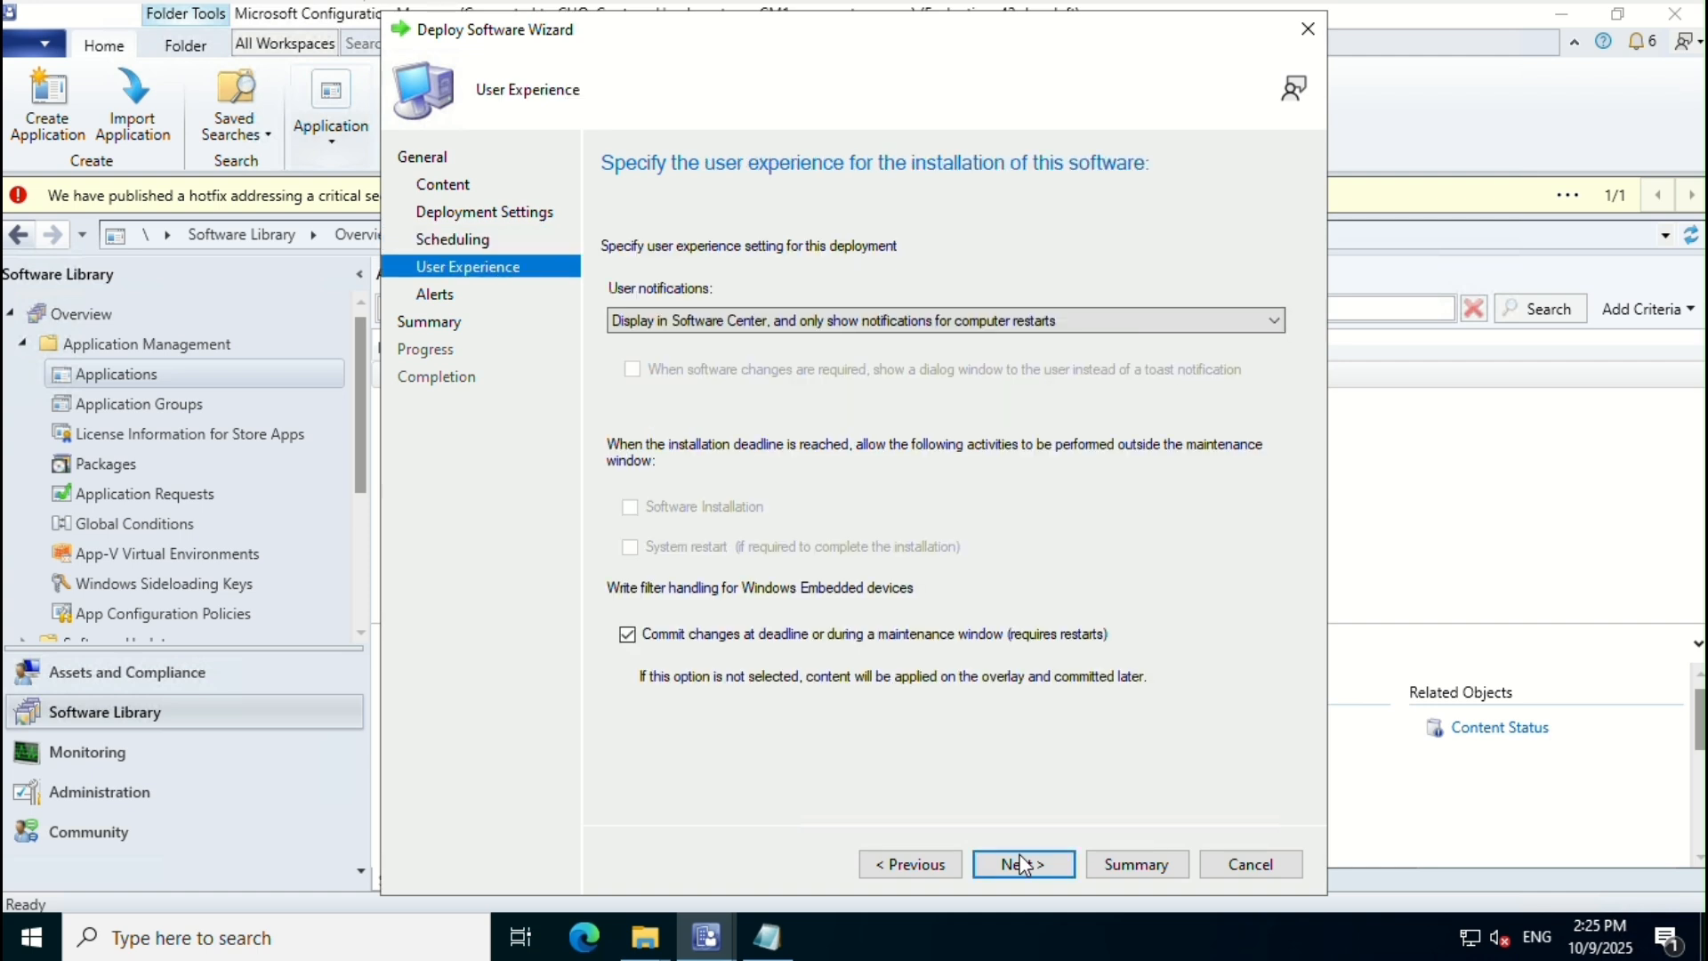
{"action": "left_click", "coordinate": [1024, 864]}
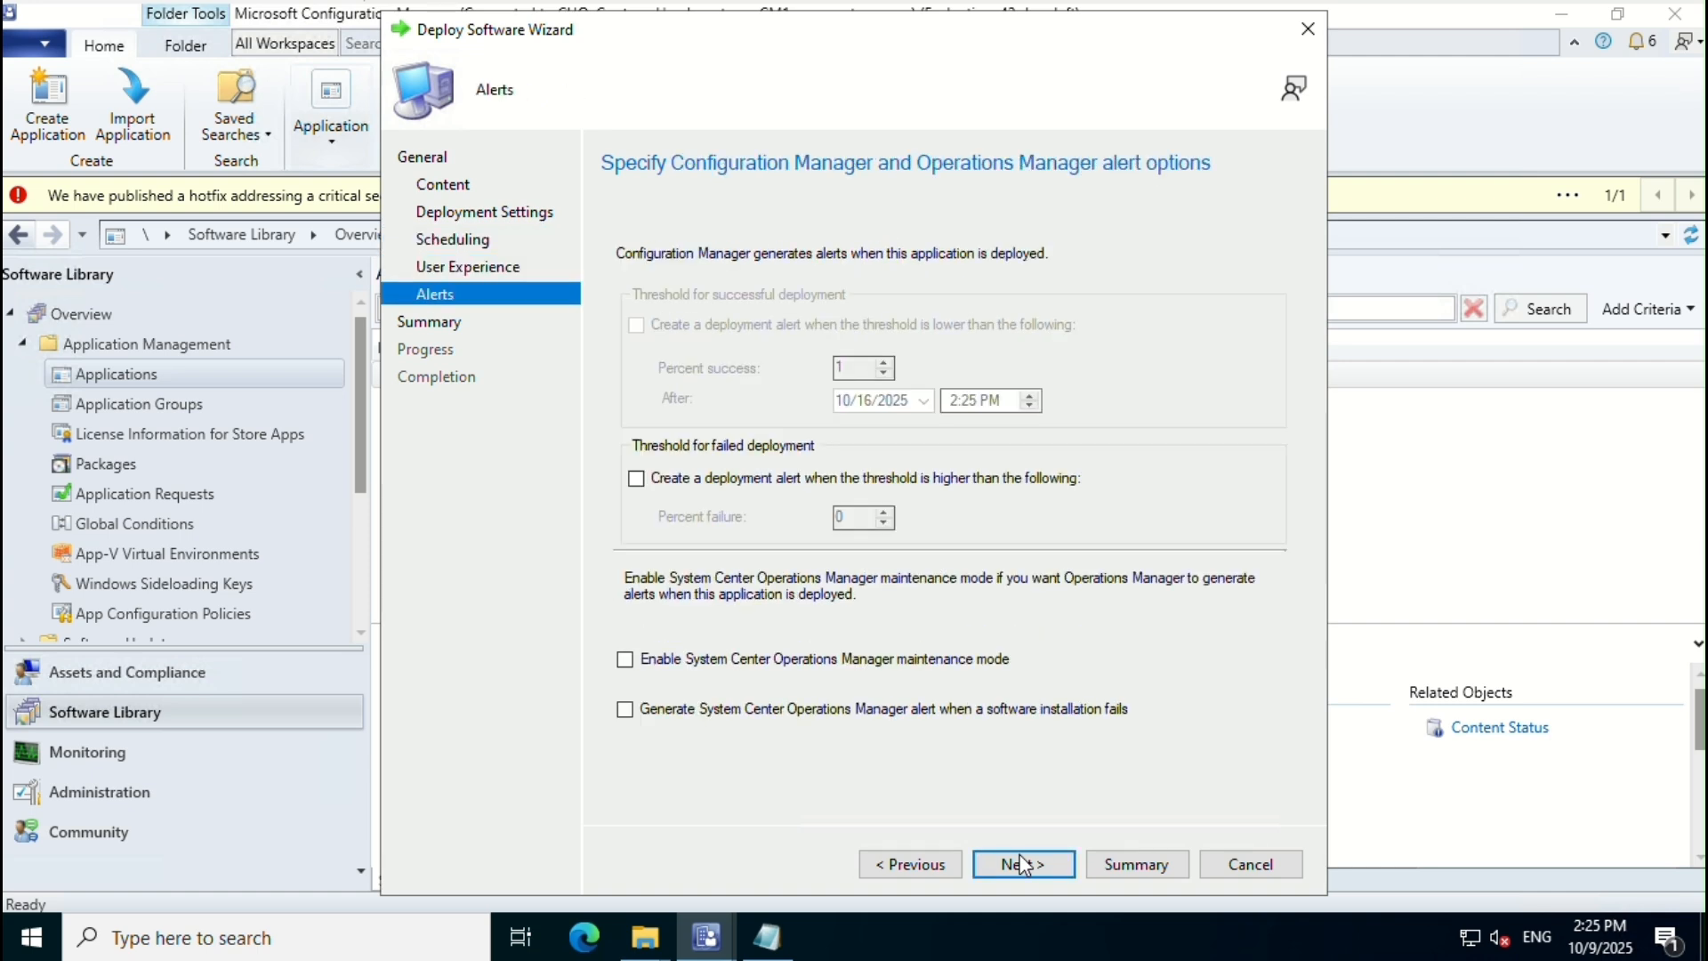
{"action": "left_click", "coordinate": [1023, 864]}
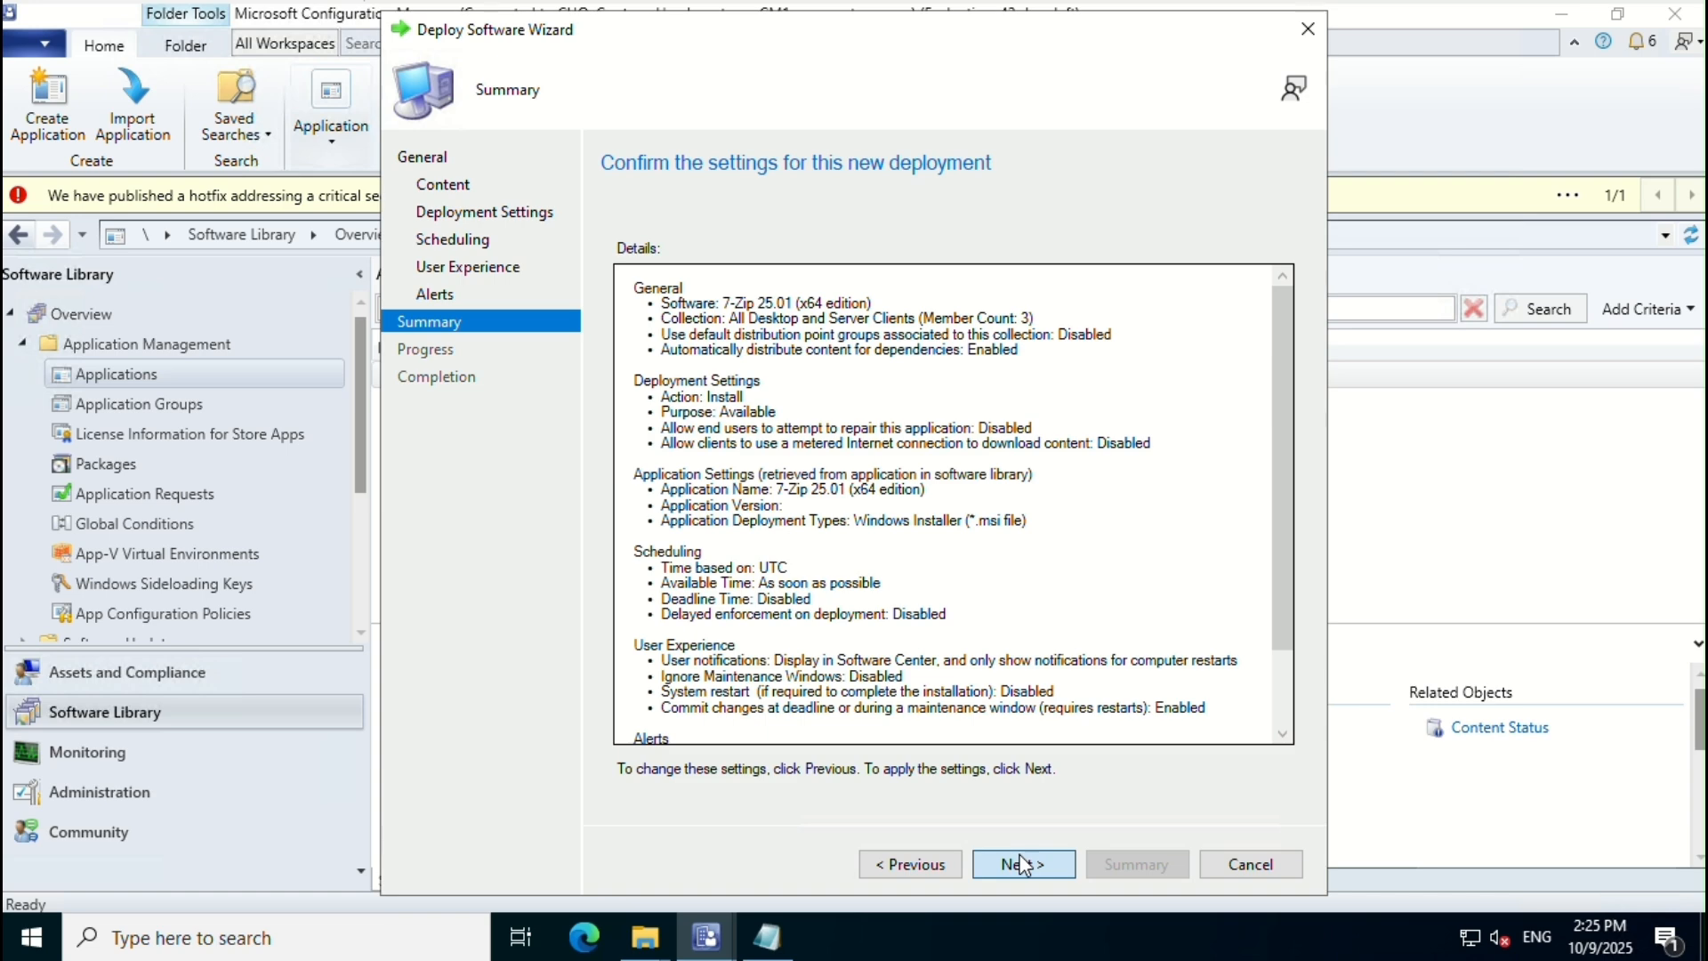
{"action": "left_click", "coordinate": [1024, 864]}
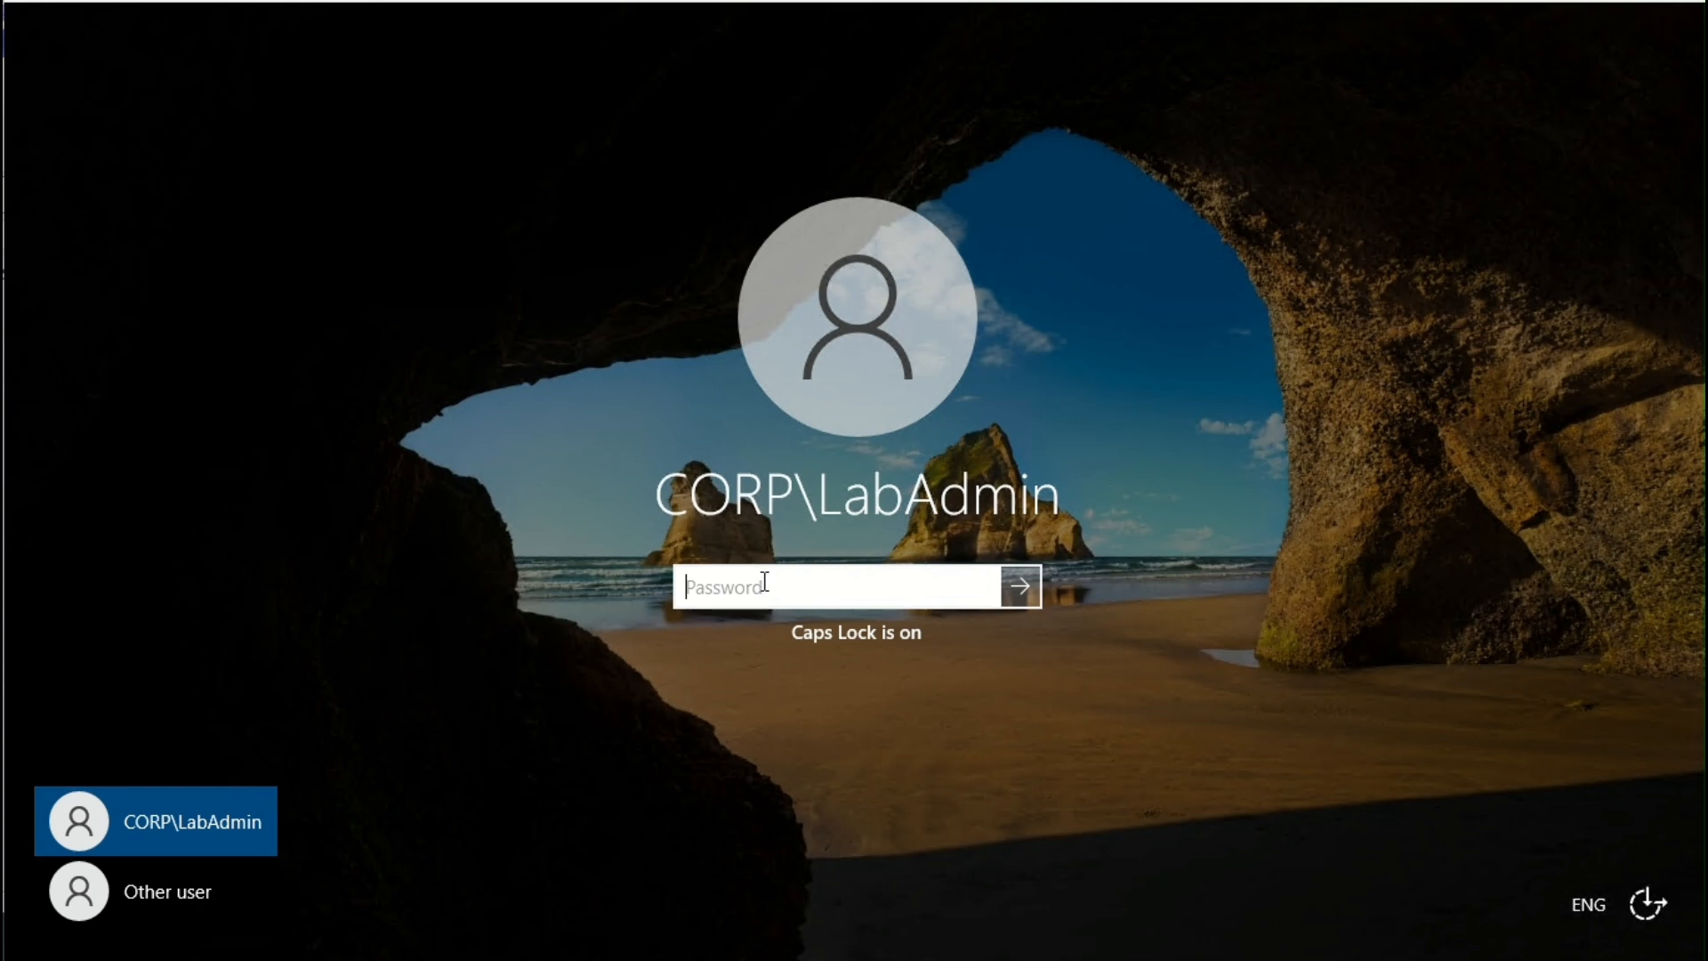
Step: Sign in with the account password and search Start for Control Panel
{"action": "type", "text": "P@ssw0rd"}
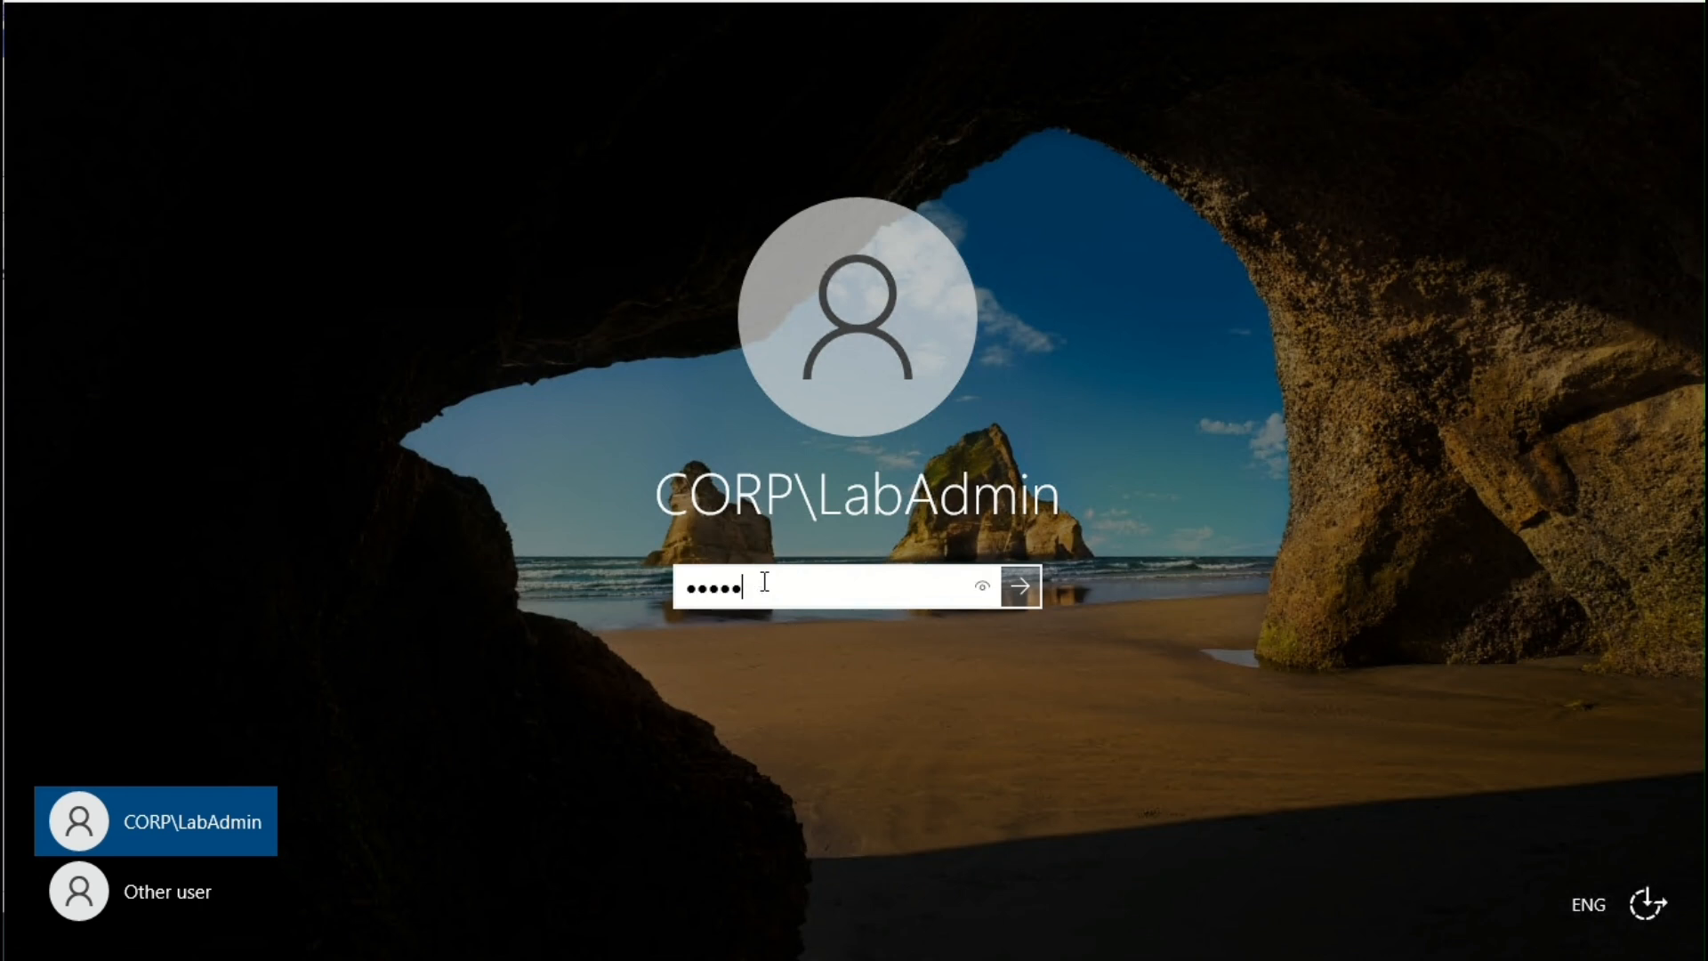
{"action": "key", "text": "Return"}
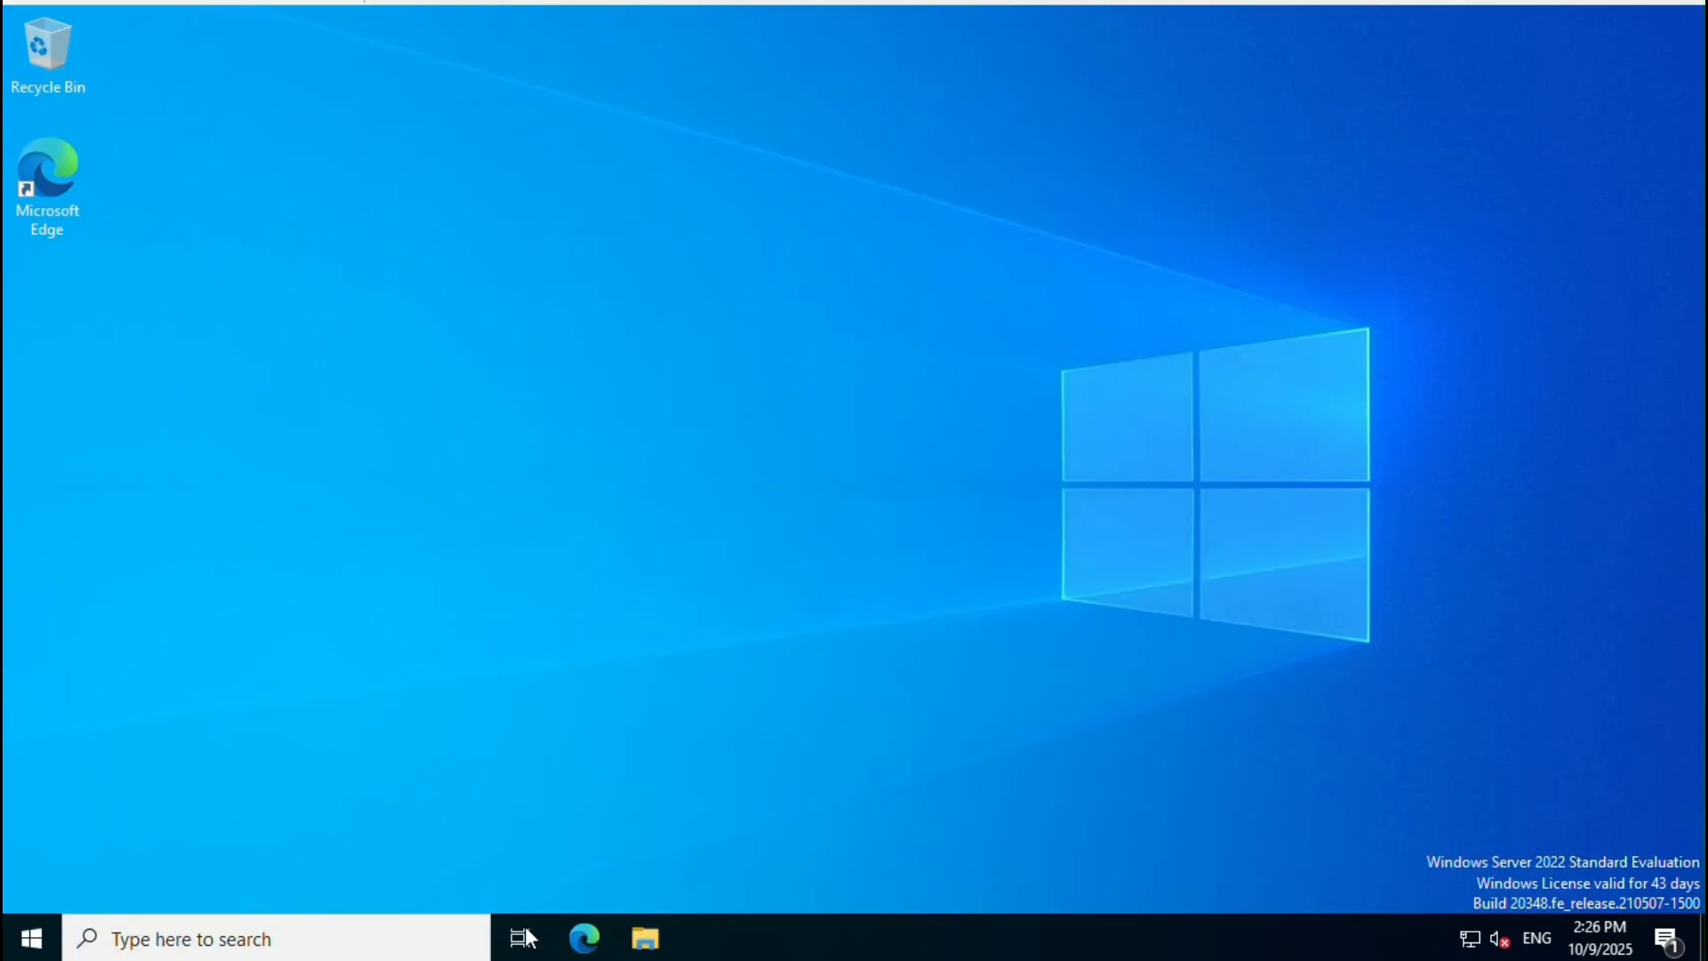
{"action": "left_click", "coordinate": [46, 945]}
{"action": "type", "text": "contr"}
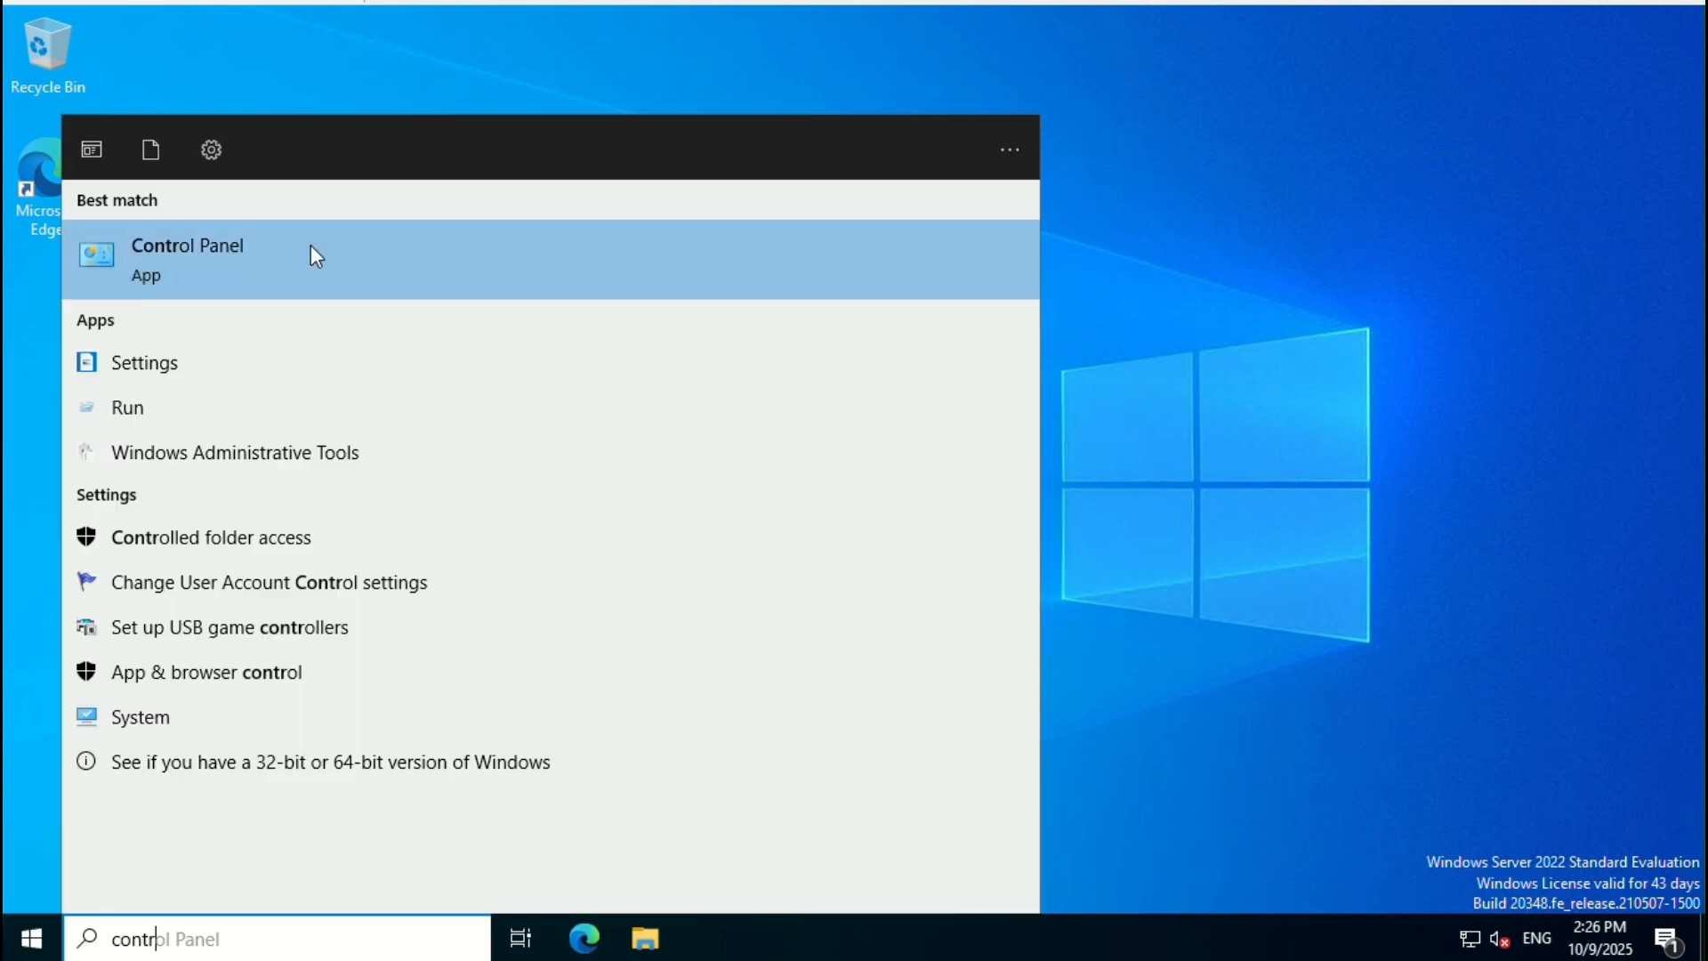
Step: Open Control Panel and launch Software Center from a Start search for 'software'
{"action": "left_click", "coordinate": [312, 252]}
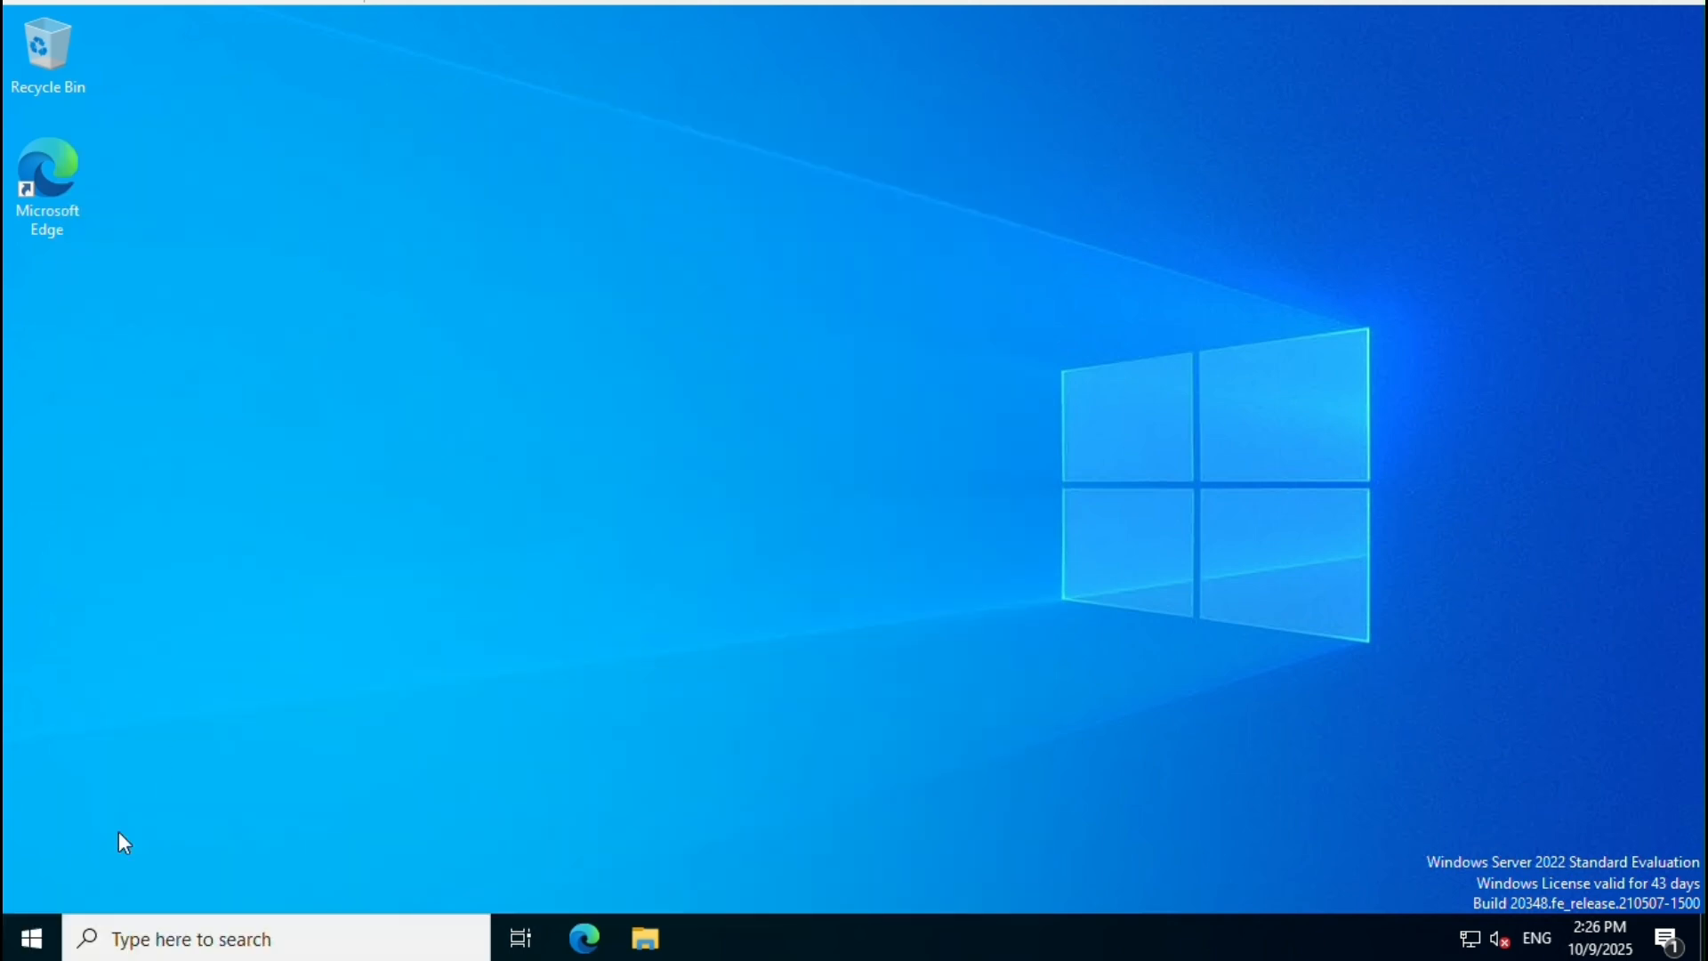
{"action": "left_click", "coordinate": [31, 936]}
{"action": "type", "text": "s"}
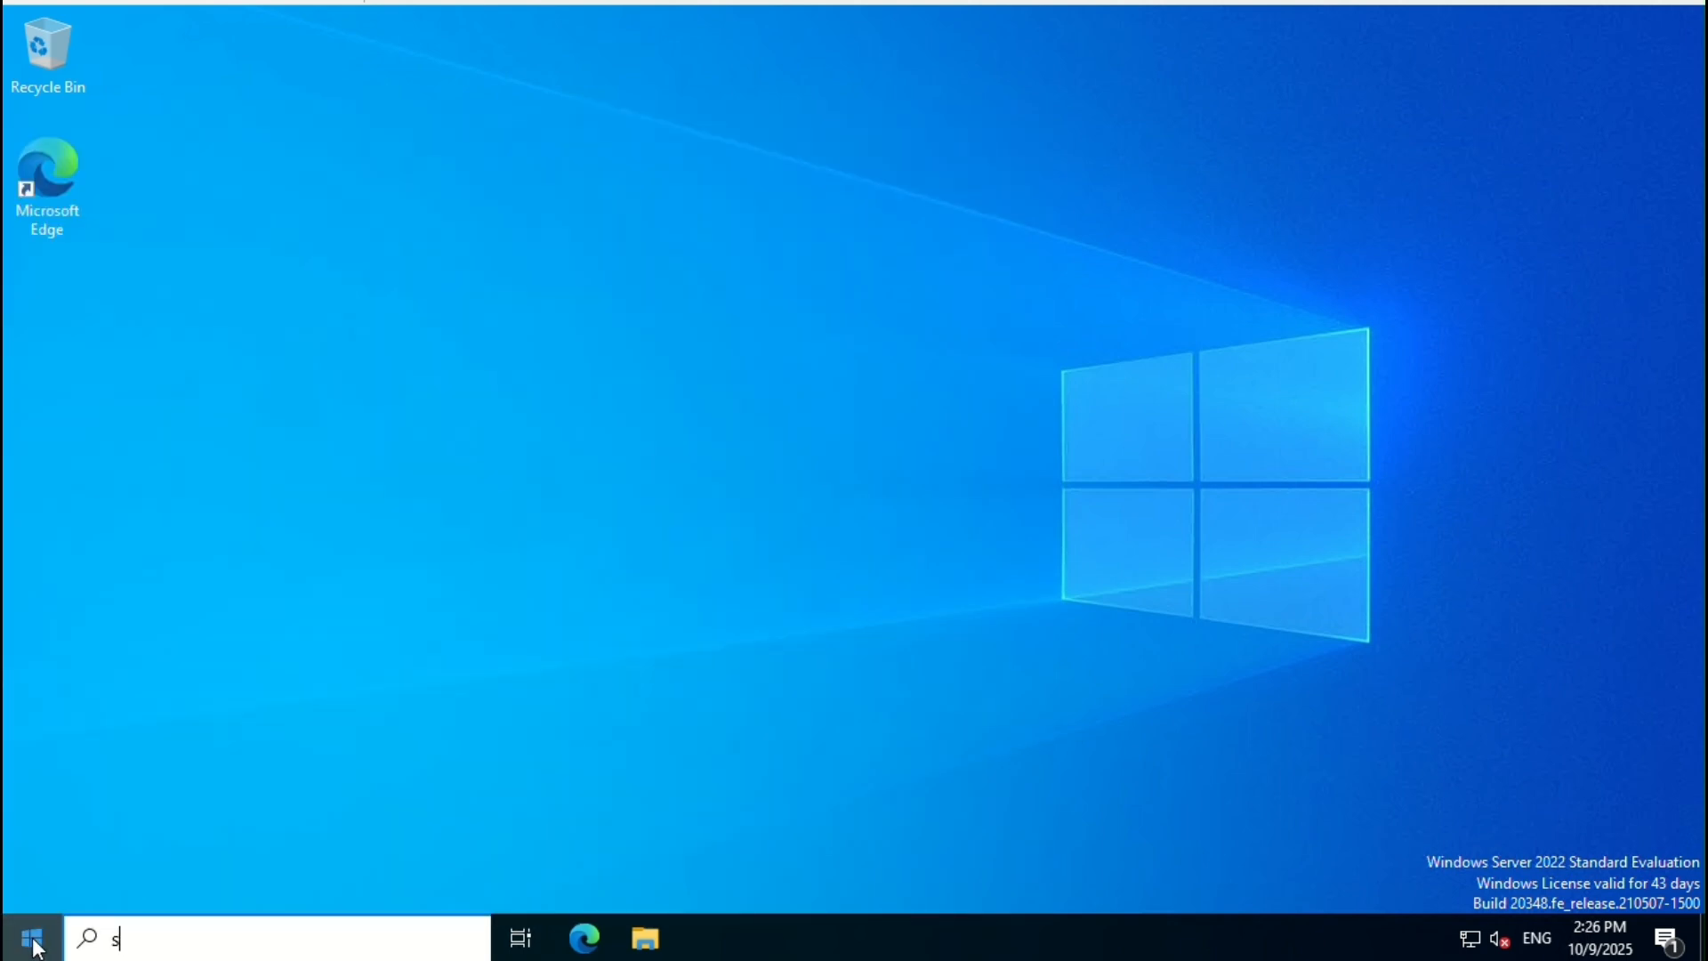
{"action": "type", "text": "oftware"}
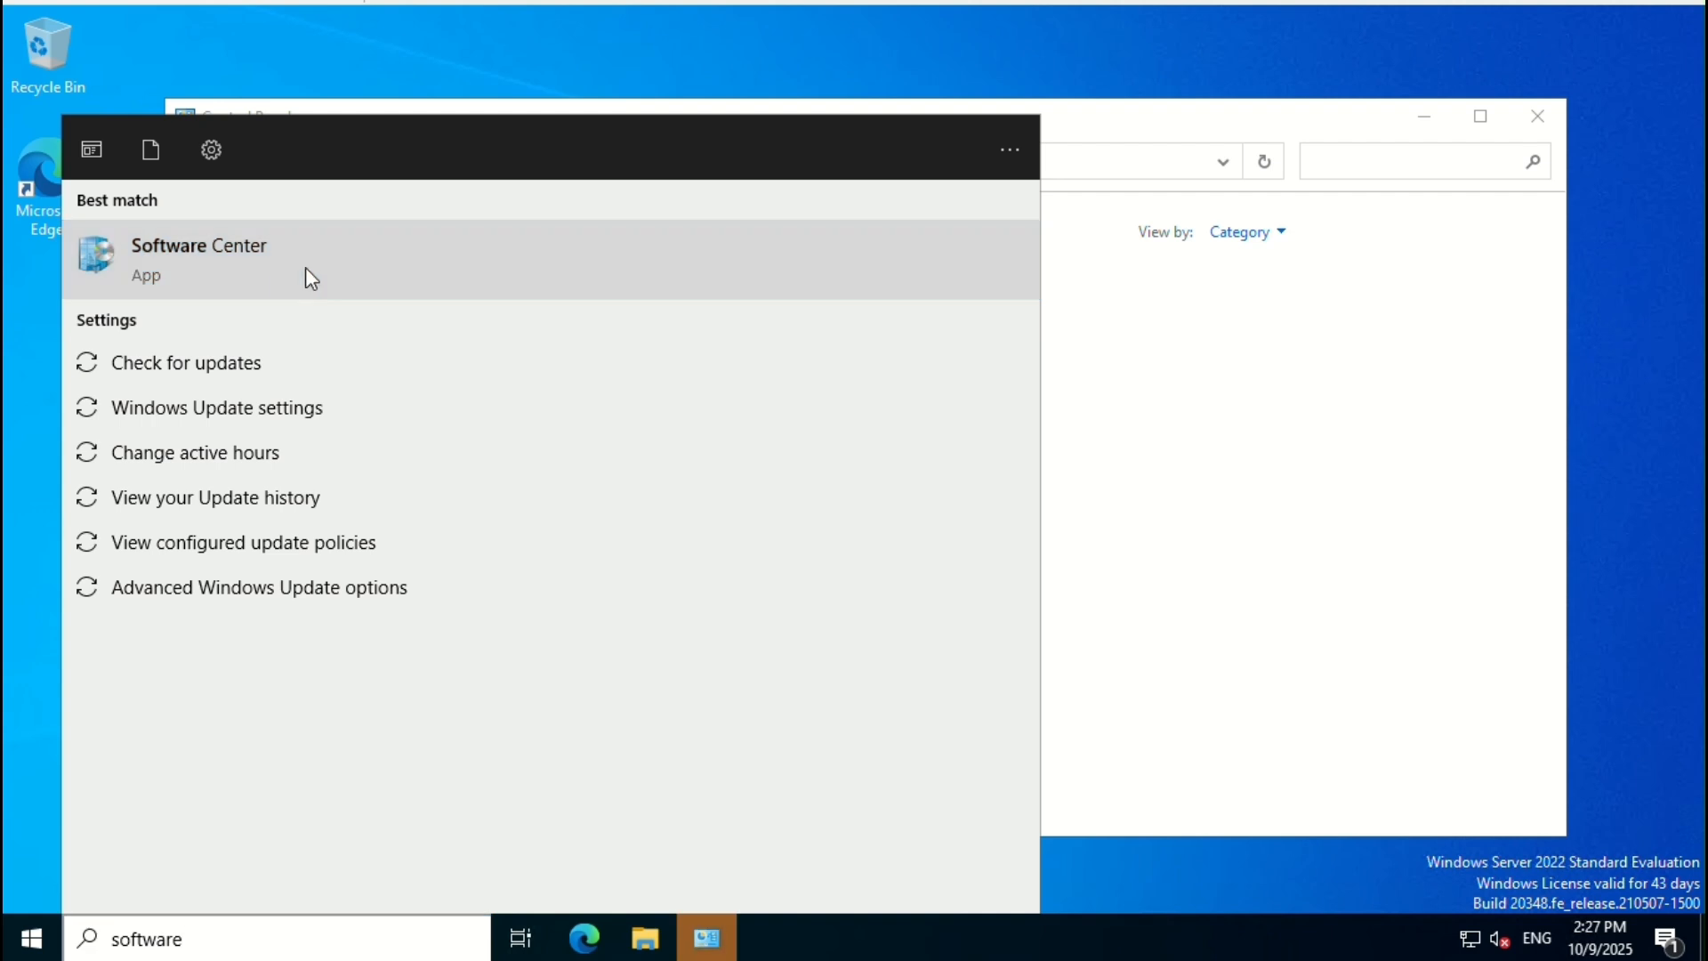
{"action": "left_click", "coordinate": [306, 266]}
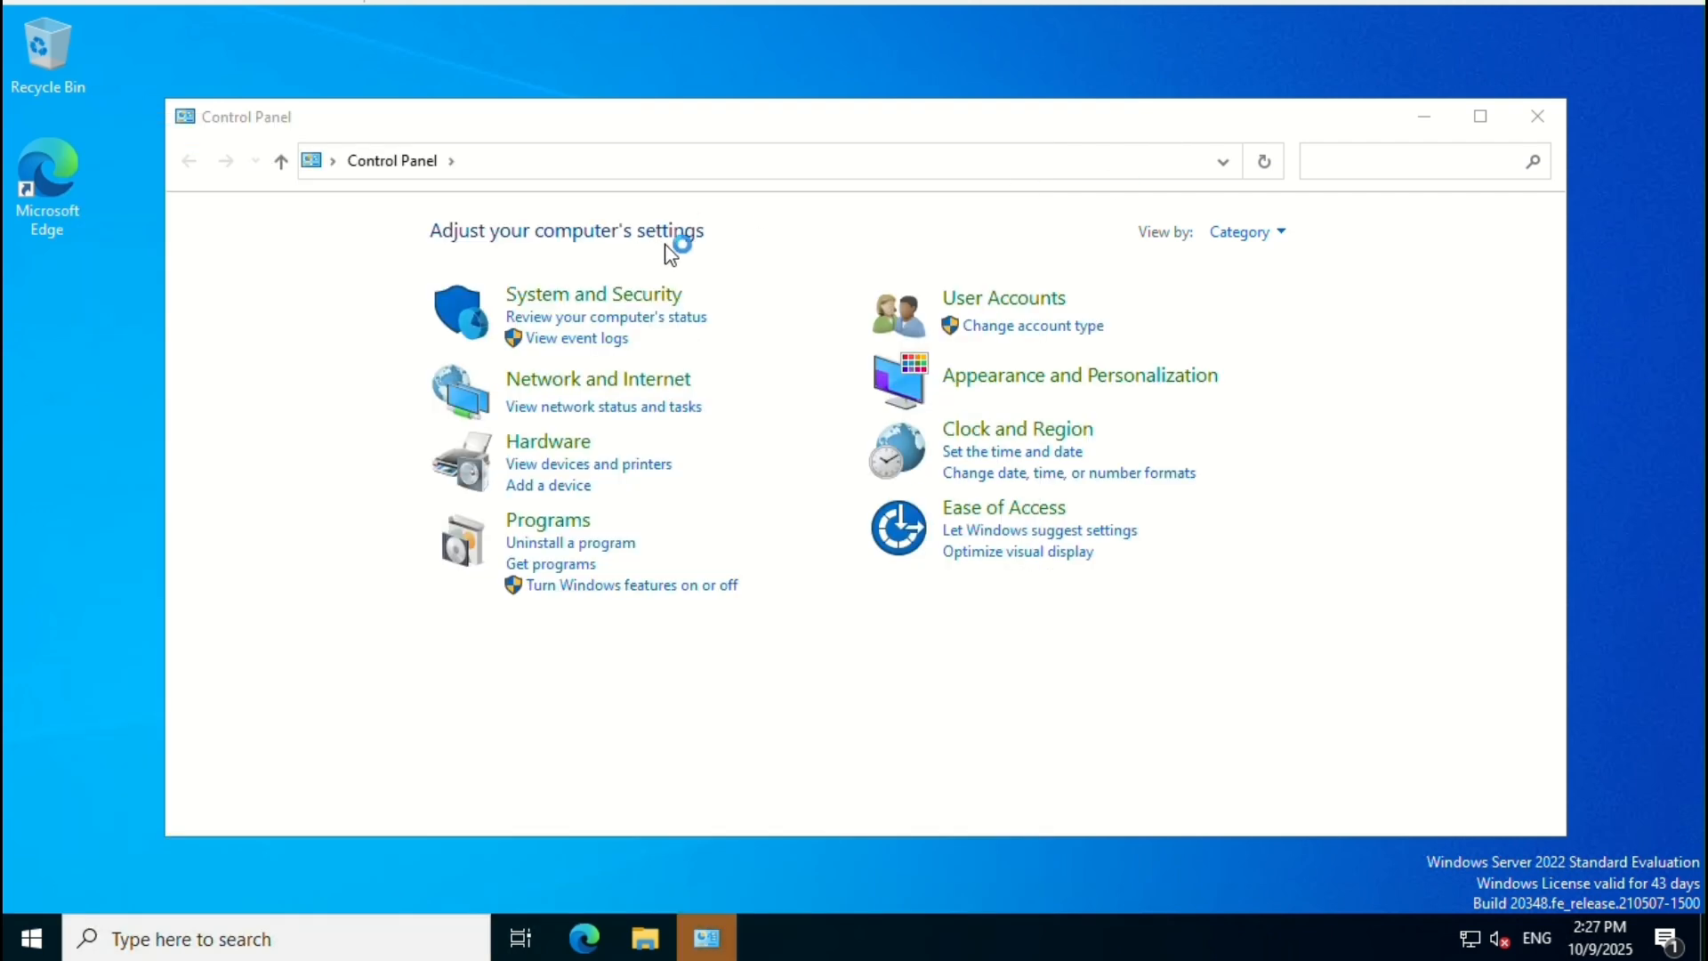
{"action": "left_click", "coordinate": [1507, 116]}
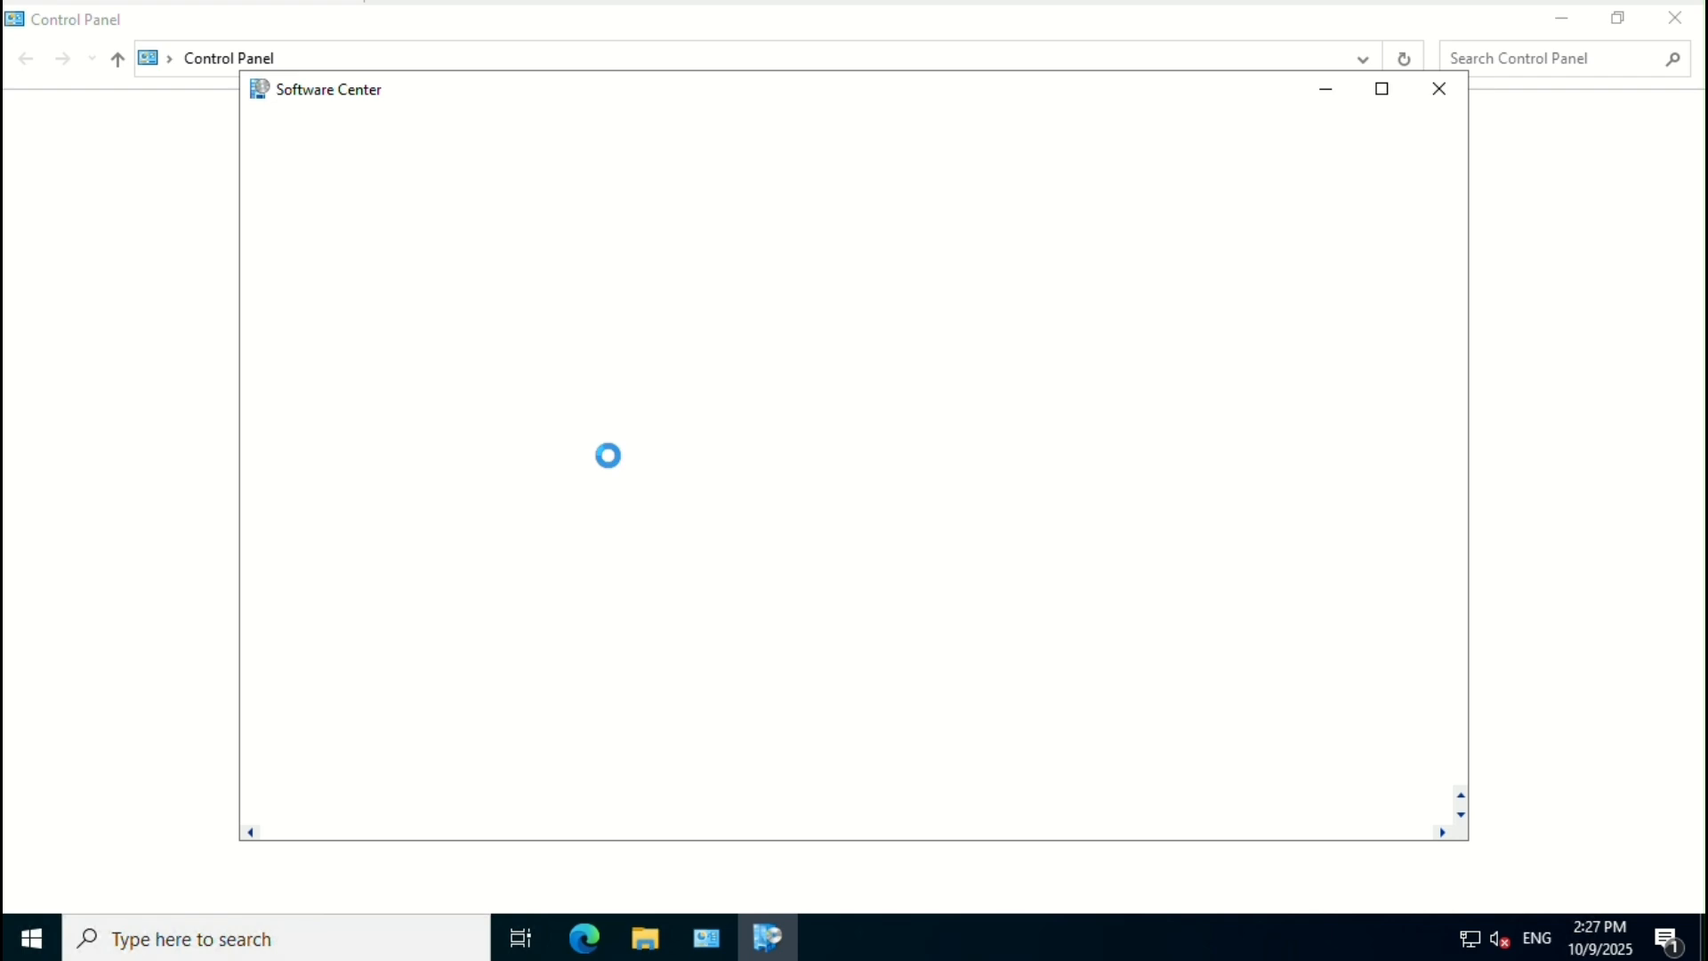
{"action": "left_click", "coordinate": [1566, 16]}
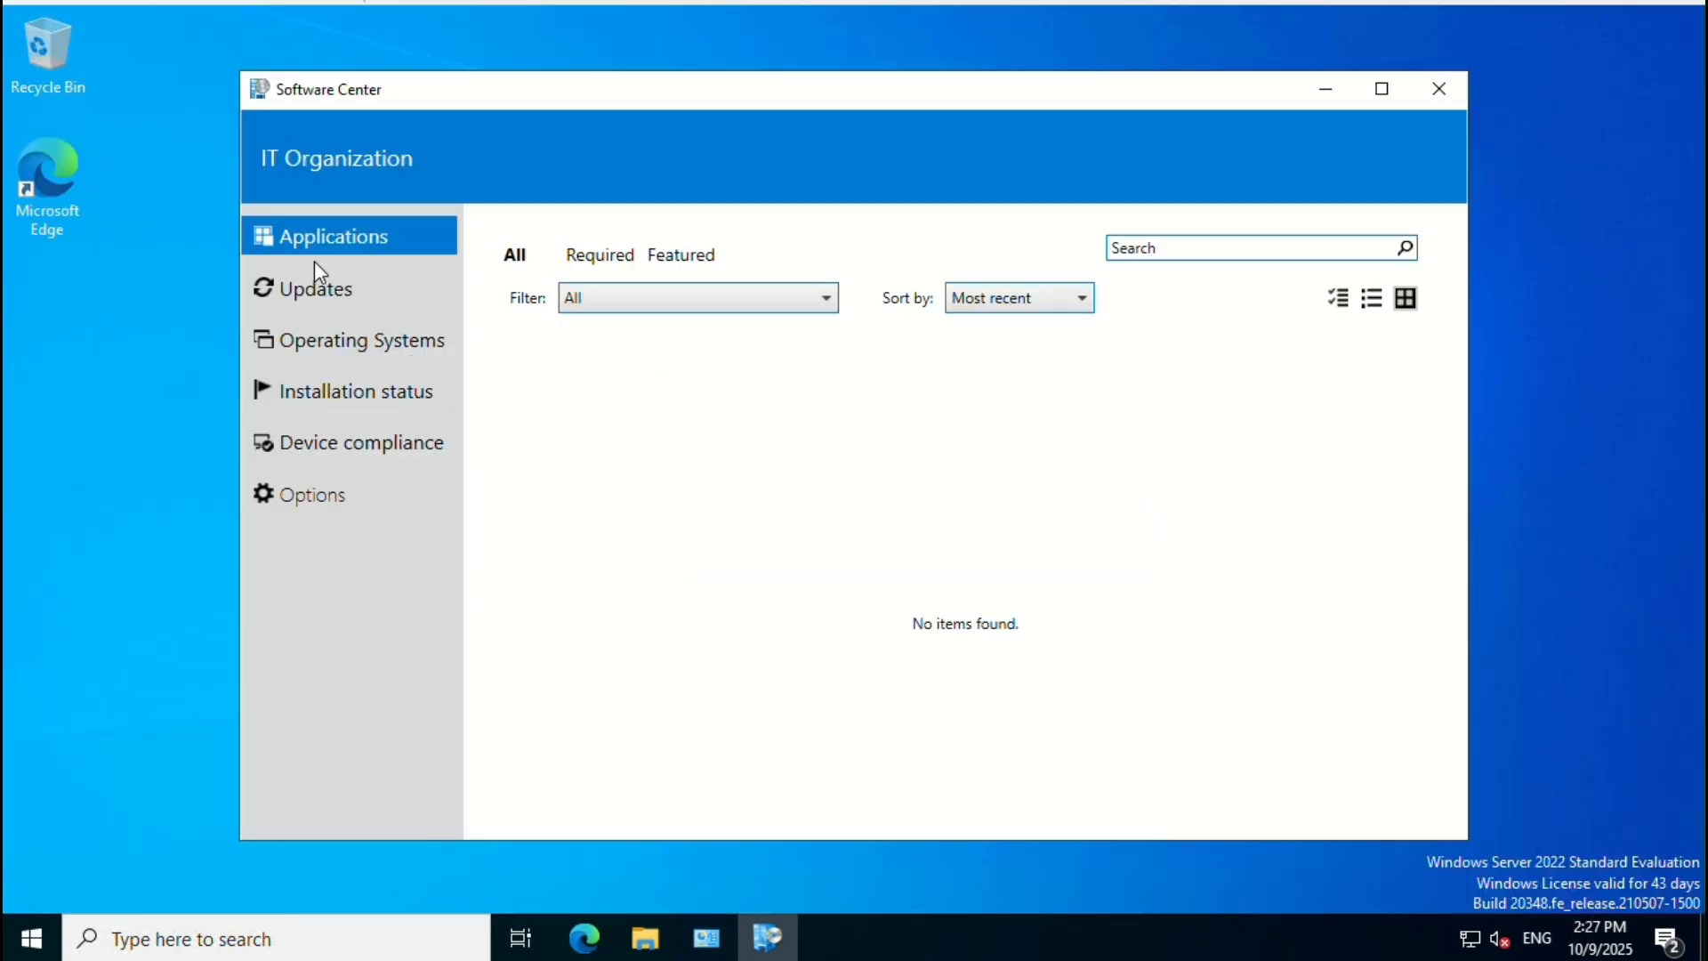
Step: Confirm Software Center's Applications and Updates are empty, then bring Control Panel back
{"action": "left_click", "coordinate": [326, 291]}
{"action": "left_click", "coordinate": [382, 251]}
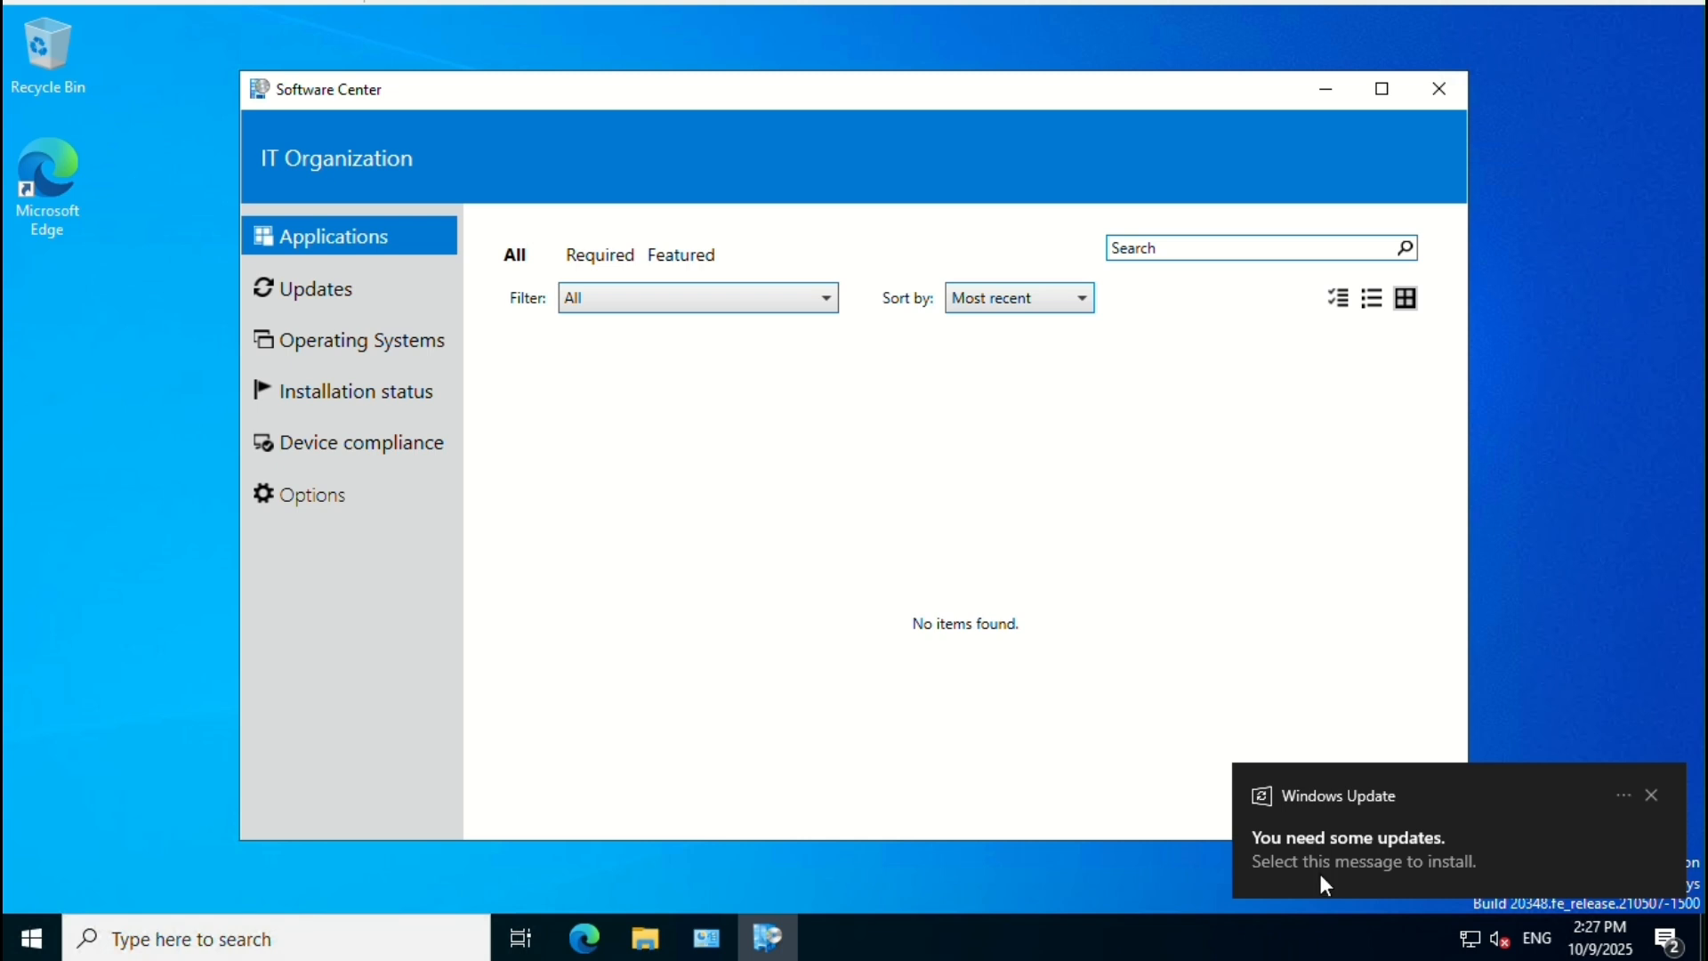
{"action": "left_click", "coordinate": [327, 277]}
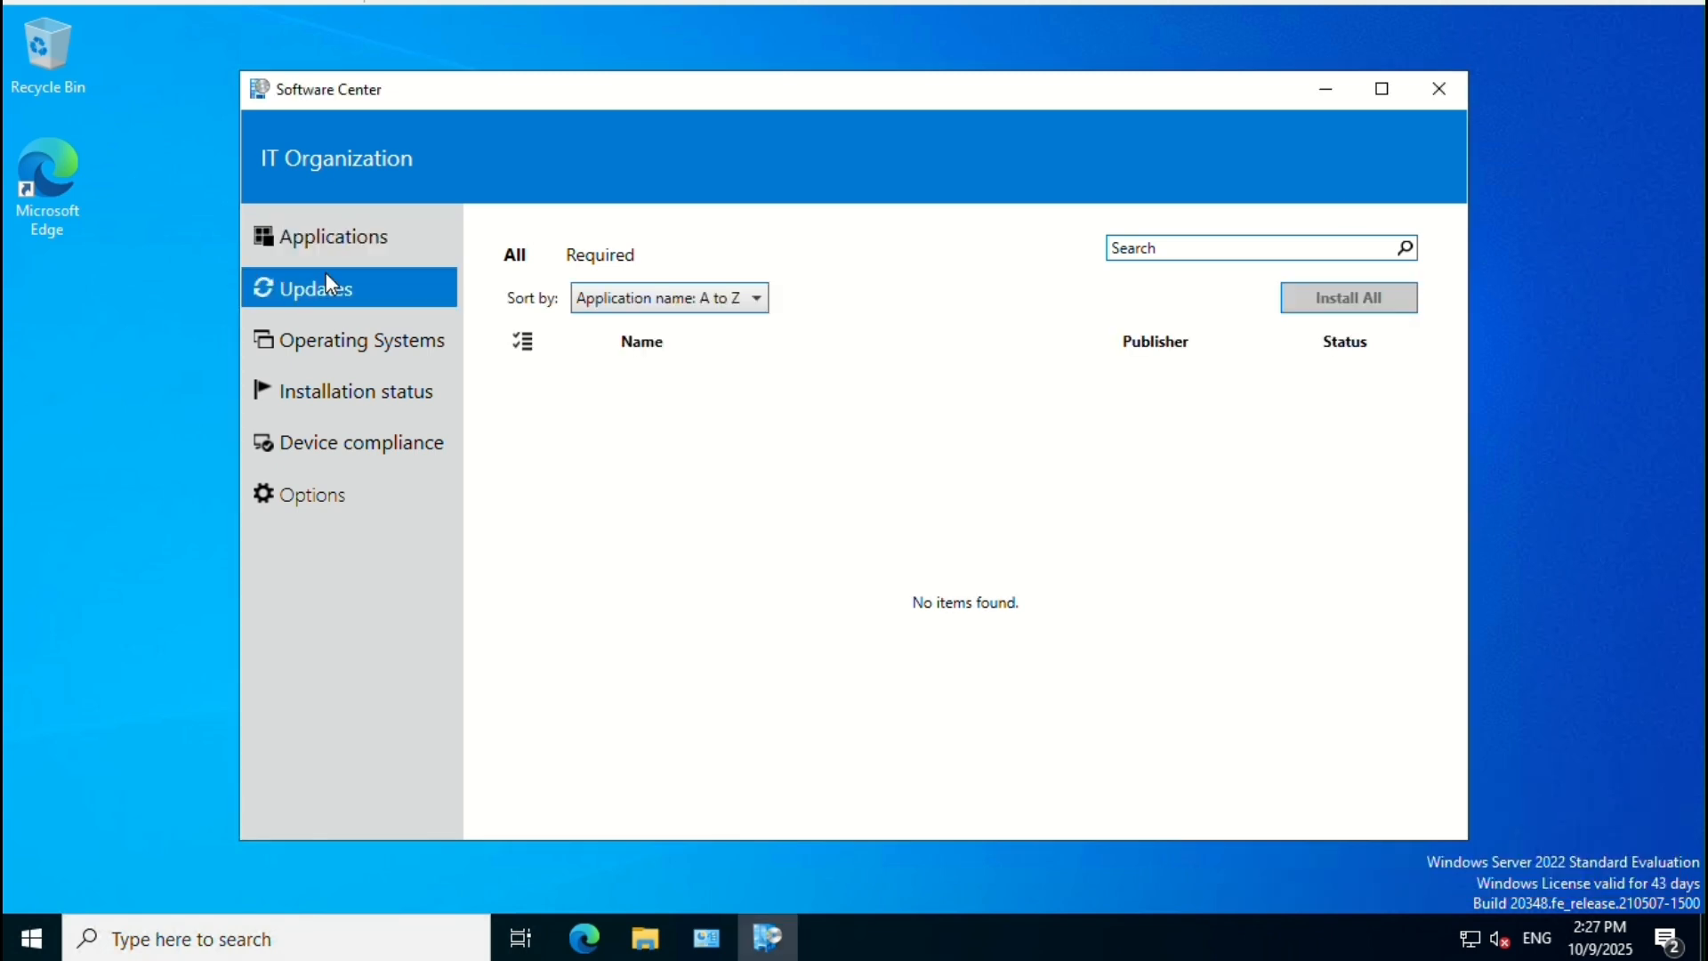
{"action": "left_click", "coordinate": [343, 251]}
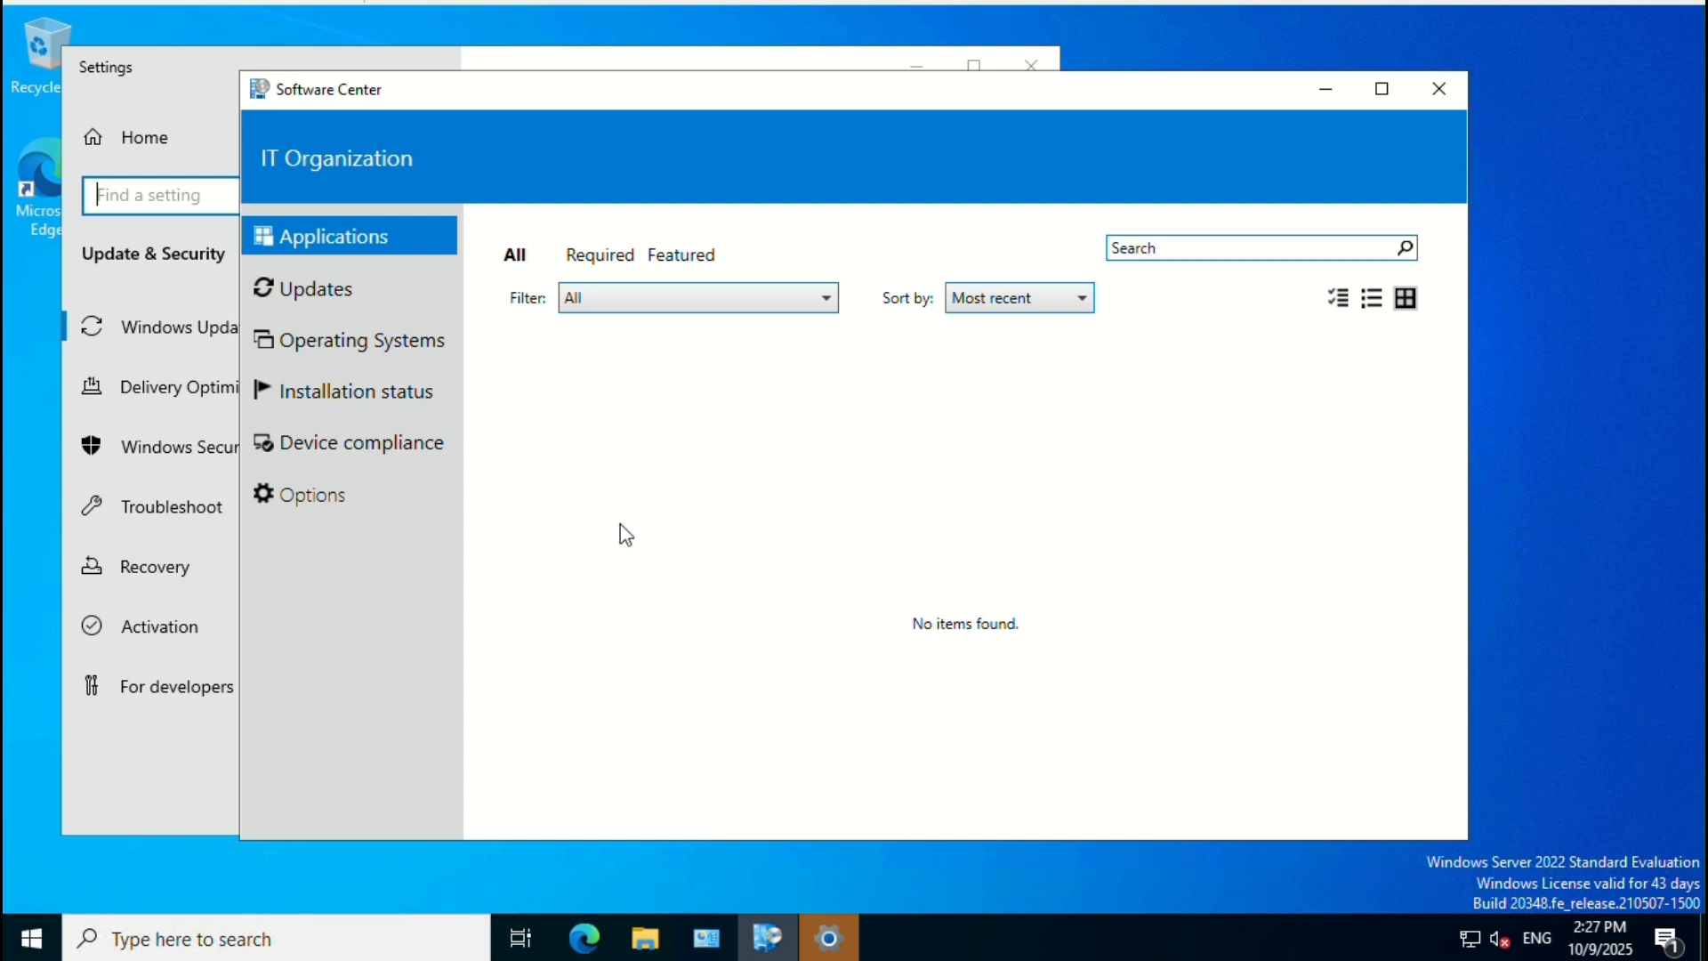
{"action": "left_click", "coordinate": [1036, 68]}
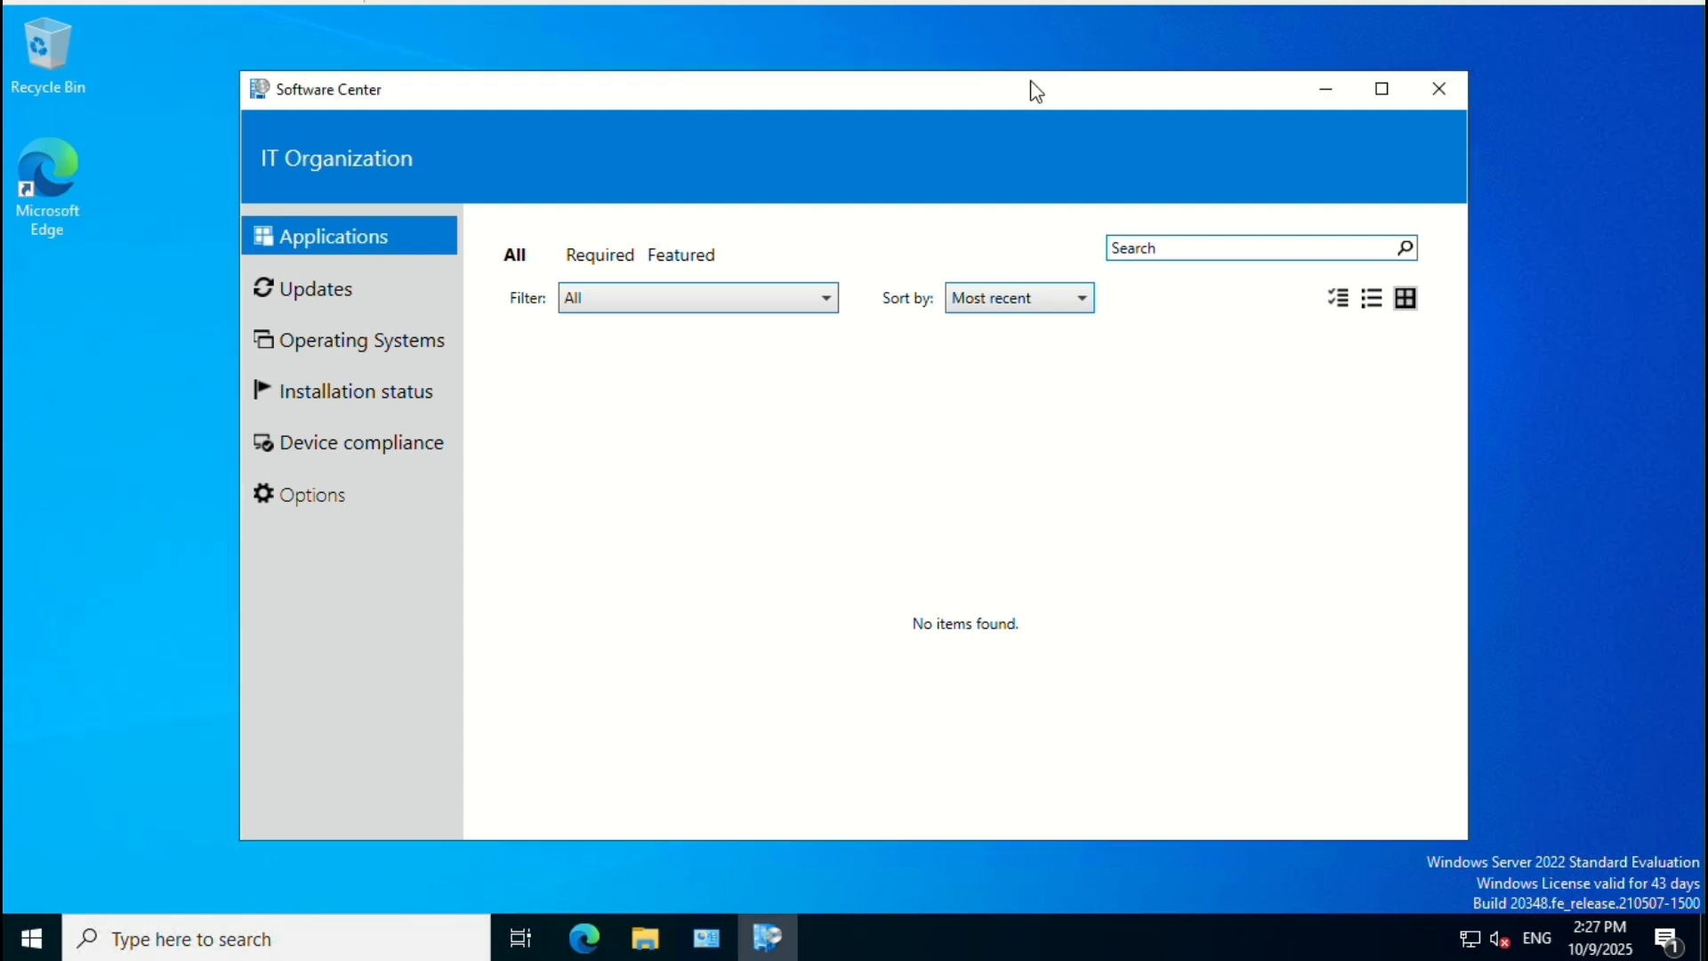
{"action": "left_click", "coordinate": [707, 938]}
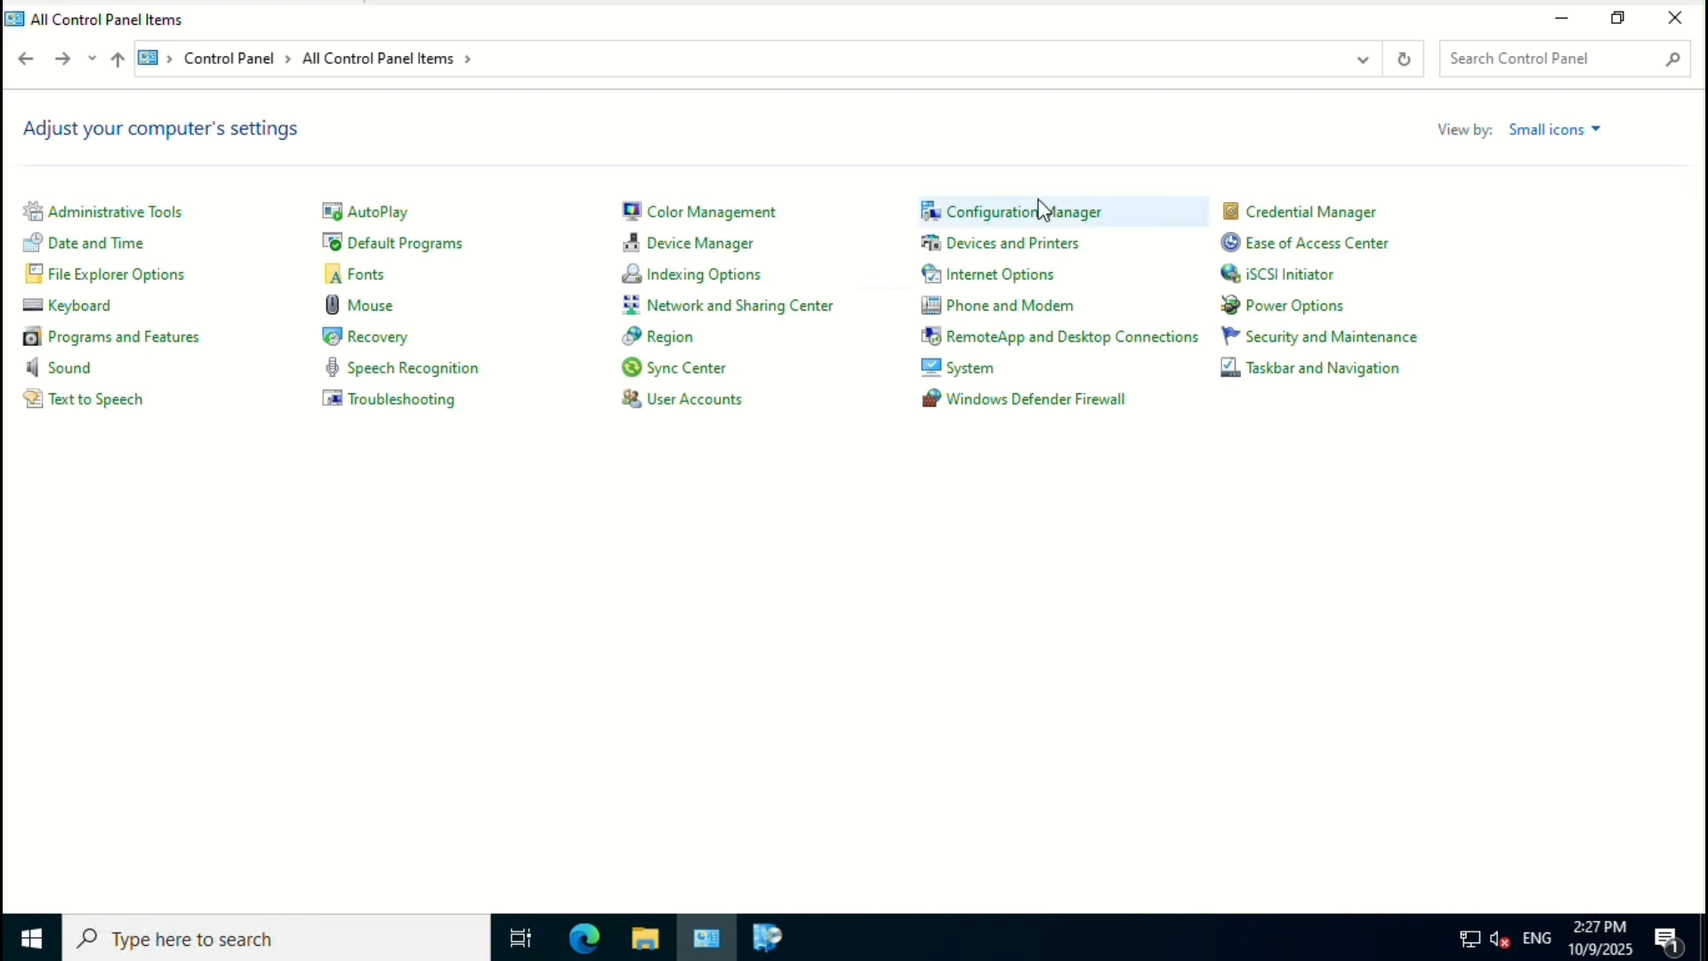
Step: Run the User Policy Retrieval and Software Updates Deployment Evaluation cycles
{"action": "left_click", "coordinate": [1042, 222]}
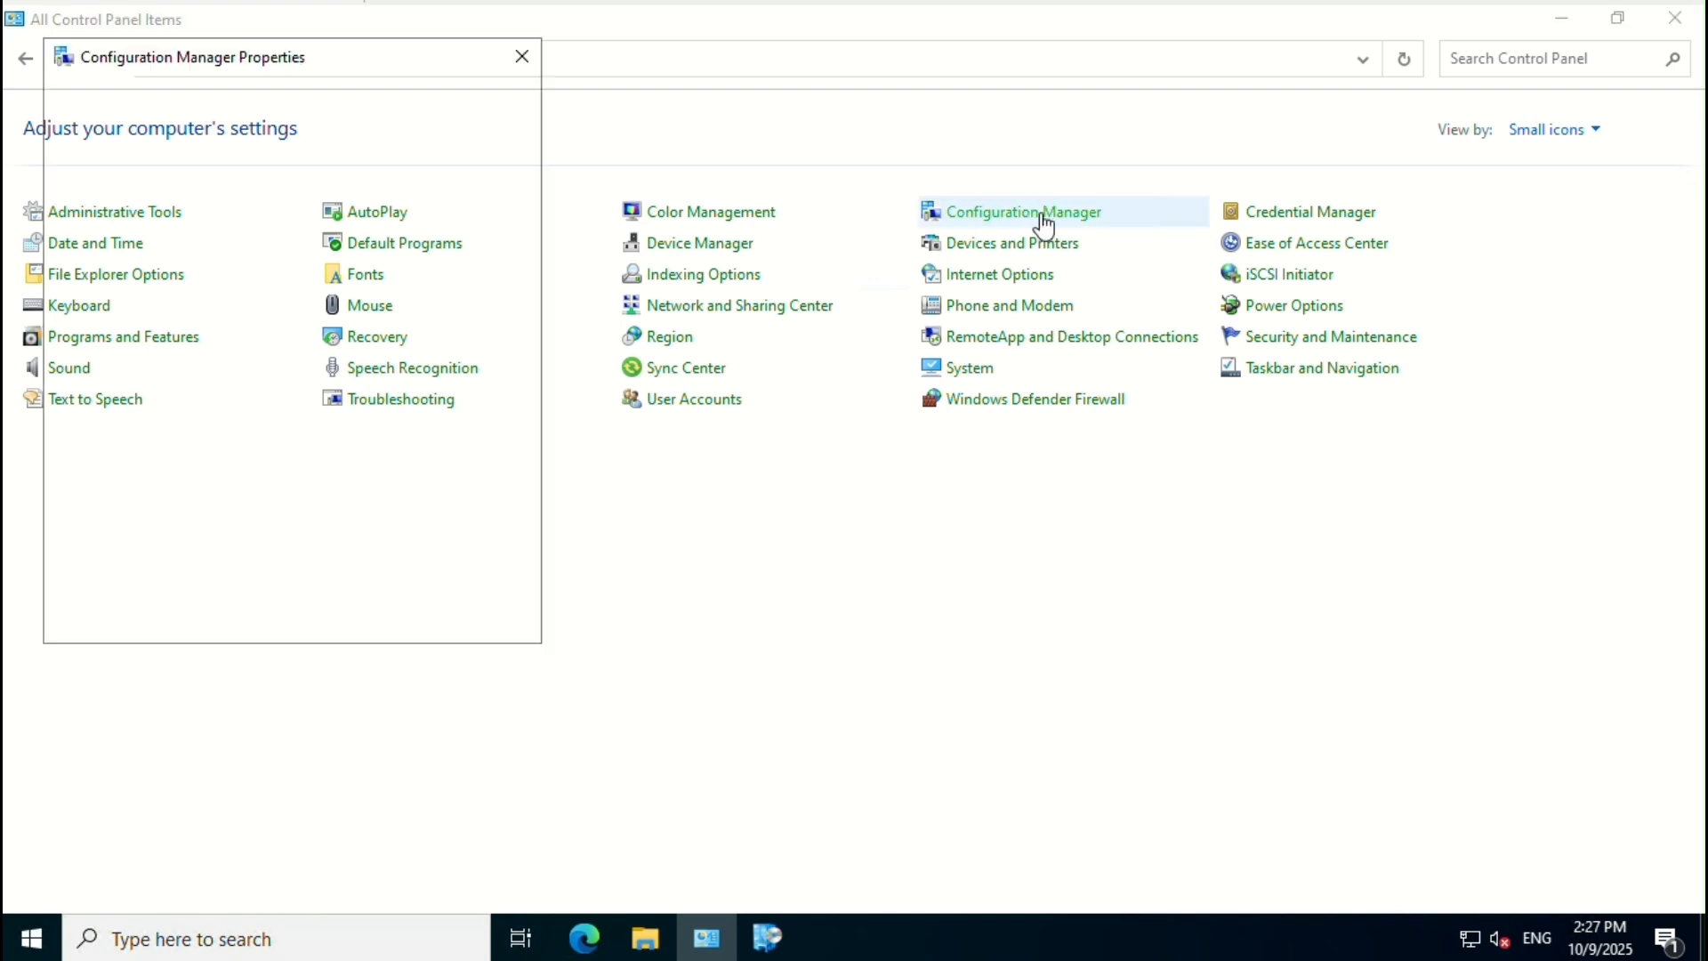
{"action": "left_click", "coordinate": [368, 127]}
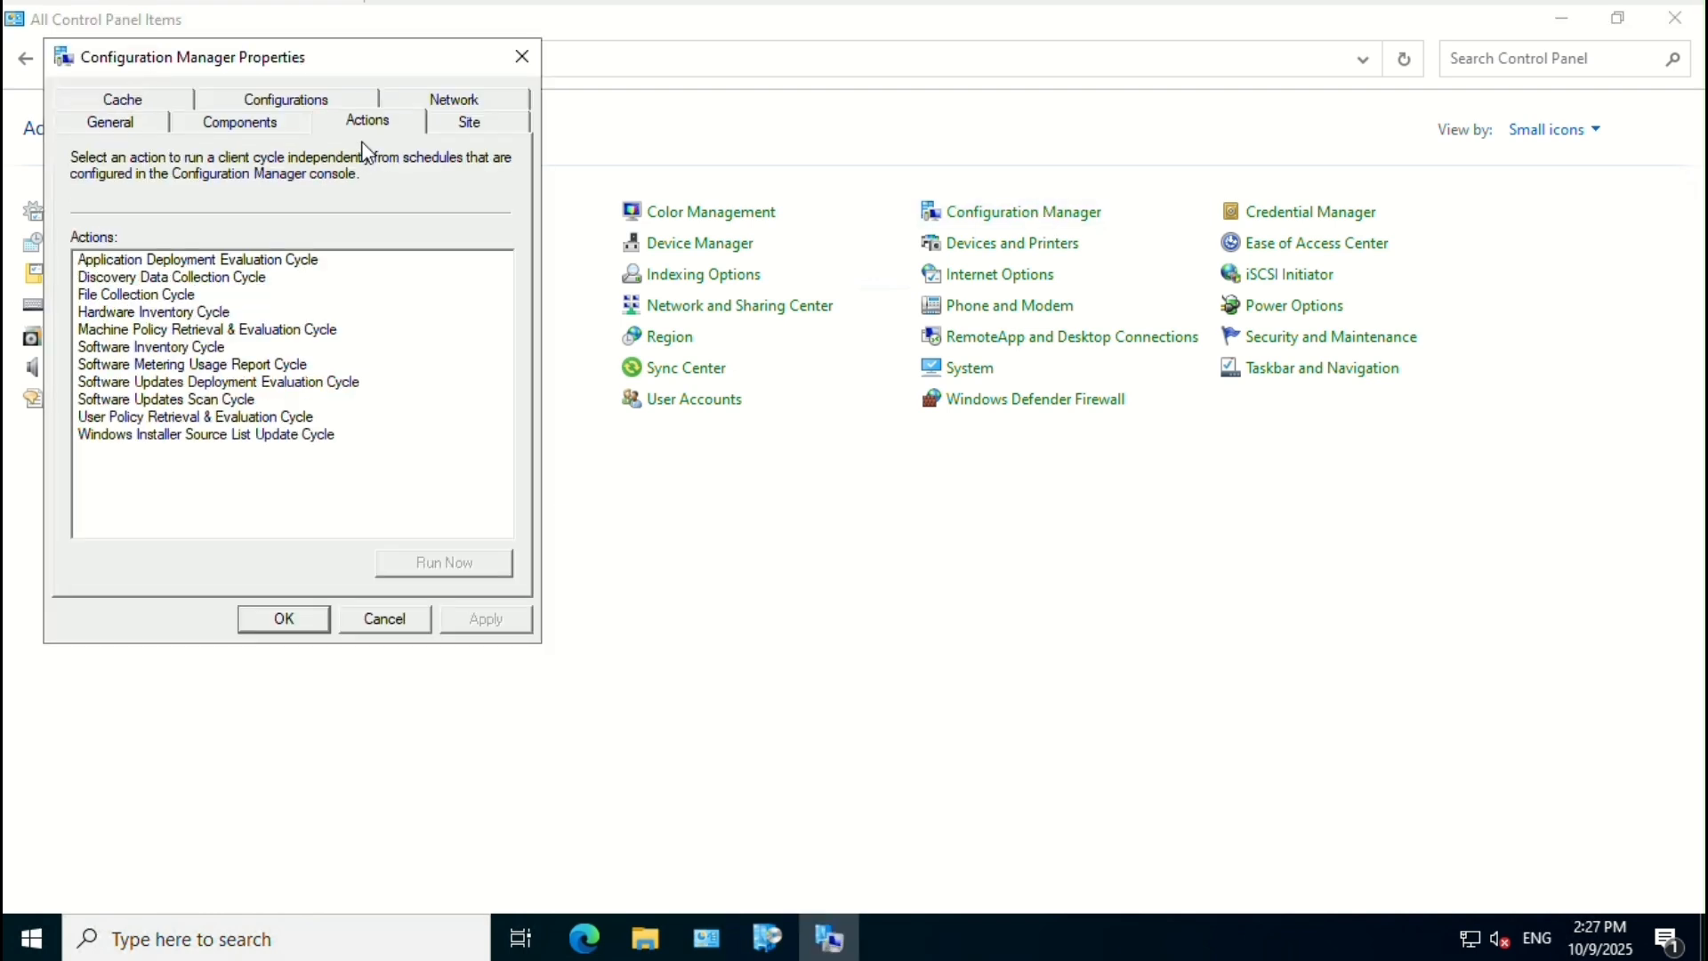
{"action": "left_click", "coordinate": [169, 416]}
{"action": "left_click", "coordinate": [412, 564]}
{"action": "left_click", "coordinate": [1049, 560]}
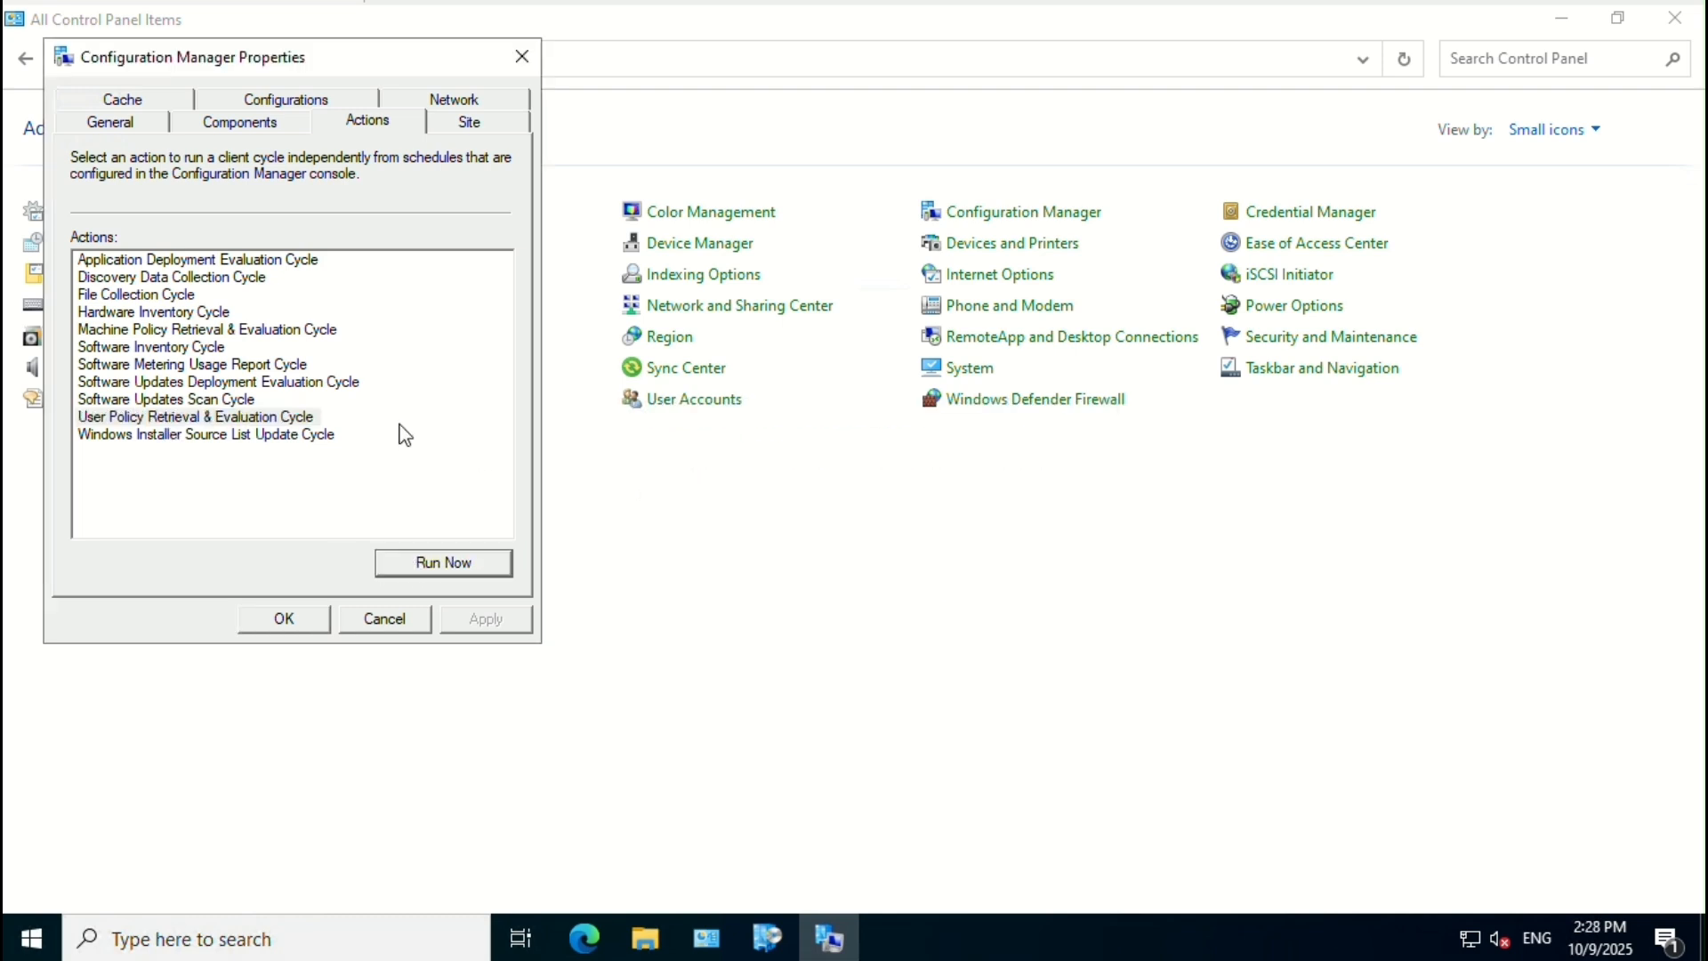
{"action": "left_click", "coordinate": [293, 382]}
{"action": "left_click", "coordinate": [474, 571]}
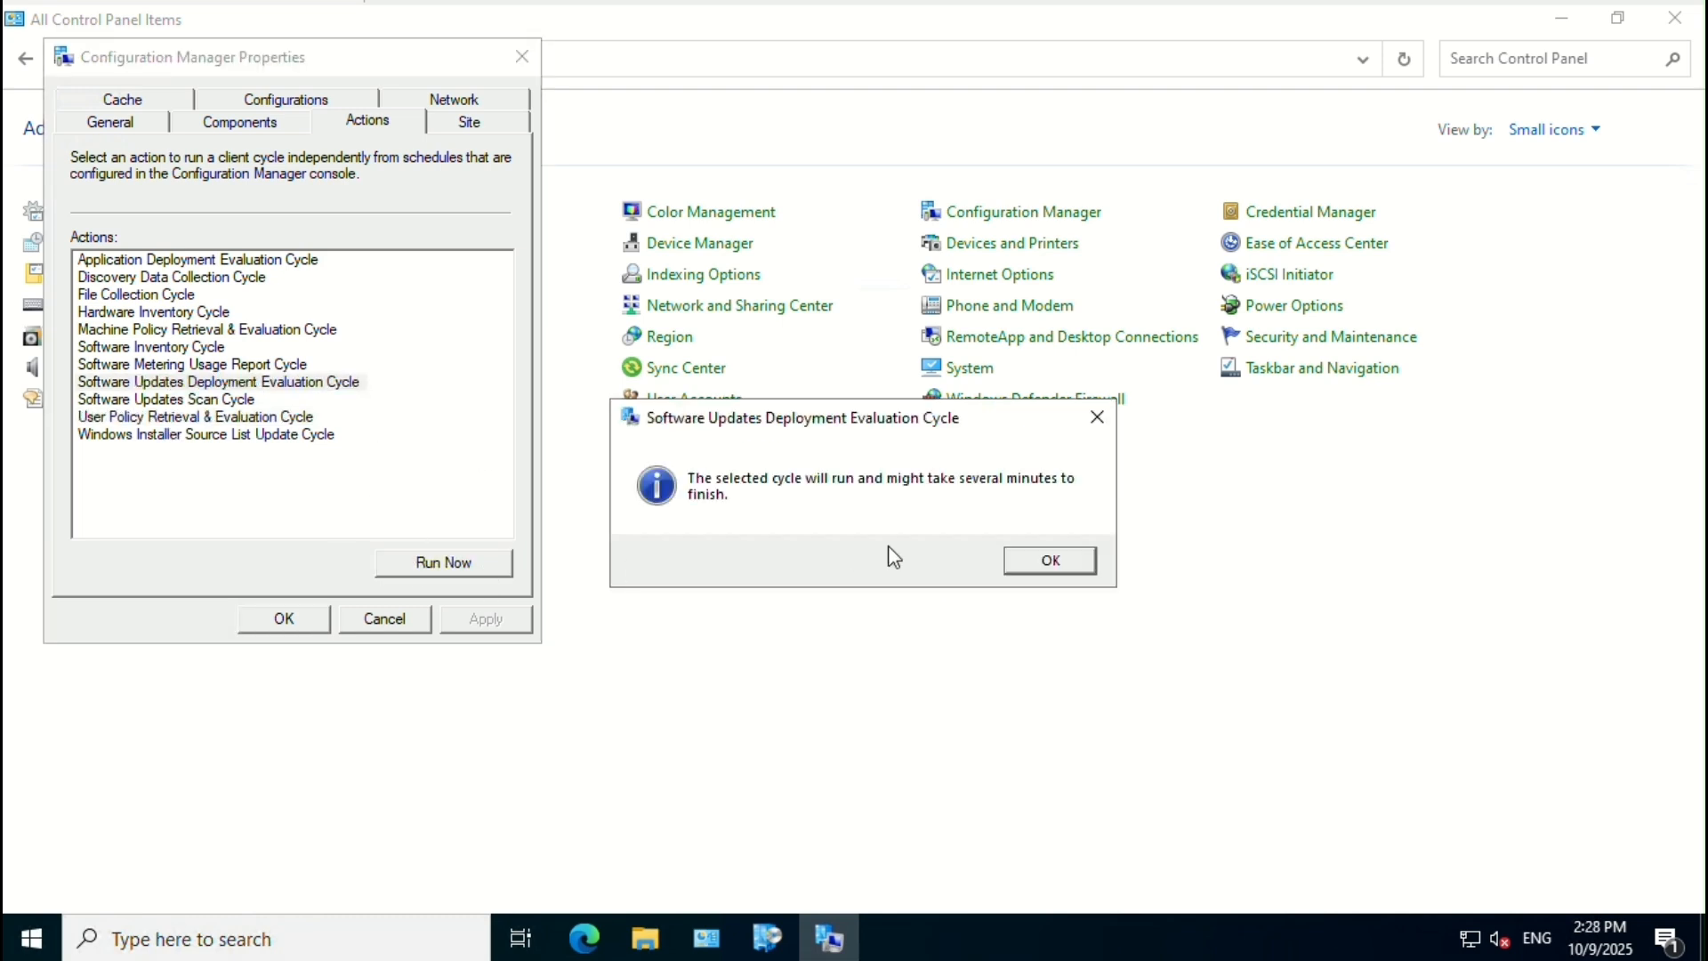
{"action": "left_click", "coordinate": [1034, 560]}
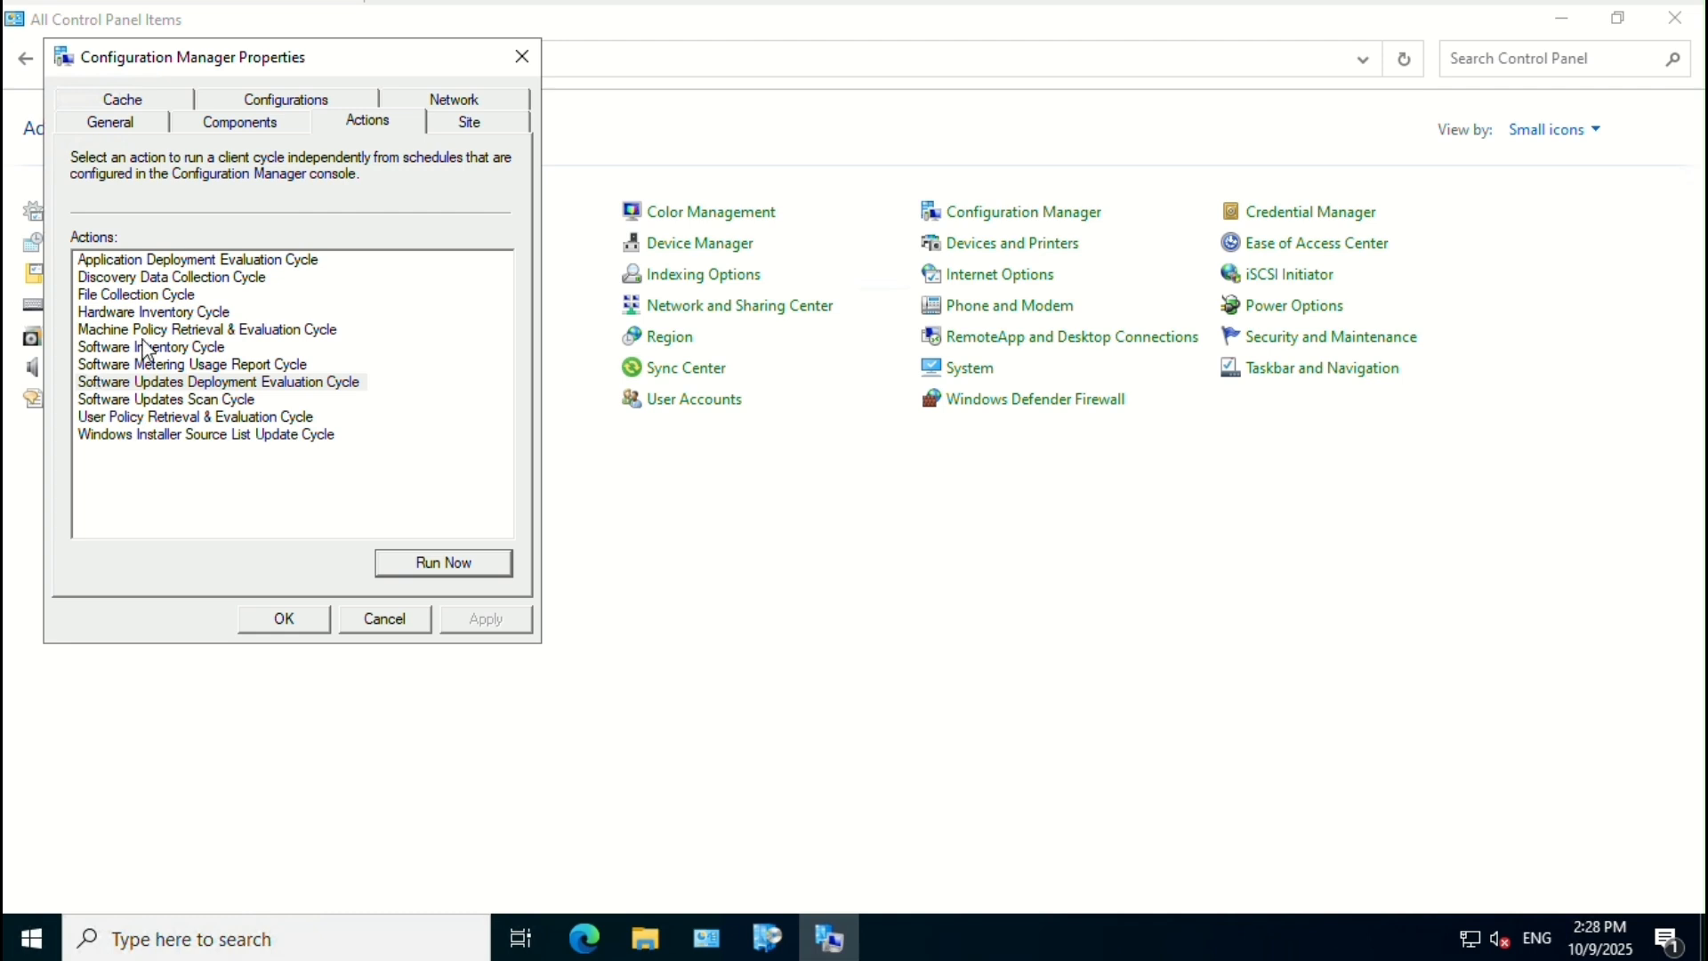
Step: Run Machine Policy Retrieval, Hardware Inventory and Application Deployment Evaluation cycles, then close properties
{"action": "left_click", "coordinate": [147, 330]}
{"action": "left_click", "coordinate": [494, 574]}
{"action": "left_click", "coordinate": [1043, 570]}
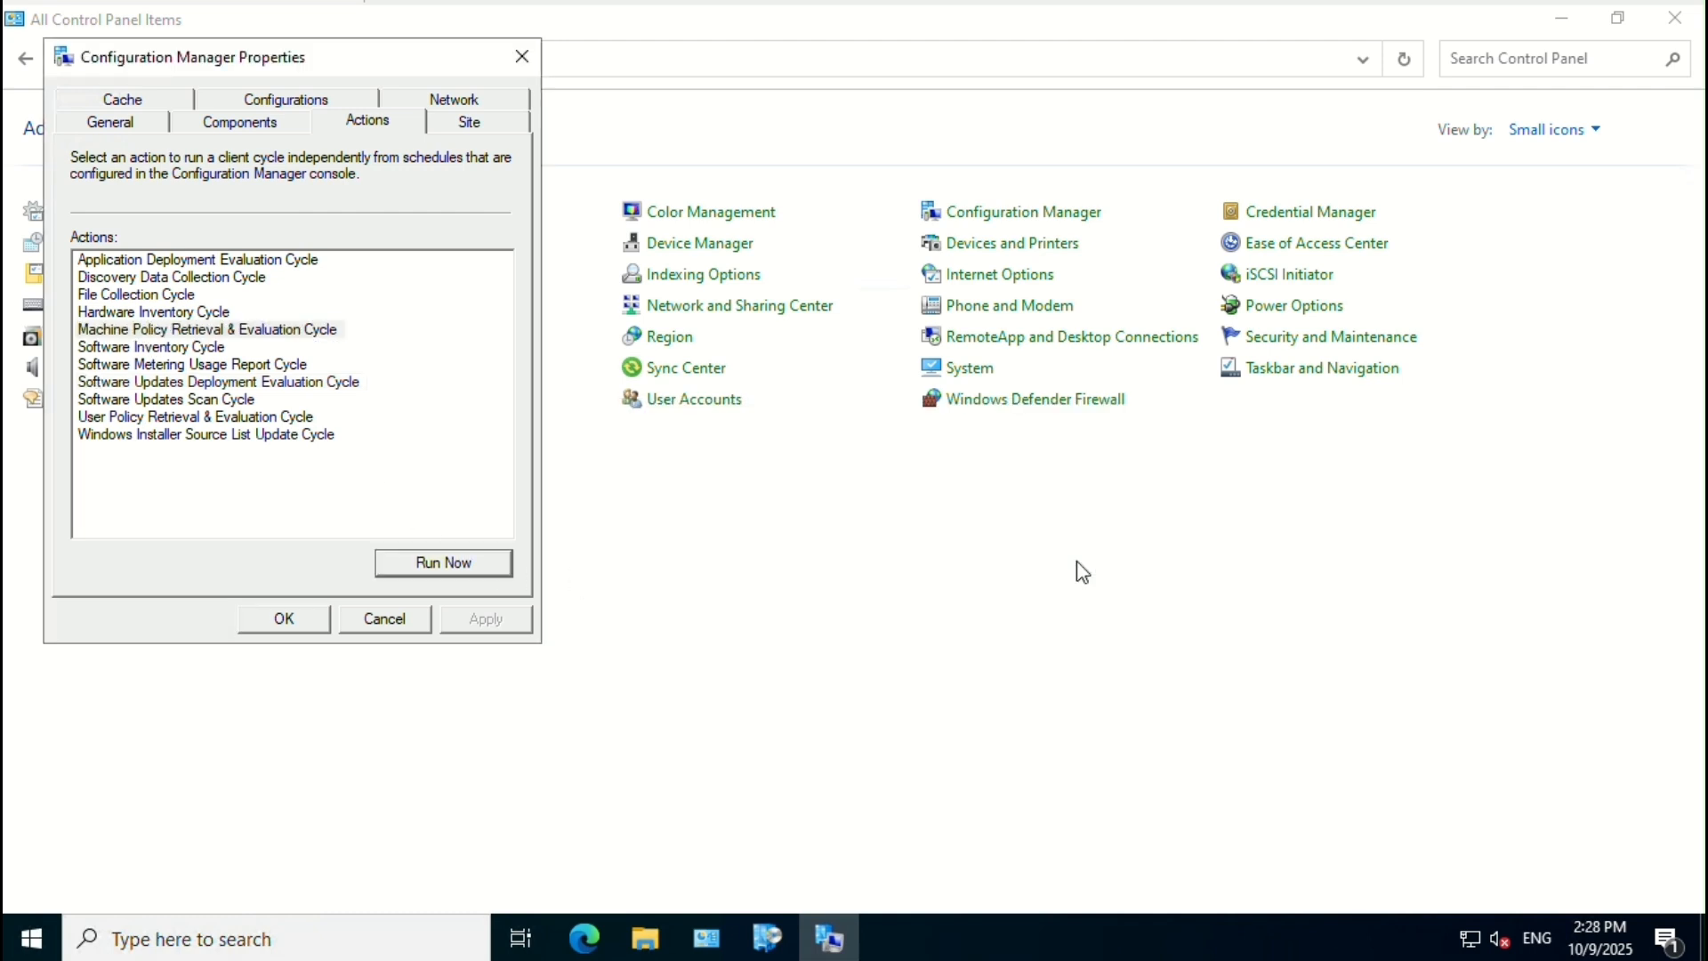
{"action": "left_click", "coordinate": [197, 319]}
{"action": "left_click", "coordinate": [452, 560]}
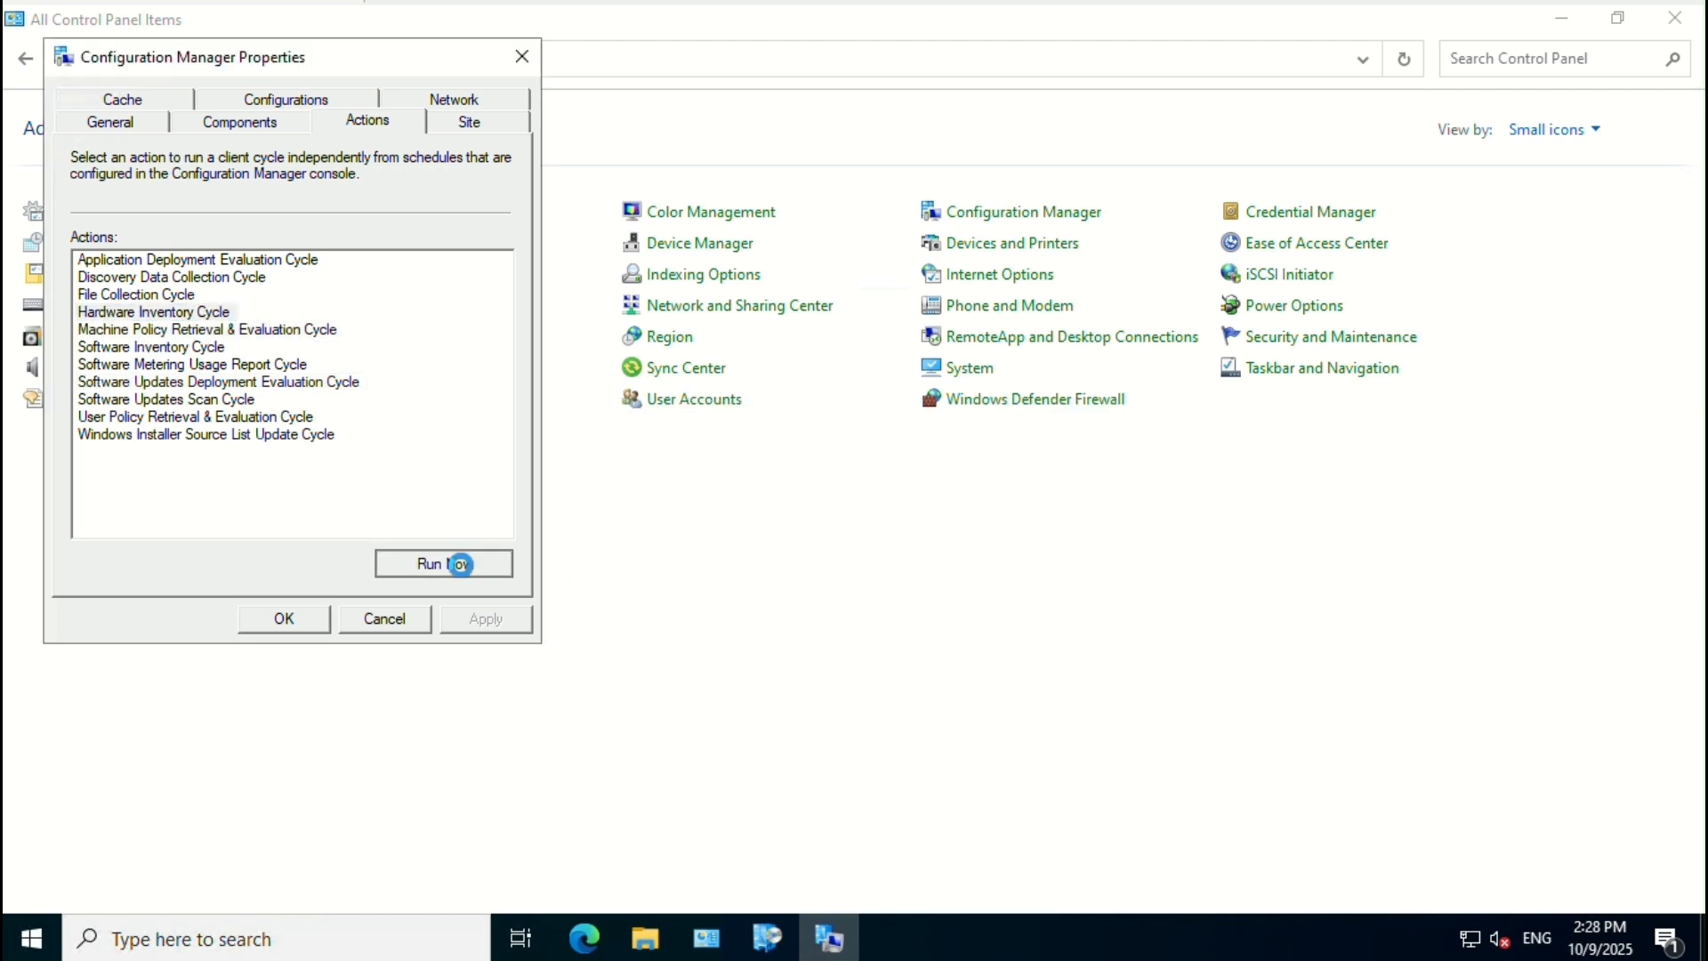
{"action": "left_click", "coordinate": [1042, 562]}
{"action": "left_click", "coordinate": [177, 261]}
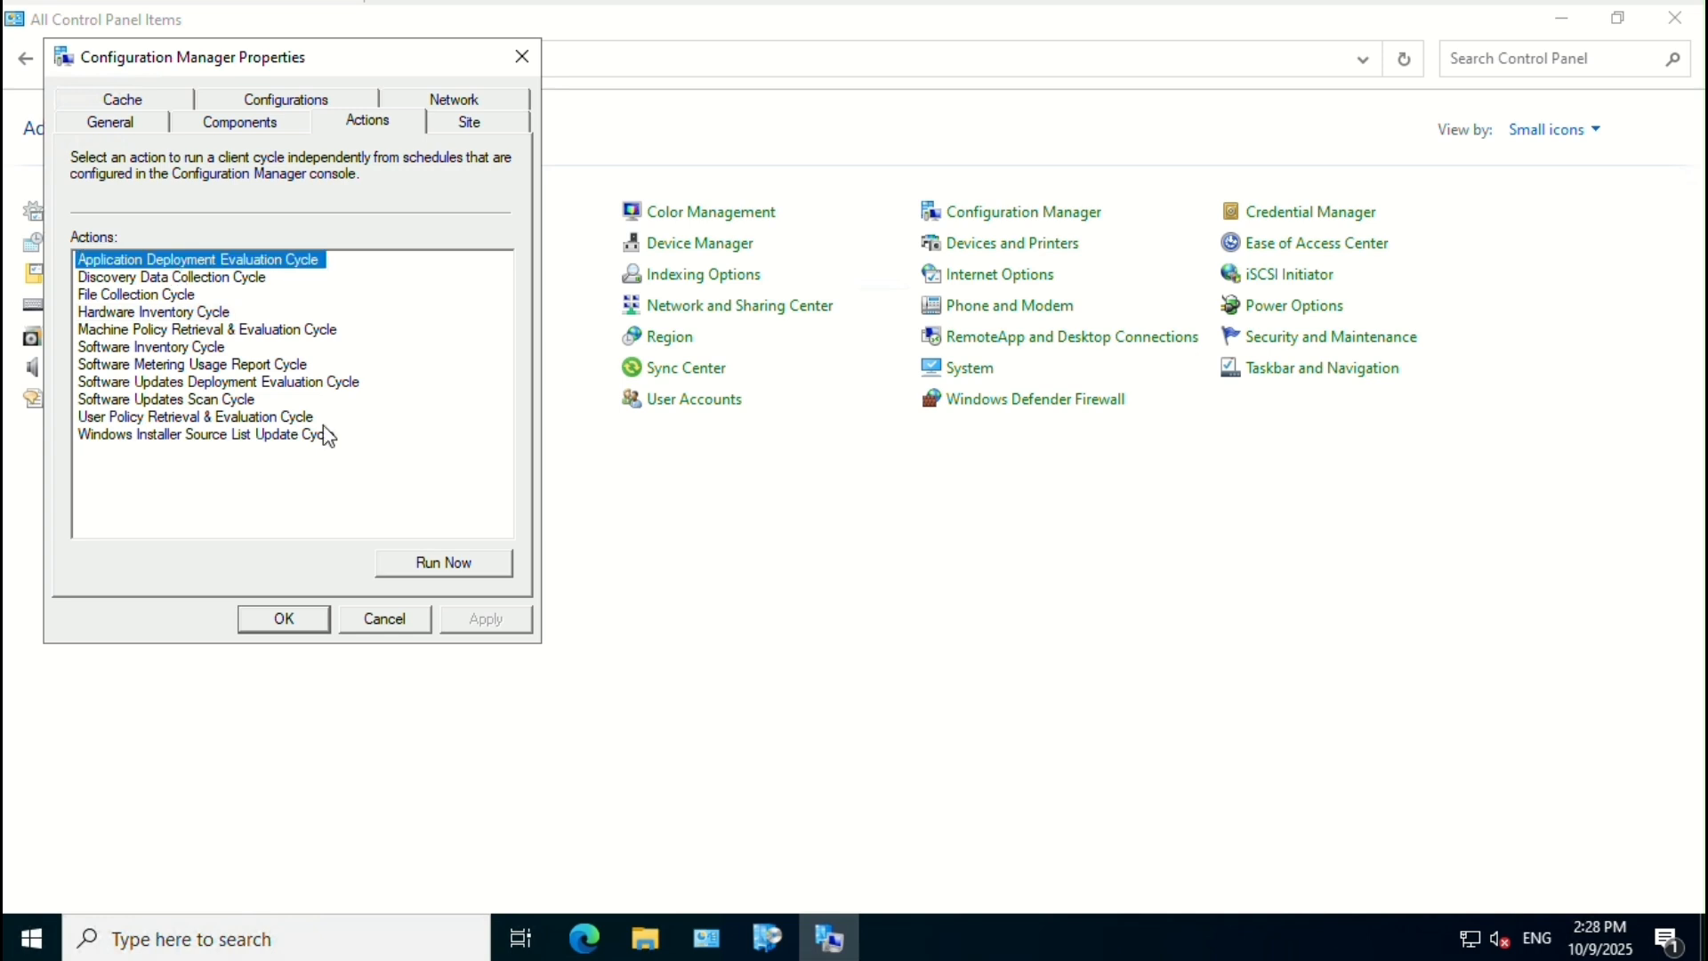
{"action": "left_click", "coordinate": [462, 562]}
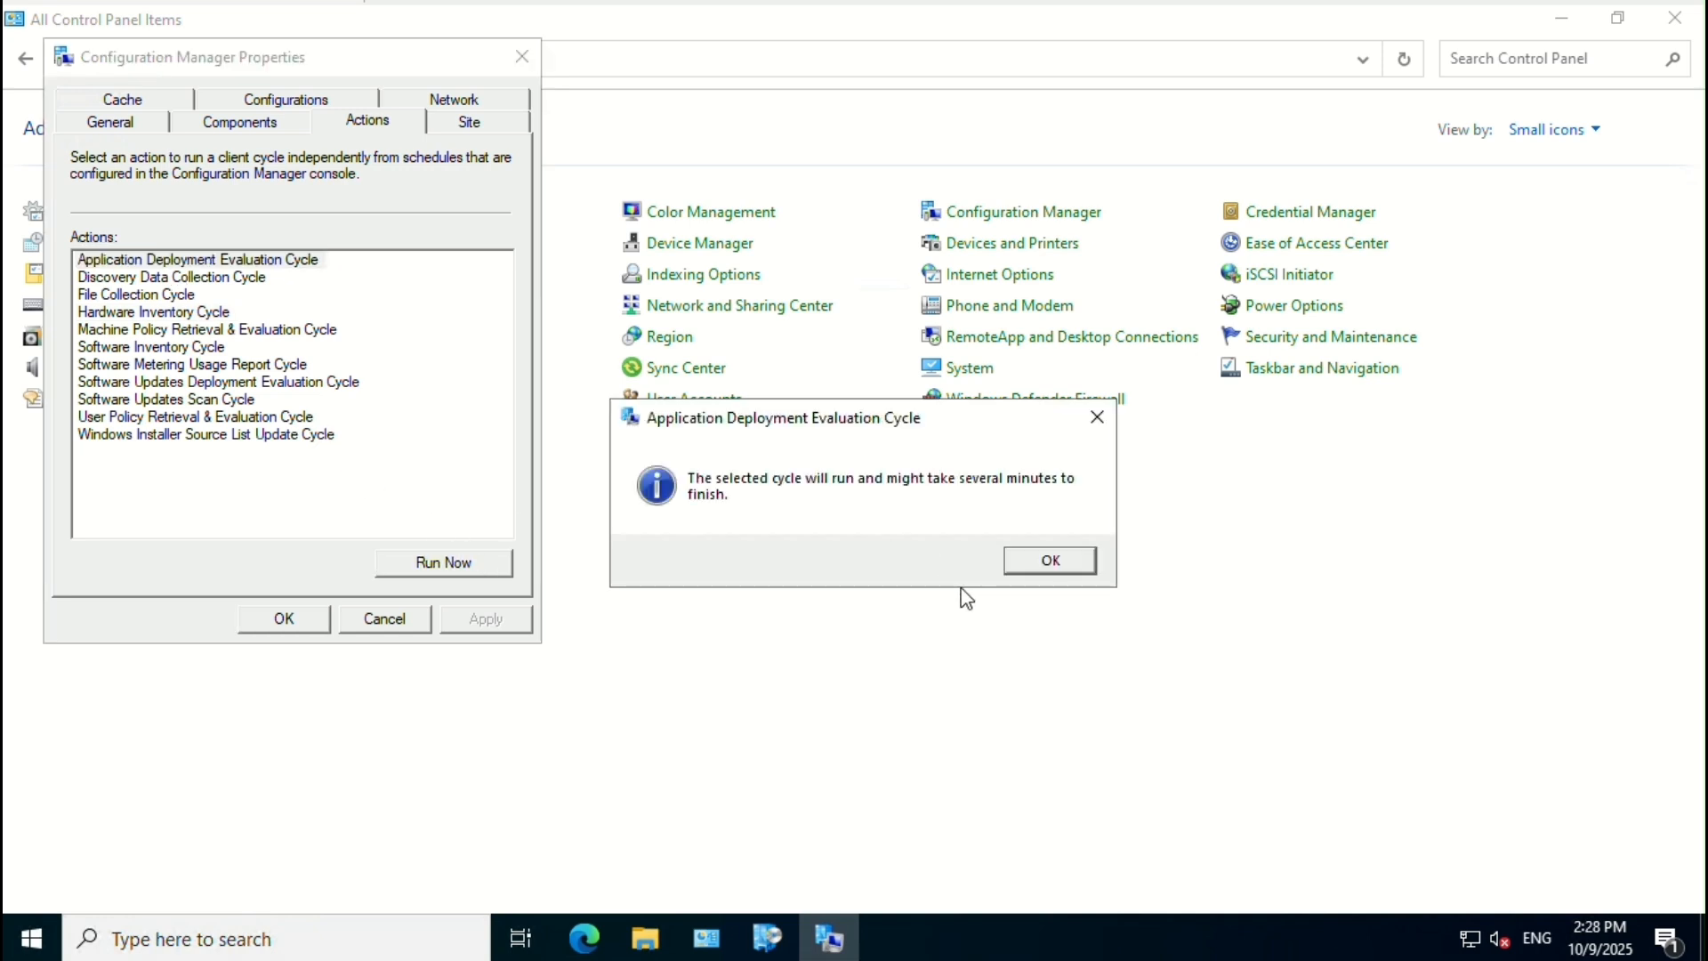
{"action": "left_click", "coordinate": [1089, 567]}
{"action": "left_click", "coordinate": [522, 57]}
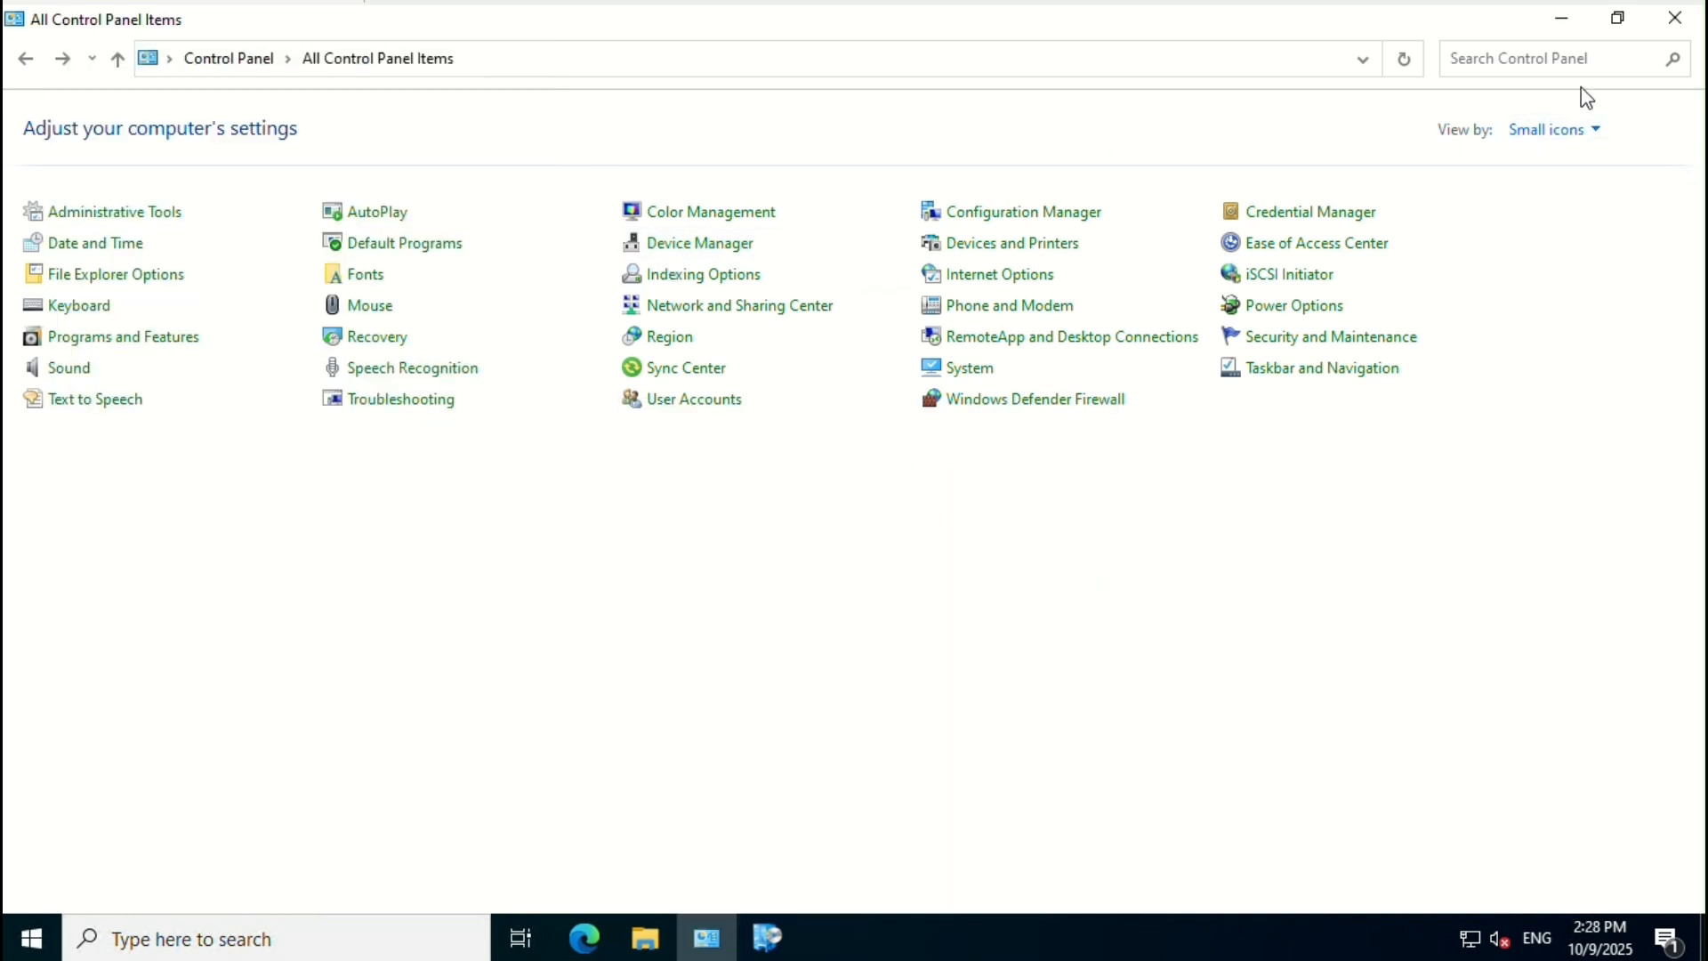
Step: Refresh Software Center's Applications list and install 7-Zip 25.01 (x64 edition)
{"action": "left_click", "coordinate": [1561, 20]}
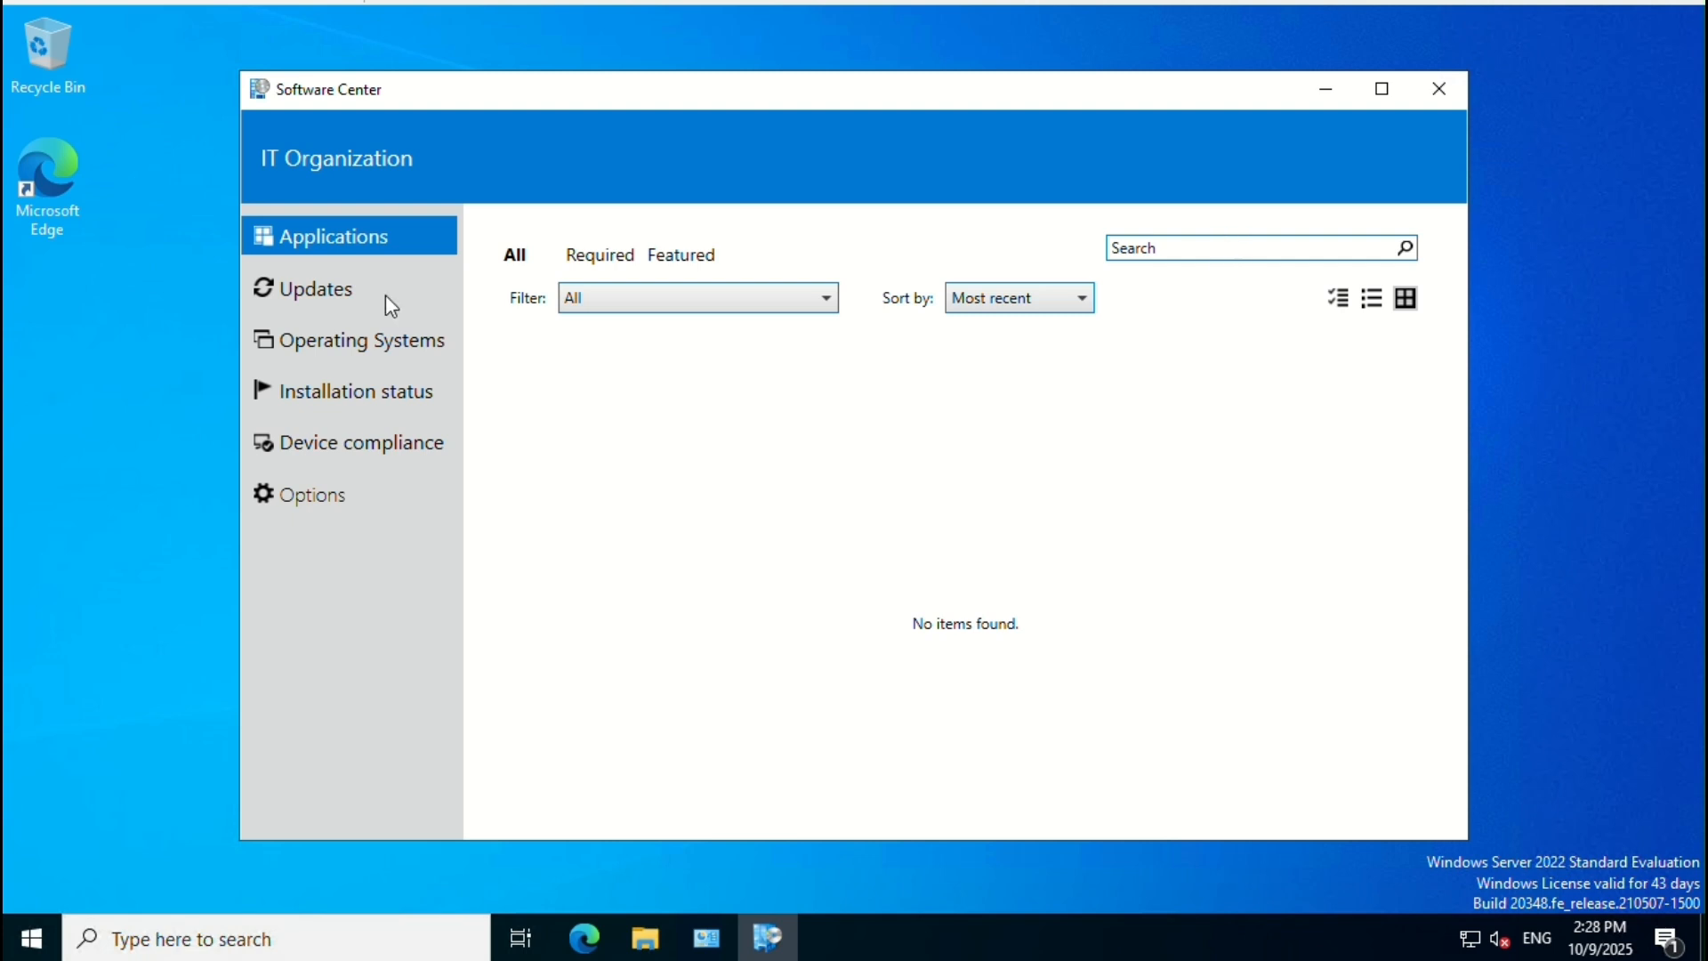
{"action": "left_click", "coordinate": [365, 283]}
{"action": "left_click", "coordinate": [383, 246]}
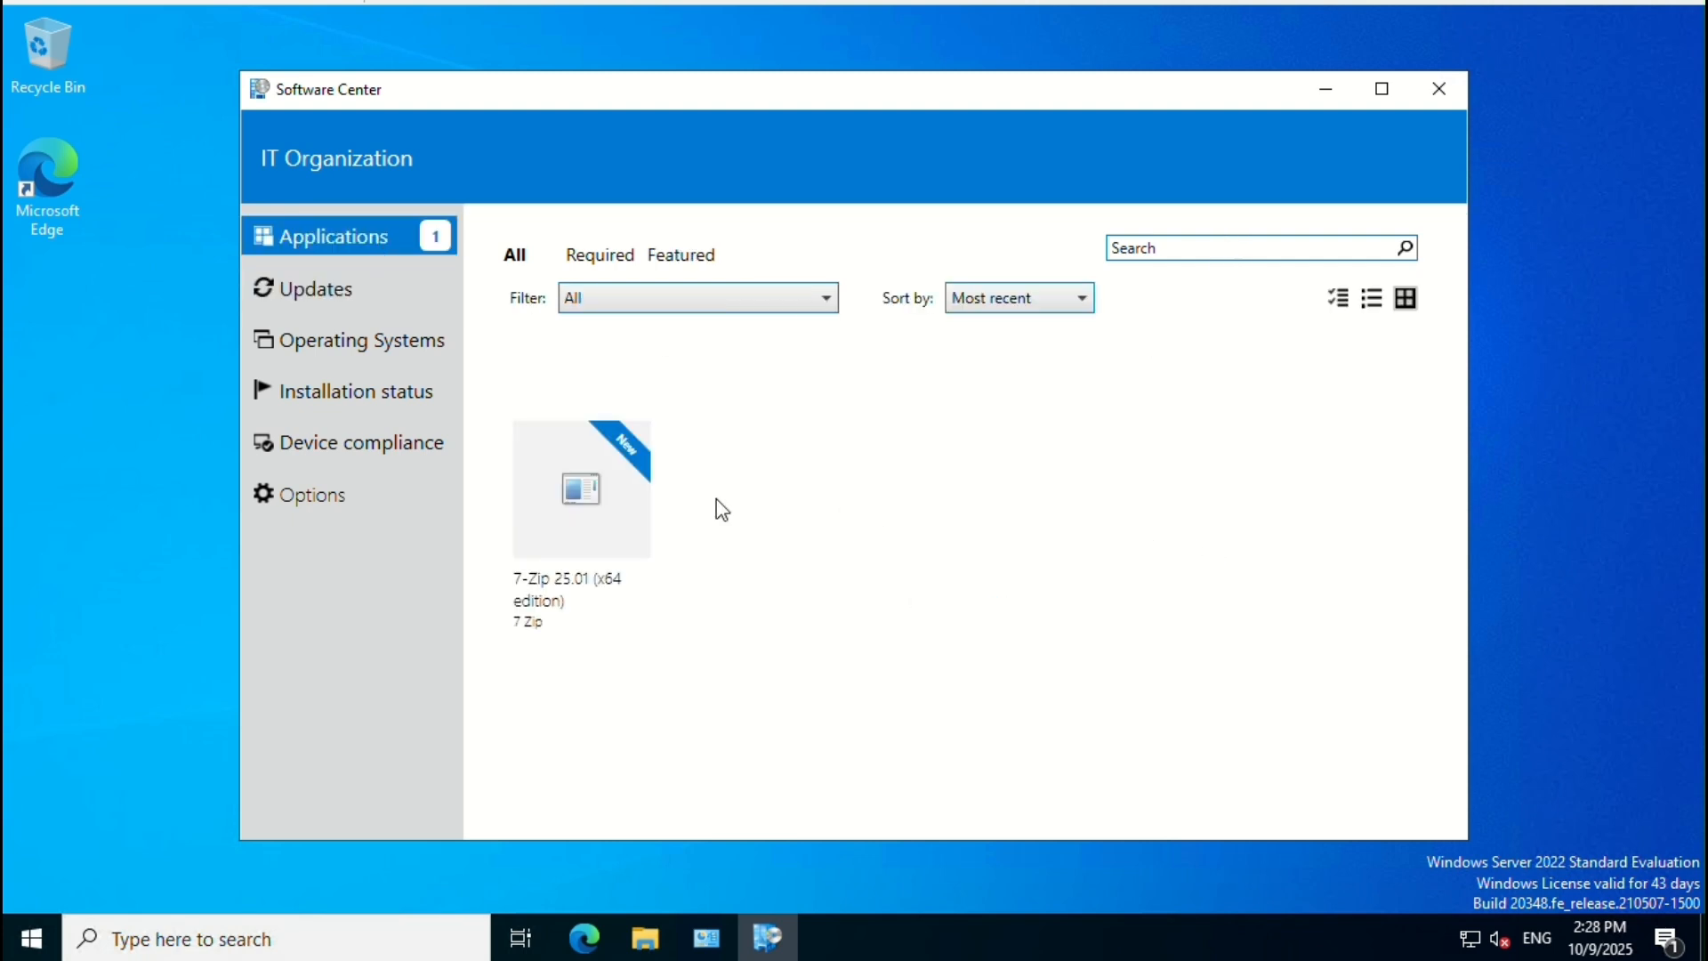
{"action": "left_click", "coordinate": [583, 501]}
{"action": "left_click", "coordinate": [699, 422]}
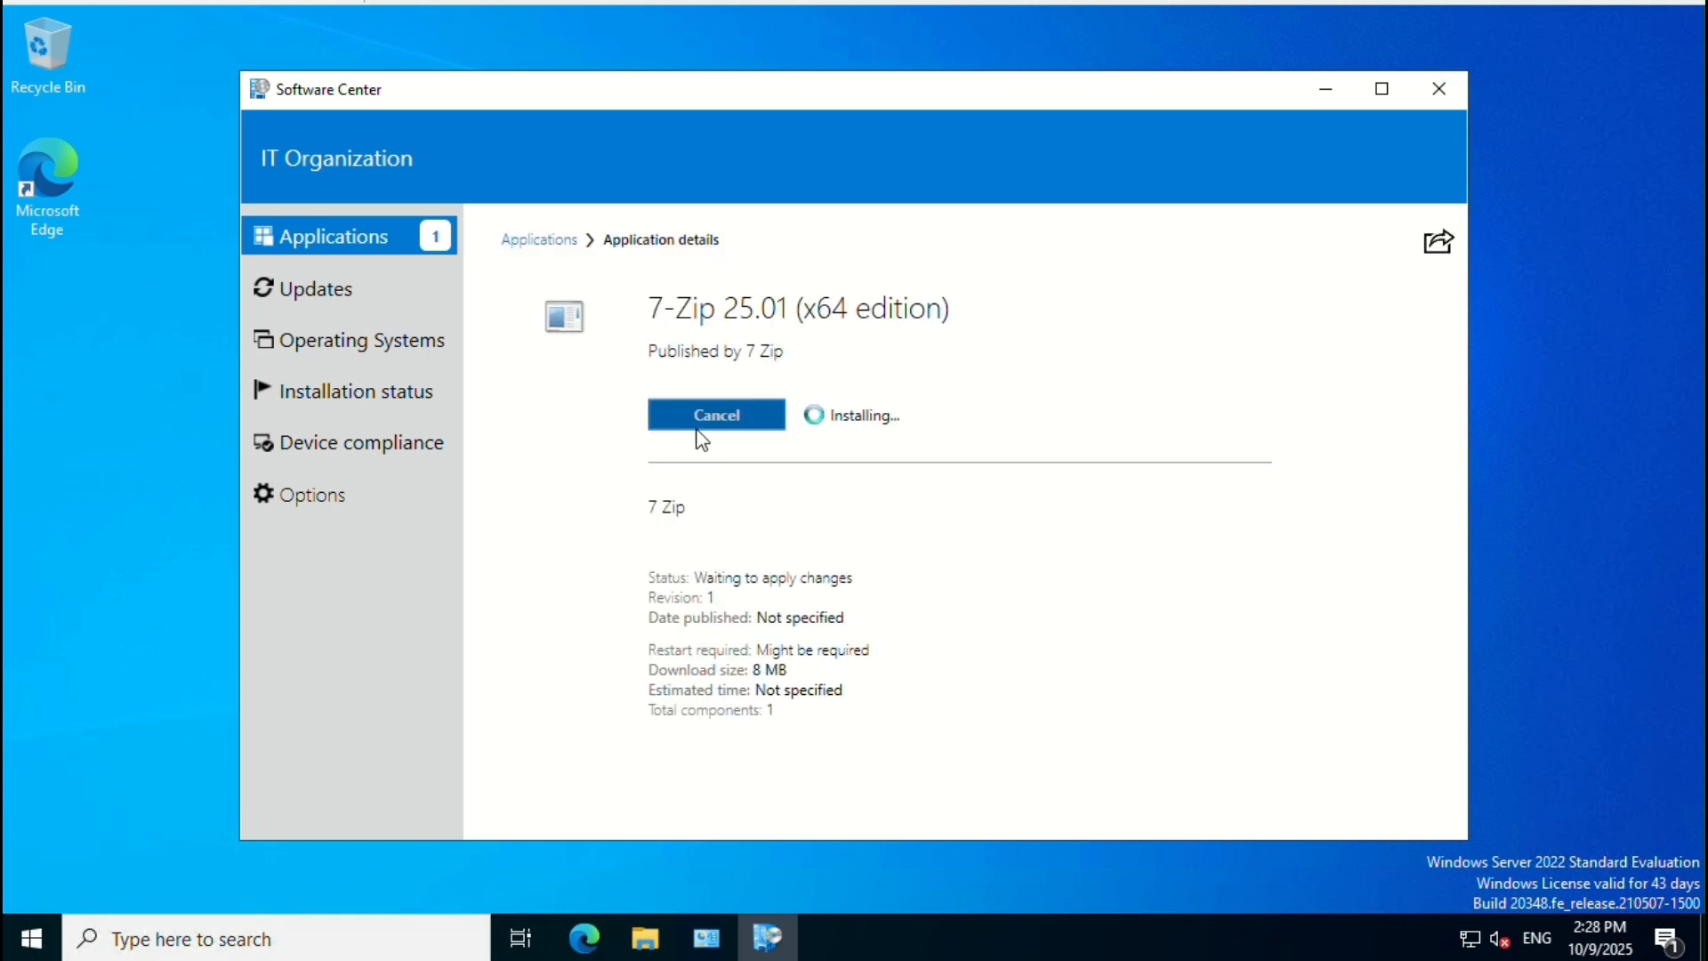